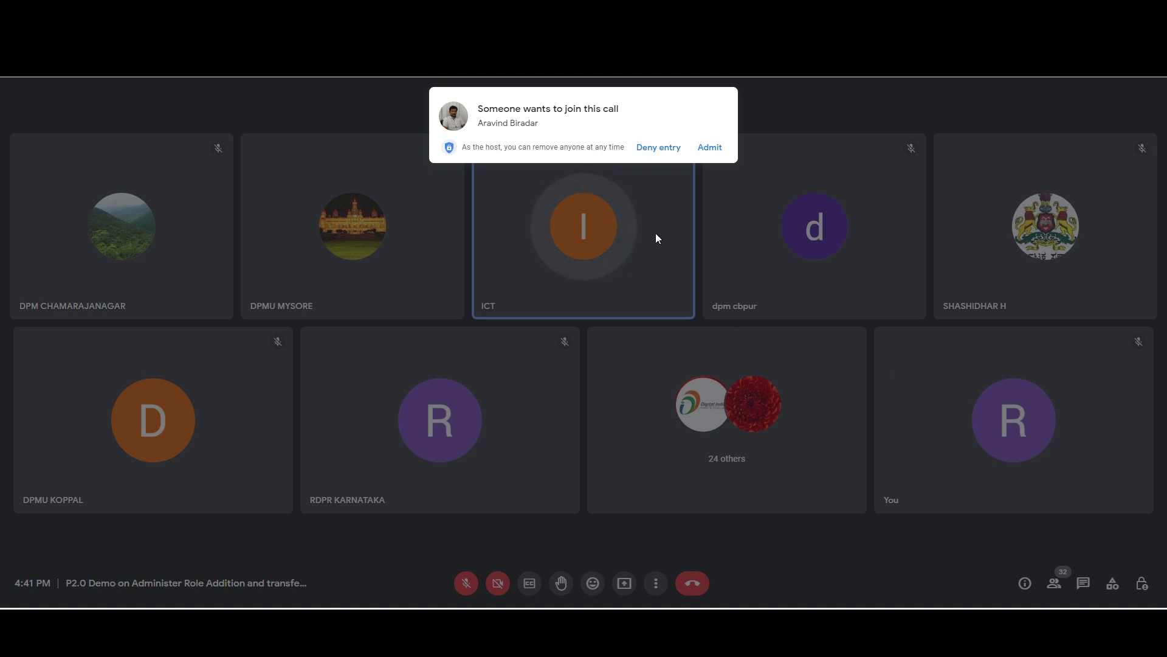
Step: Admit the first participant asking to join the call and deny entry to the next one
click(709, 148)
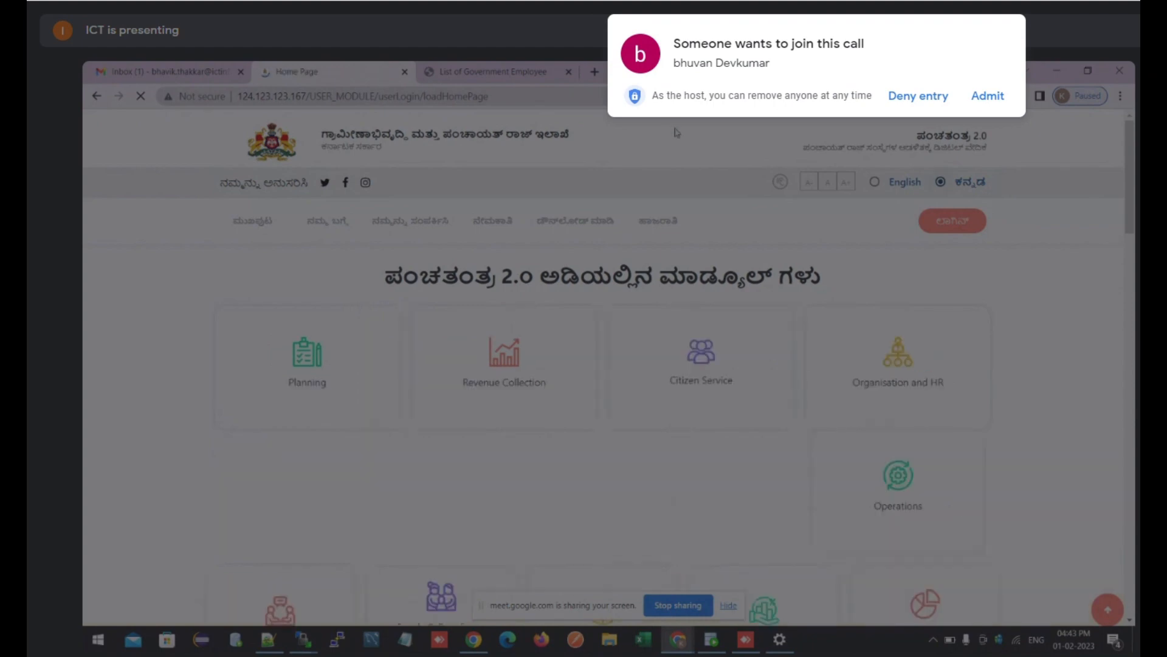
click(918, 96)
Step: Switch the portal to English and sign in with the CEO account's saved user name and password plus the captcha code
click(899, 185)
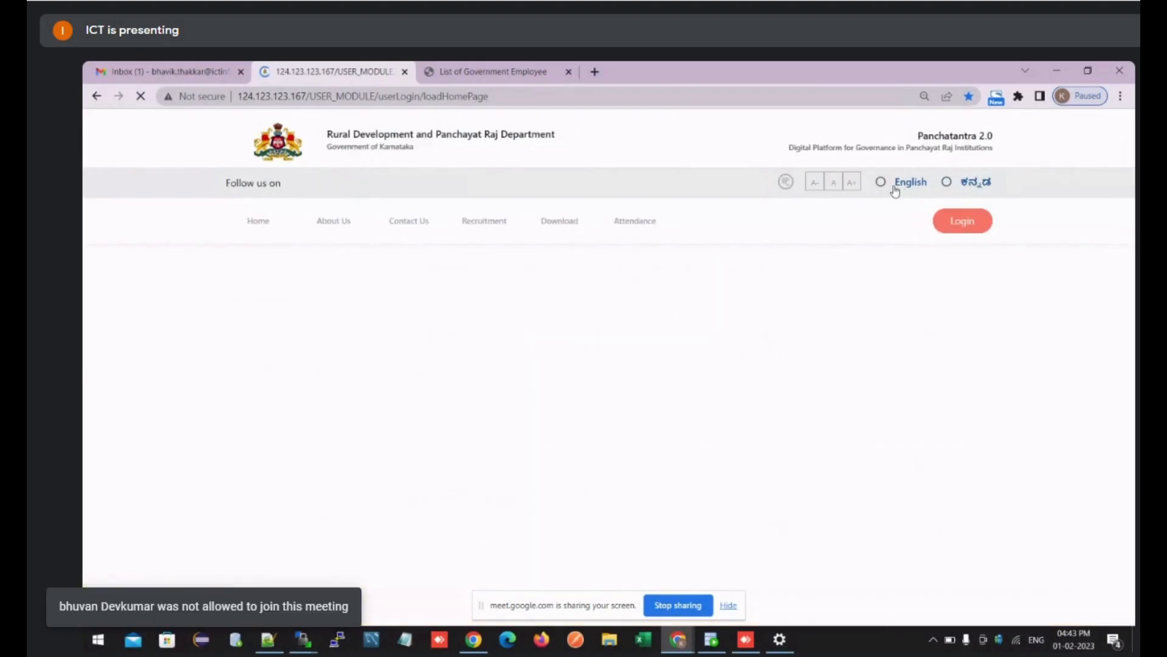
click(952, 222)
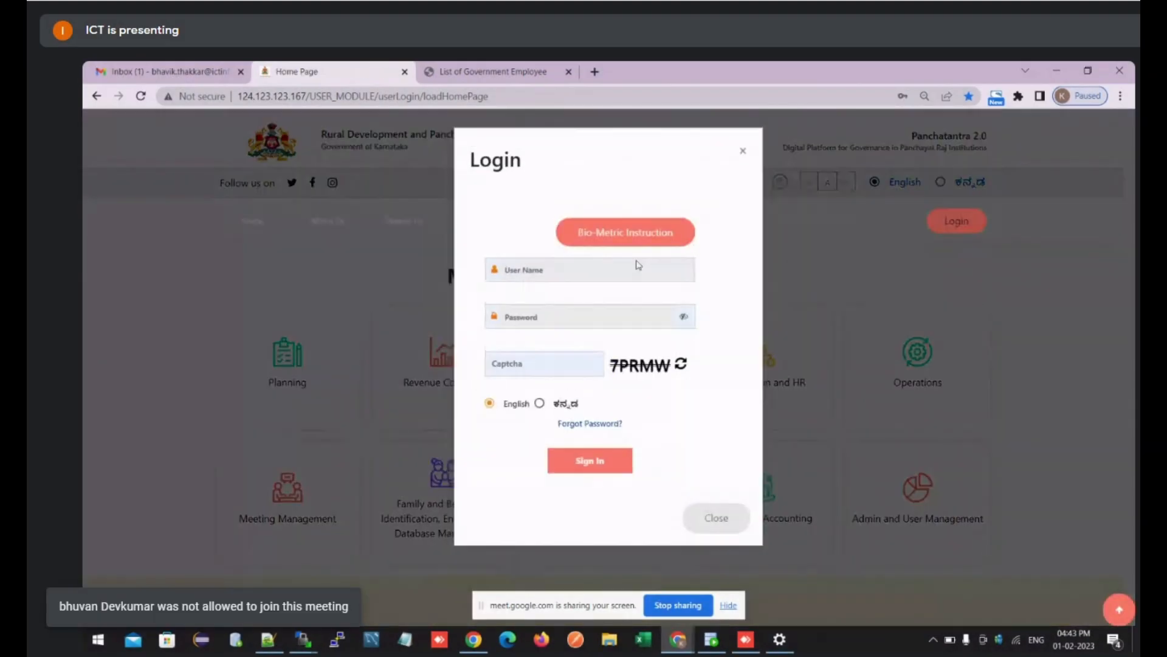
click(607, 311)
click(606, 316)
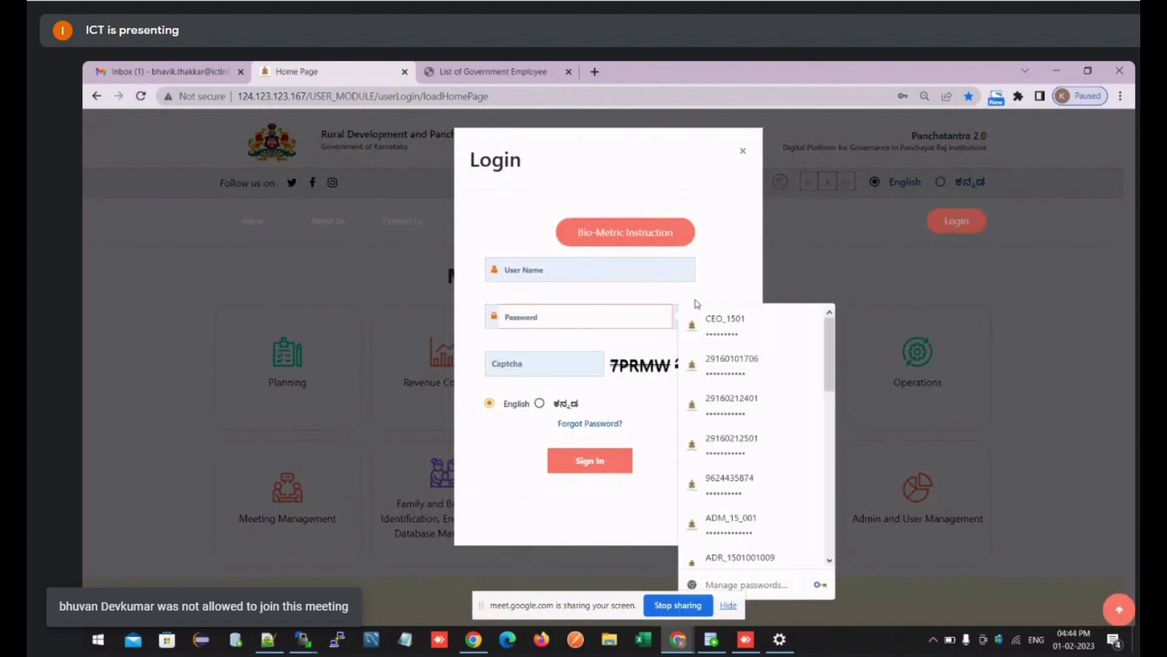
click(715, 326)
click(583, 364)
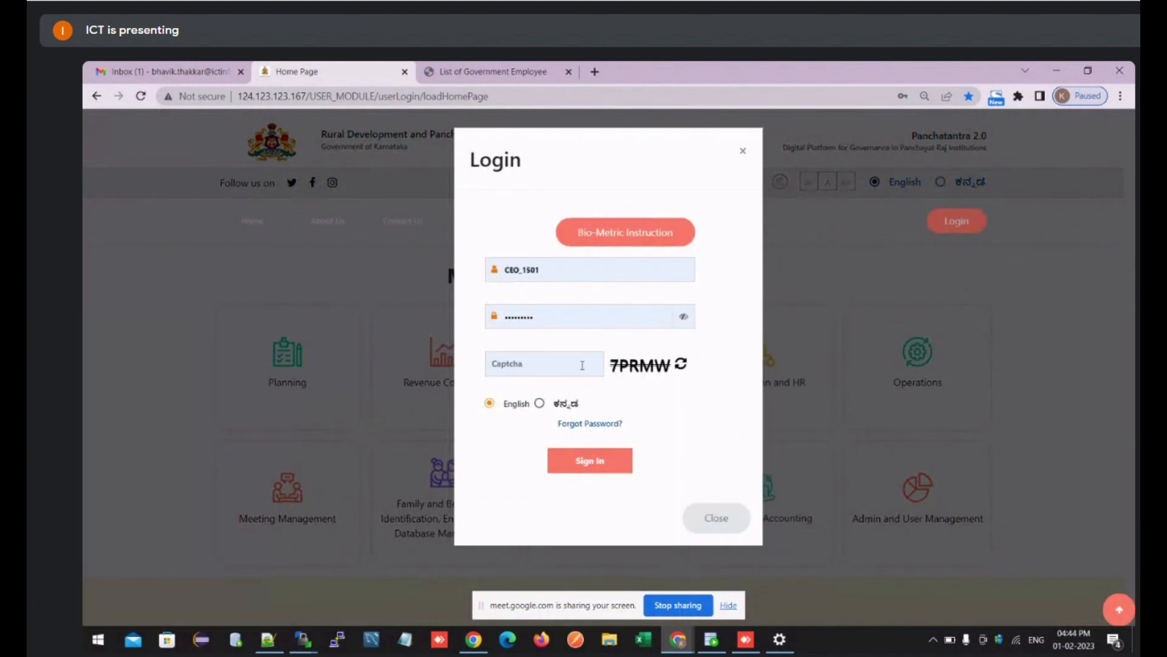
text(7PRMW)
key(Return)
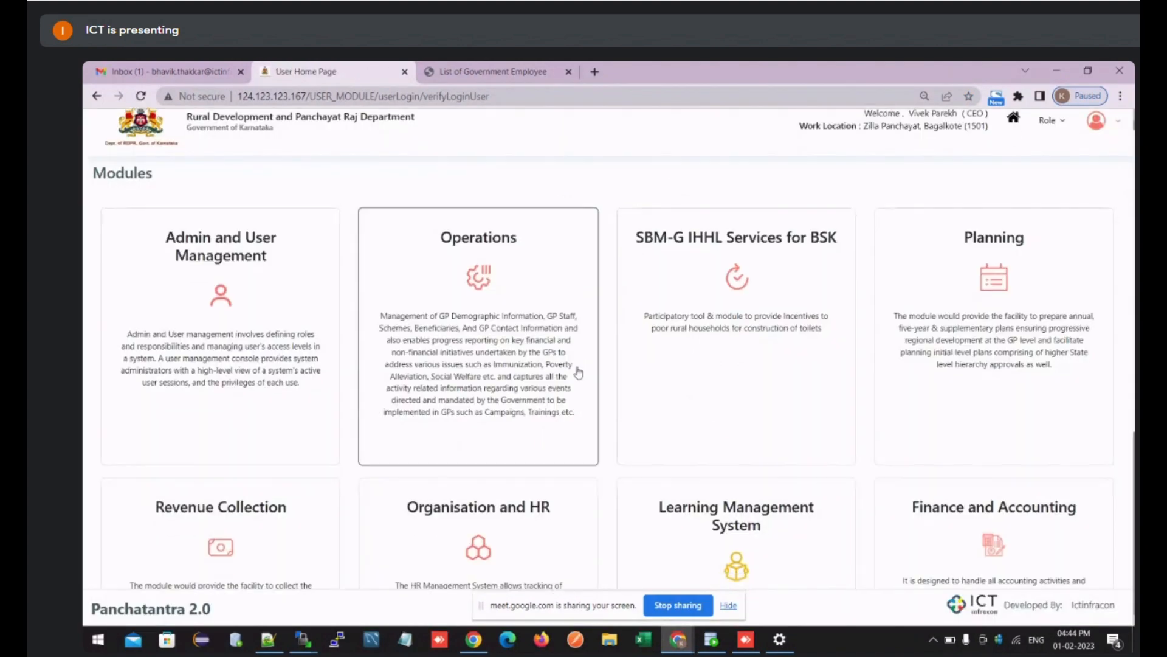
Step: Open the Organisation and HR module, search its functions for "ADMI" and open Administrator Registration
scroll(547, 395, down, 2)
click(534, 415)
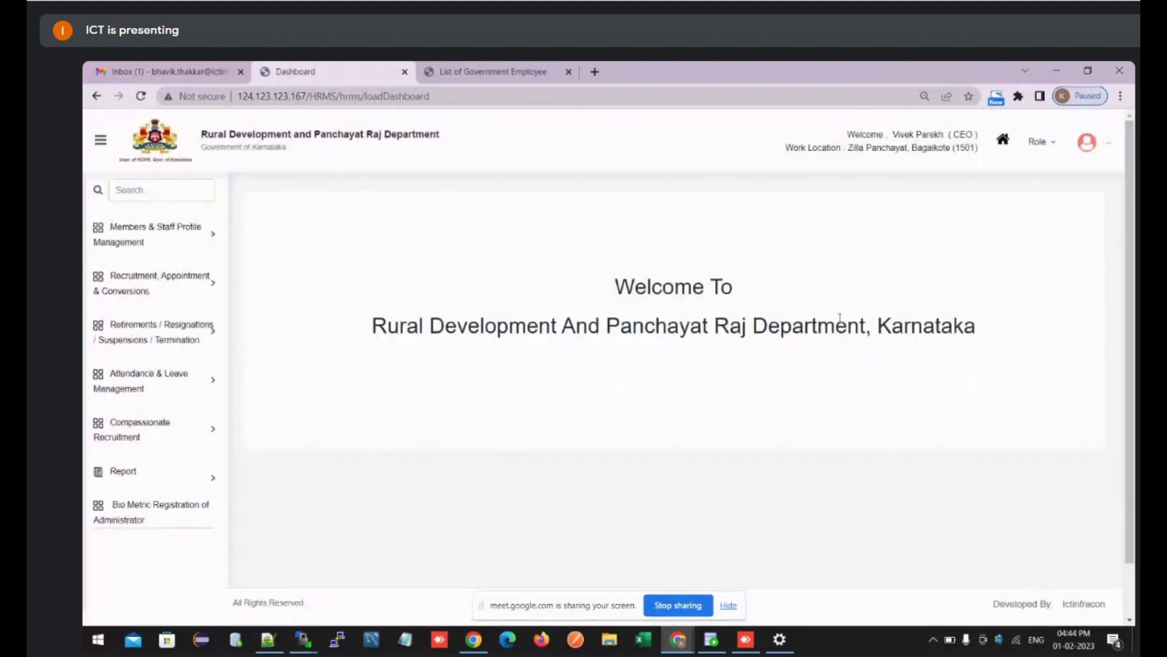
click(192, 187)
text(ADMI)
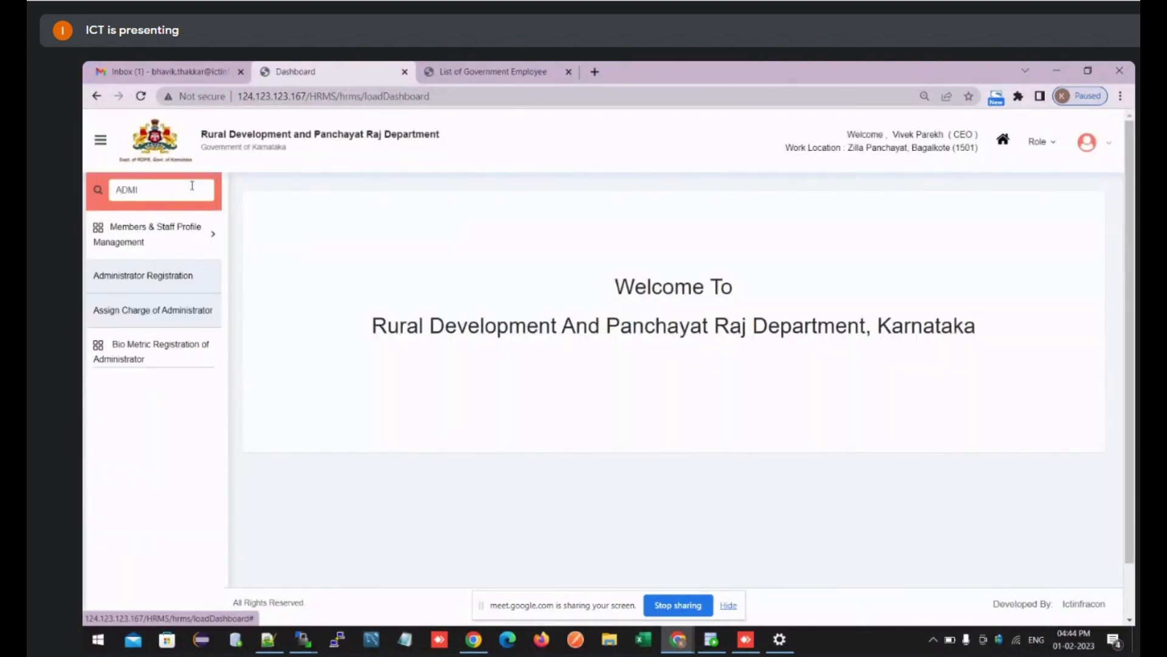
click(170, 276)
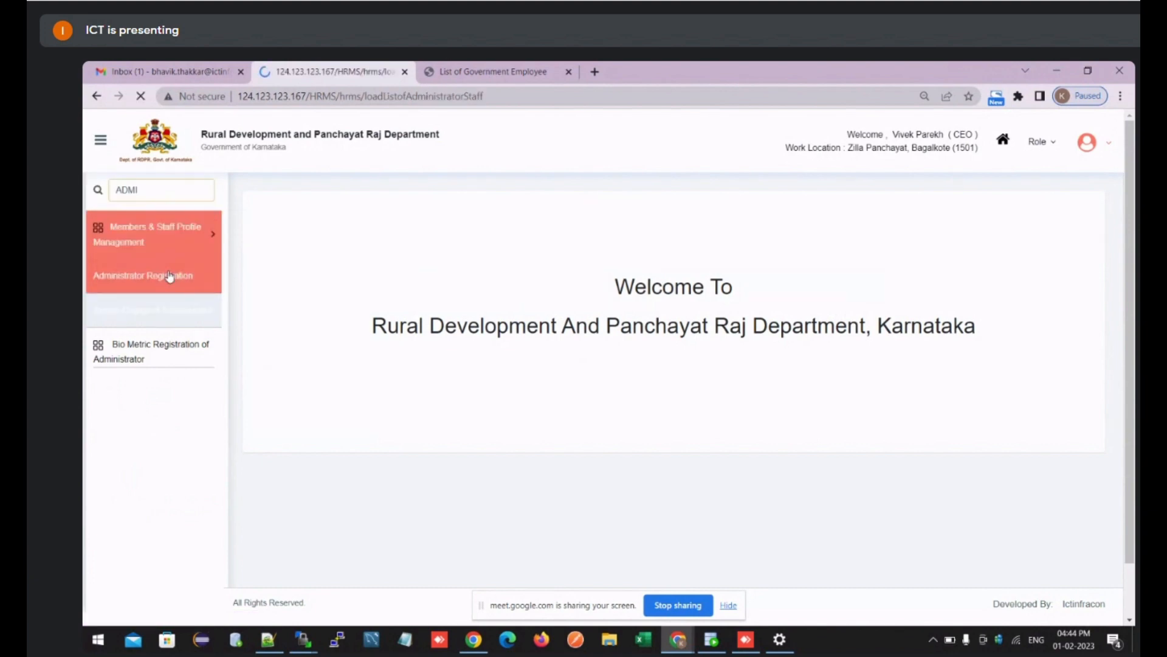
Step: Review the search filters and the registered entries in the List of Administrator Staff
scroll(555, 318, down, 2)
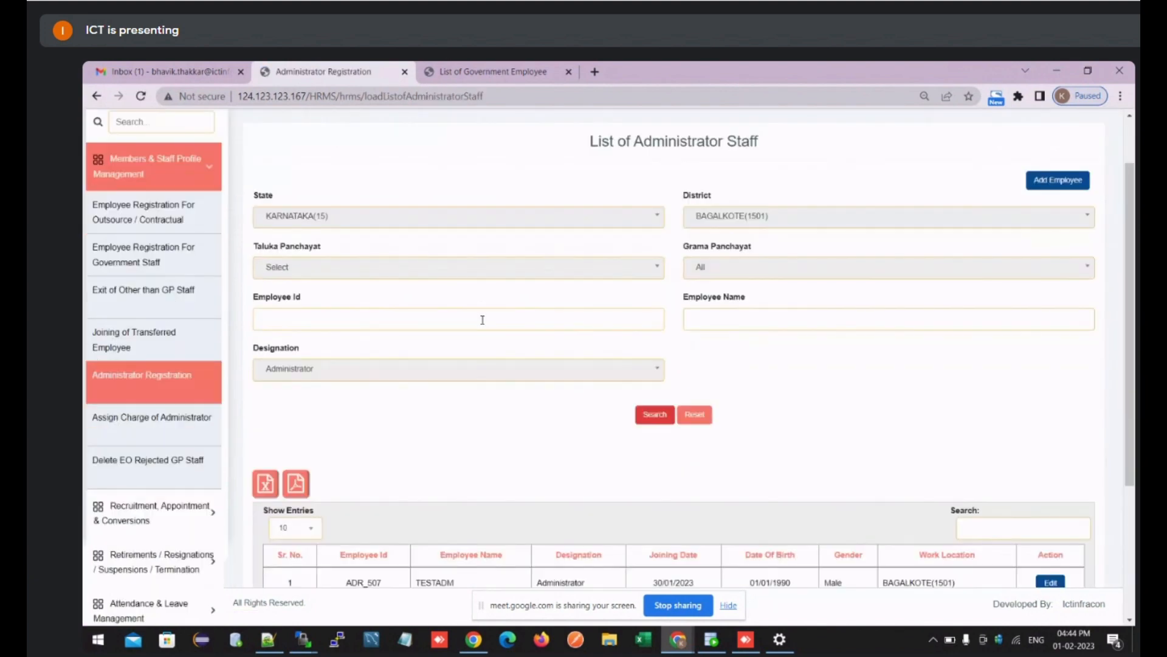
scroll(483, 324, up, 2)
scroll(483, 324, down, 3)
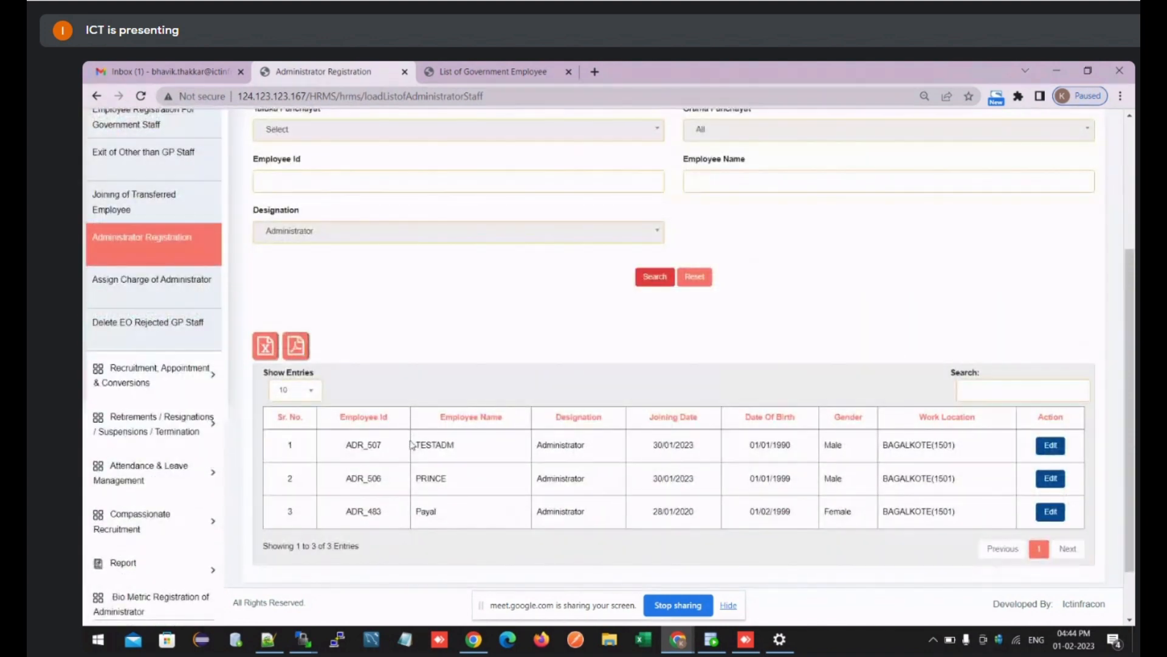
scroll(412, 445, up, 3)
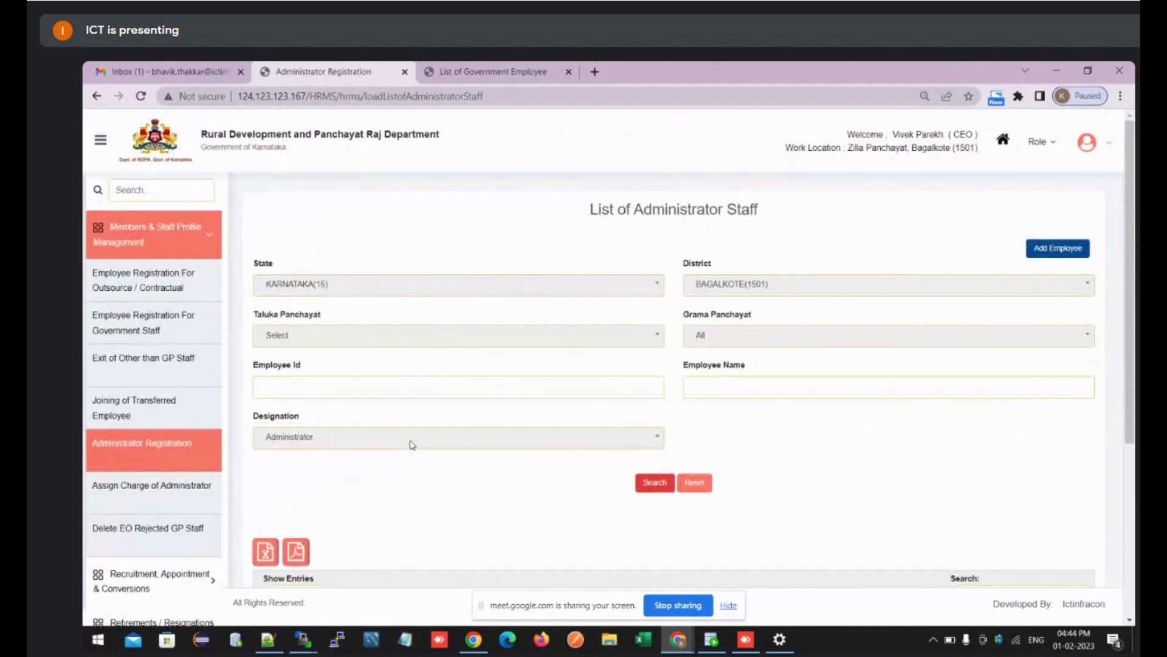
scroll(411, 444, down, 2)
scroll(411, 445, up, 1)
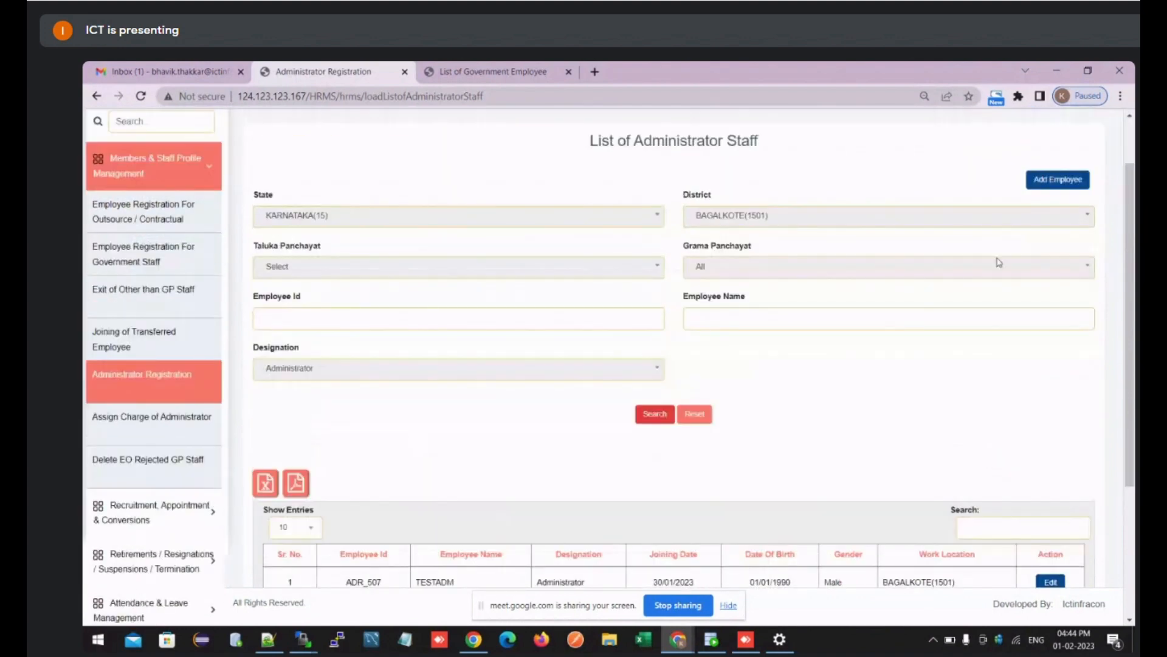
scroll(1006, 252, up, 1)
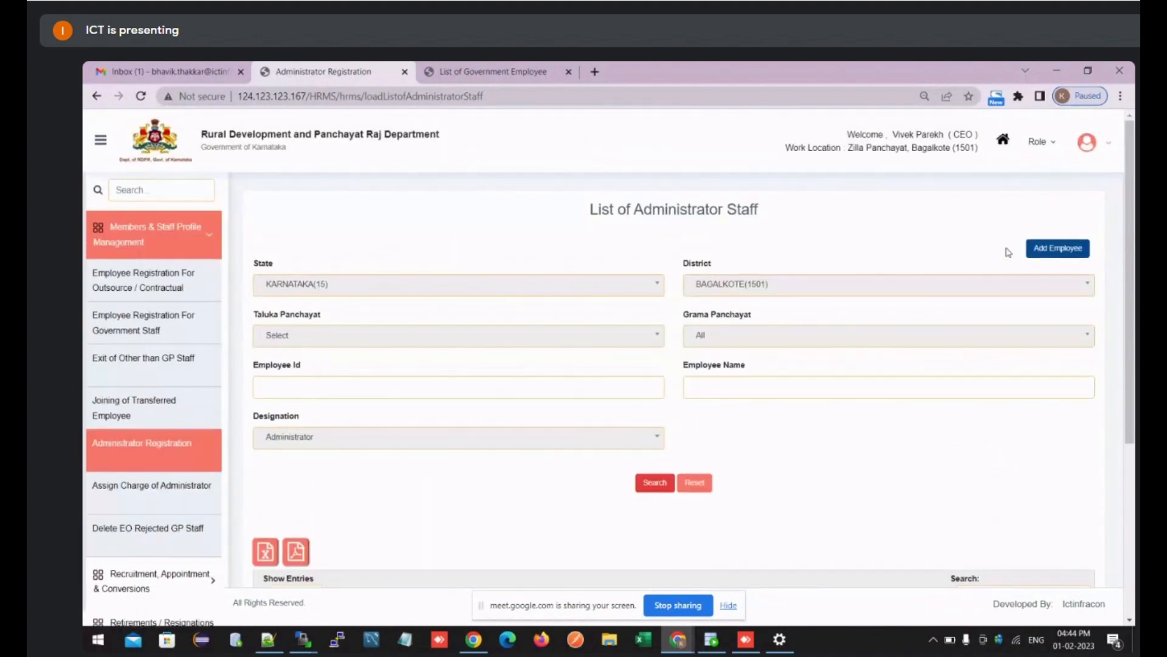
Step: Open a blank administrator registration form to examine its required fields, and return to the administrator staff list
click(1063, 251)
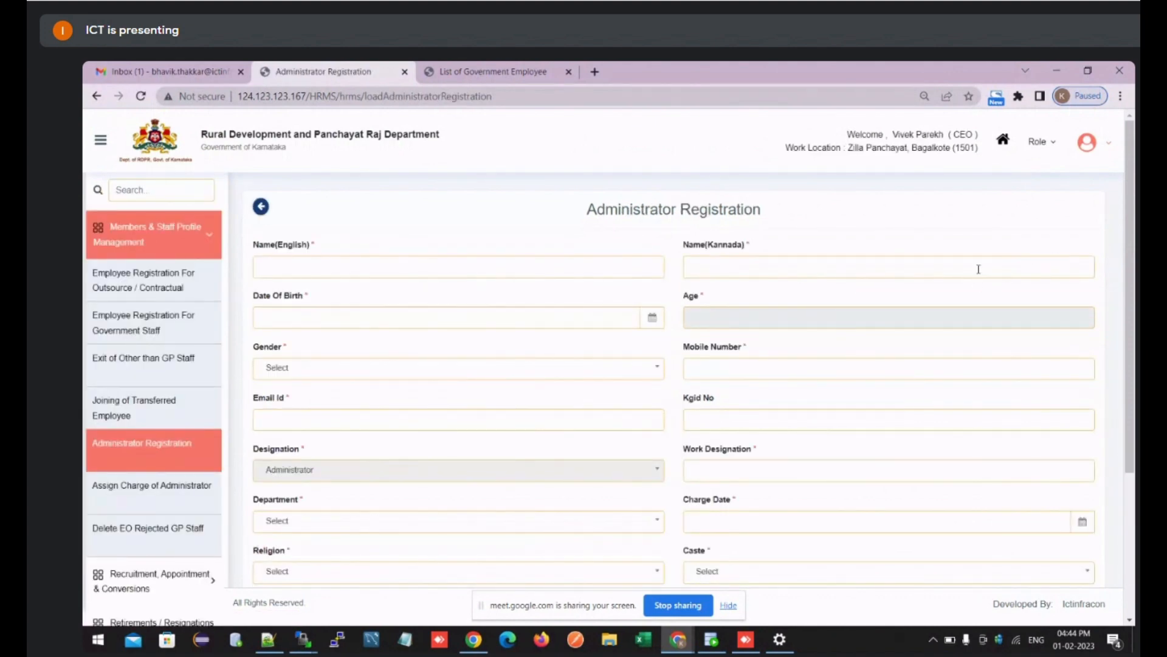
scroll(856, 286, down, 1)
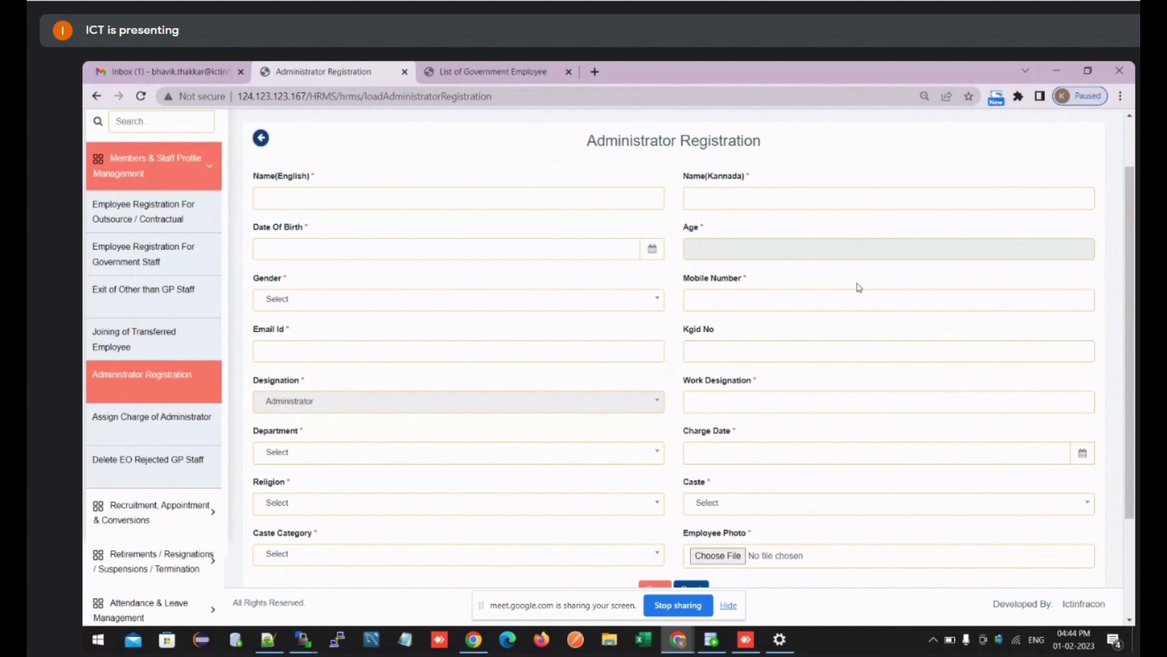
scroll(860, 287, down, 2)
scroll(859, 287, up, 2)
scroll(807, 339, down, 2)
scroll(807, 335, up, 2)
click(260, 138)
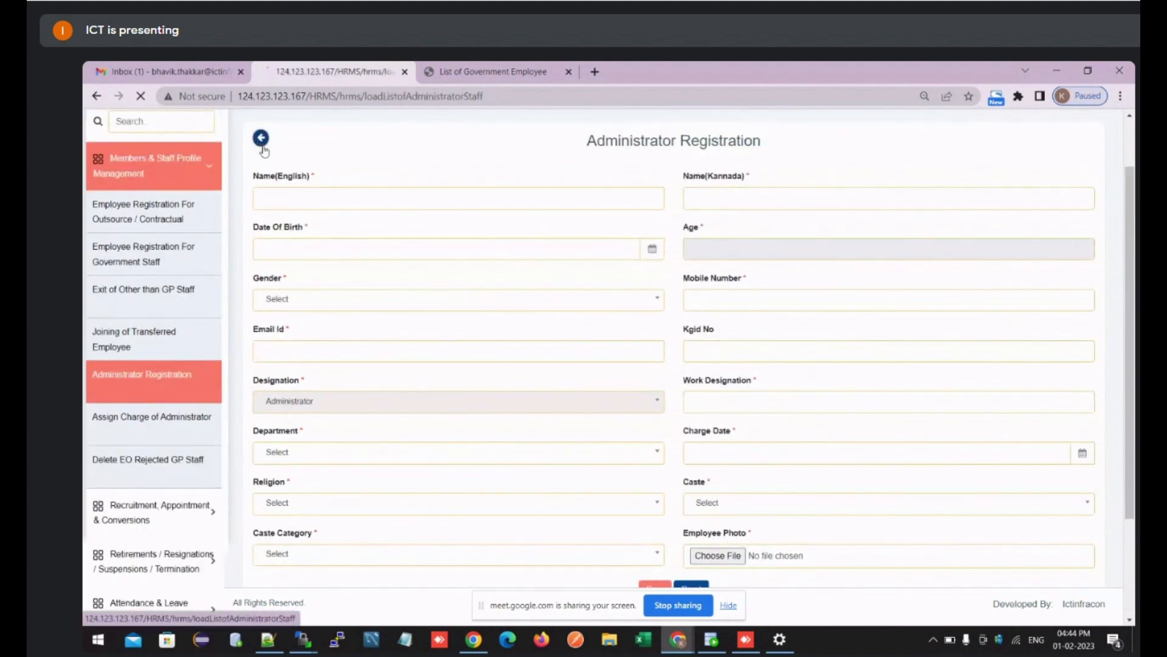
Step: Check the administrator staff entries, search the module's functions for "BIO" and open E-Attendance Biometric Registration
scroll(589, 310, down, 3)
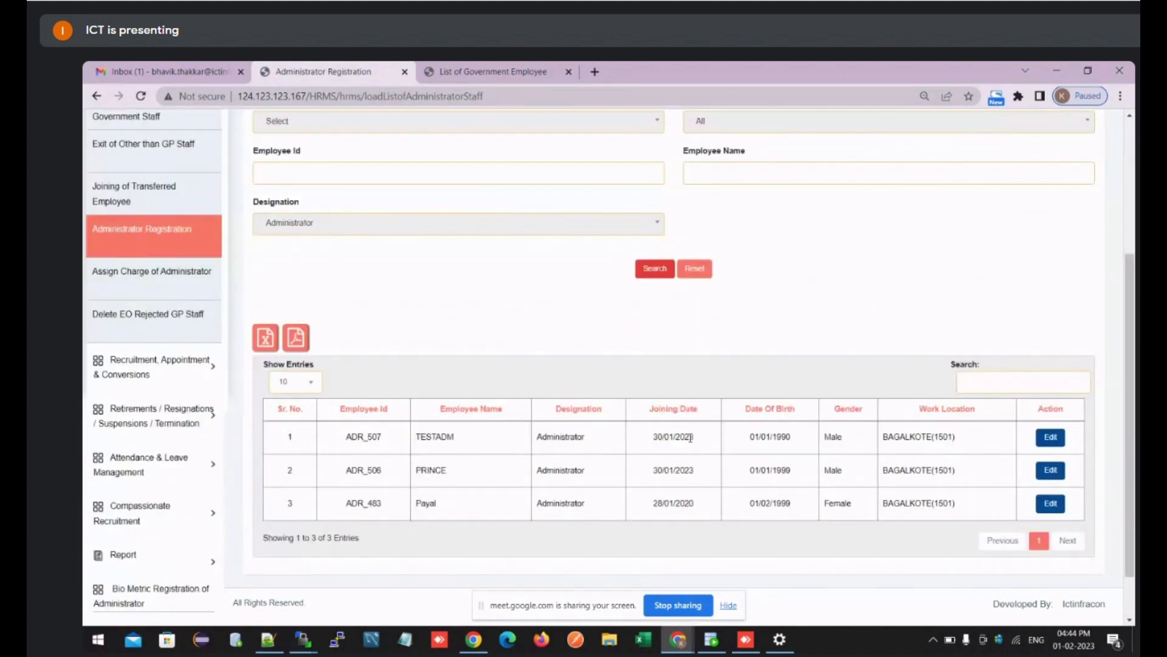
scroll(690, 438, up, 1)
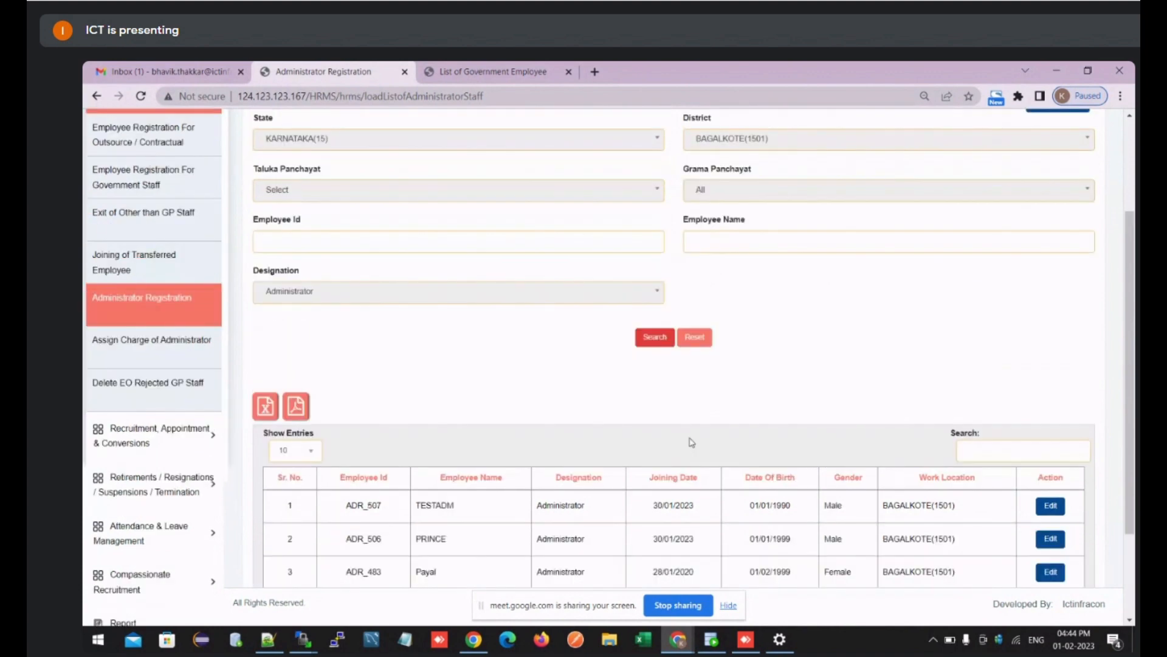
scroll(691, 442, up, 2)
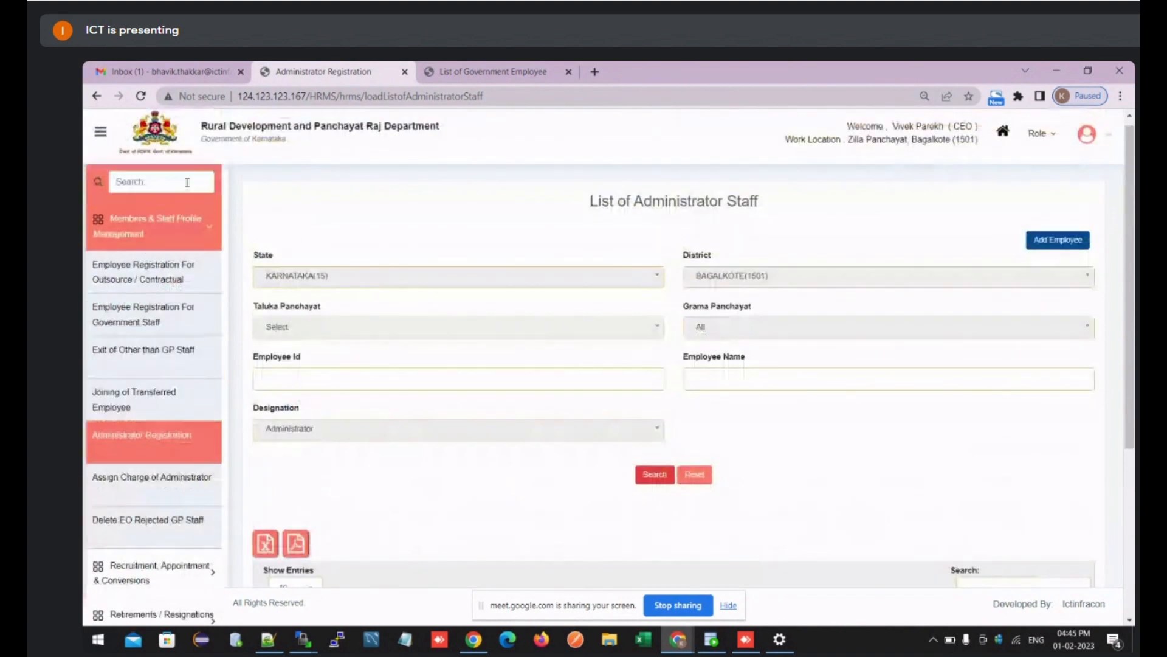
click(186, 181)
text(BIO)
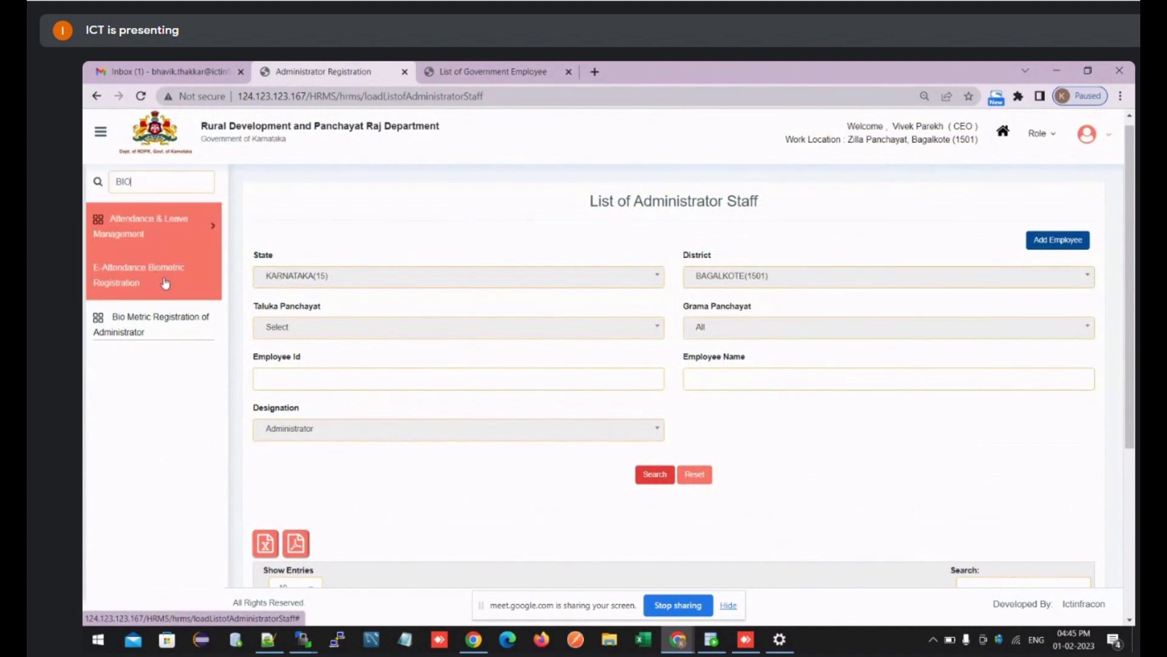
click(168, 283)
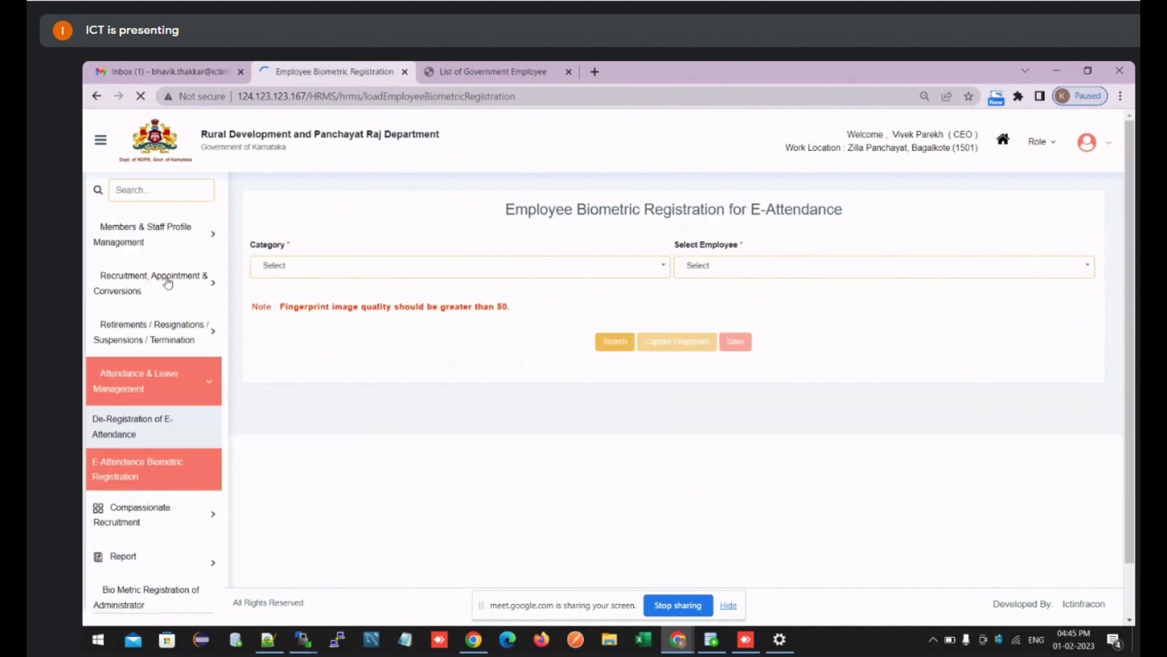
Step: Select the Administrator category and the first listed administrator for biometric registration, and deny the pending request to join the call
click(338, 277)
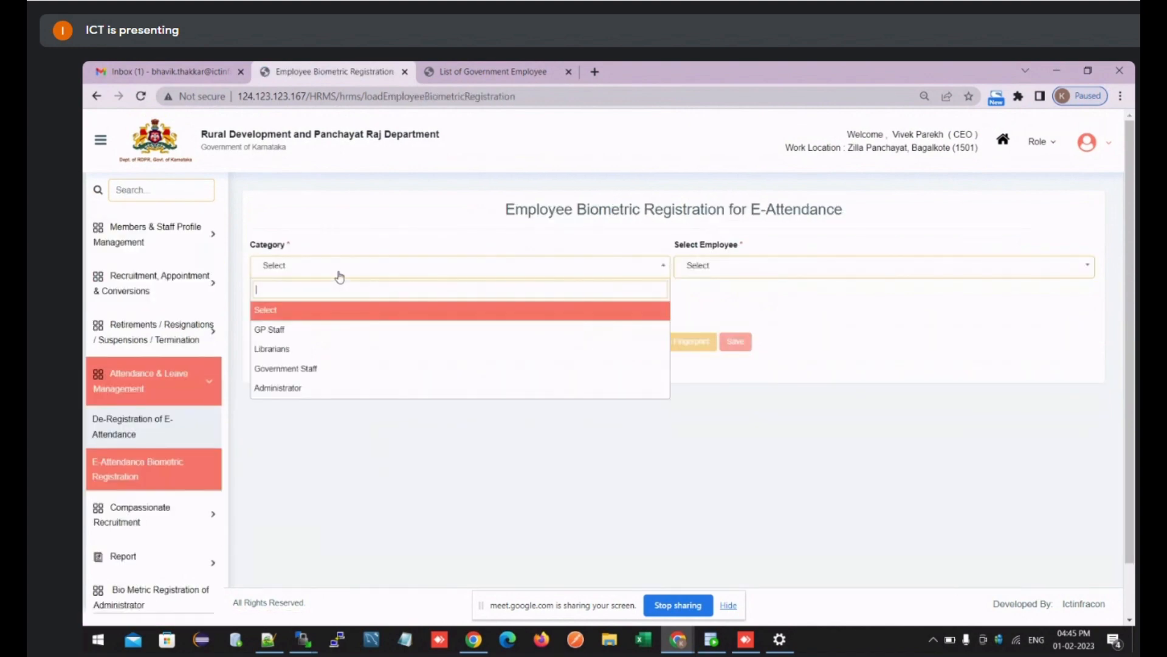
click(327, 390)
click(699, 268)
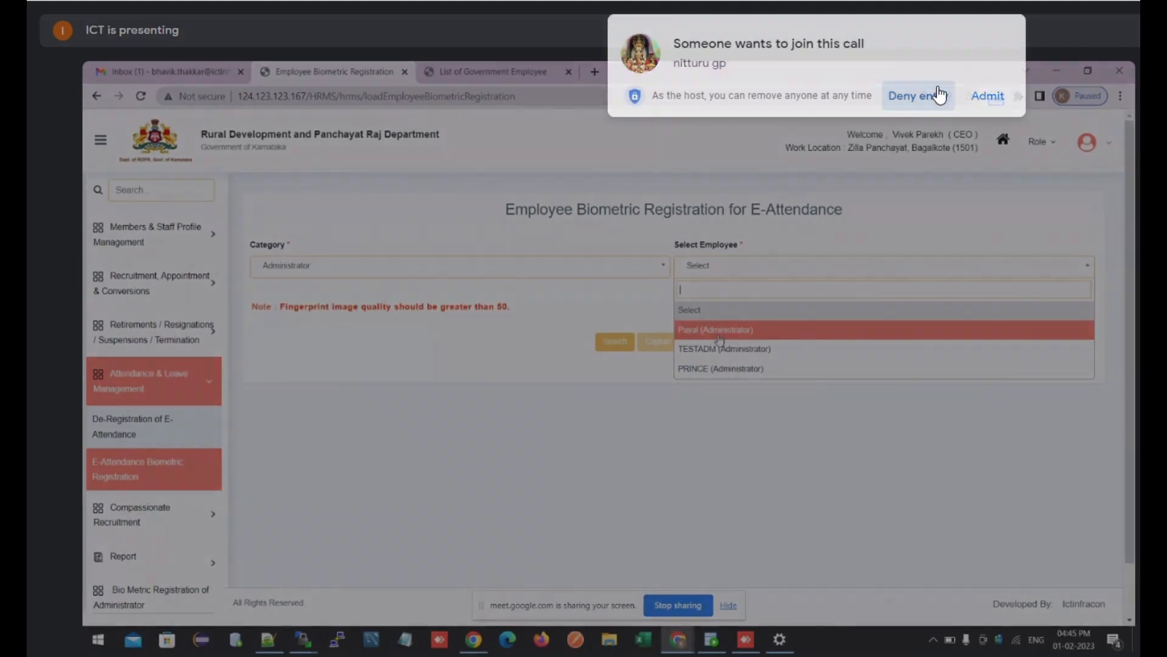
click(940, 96)
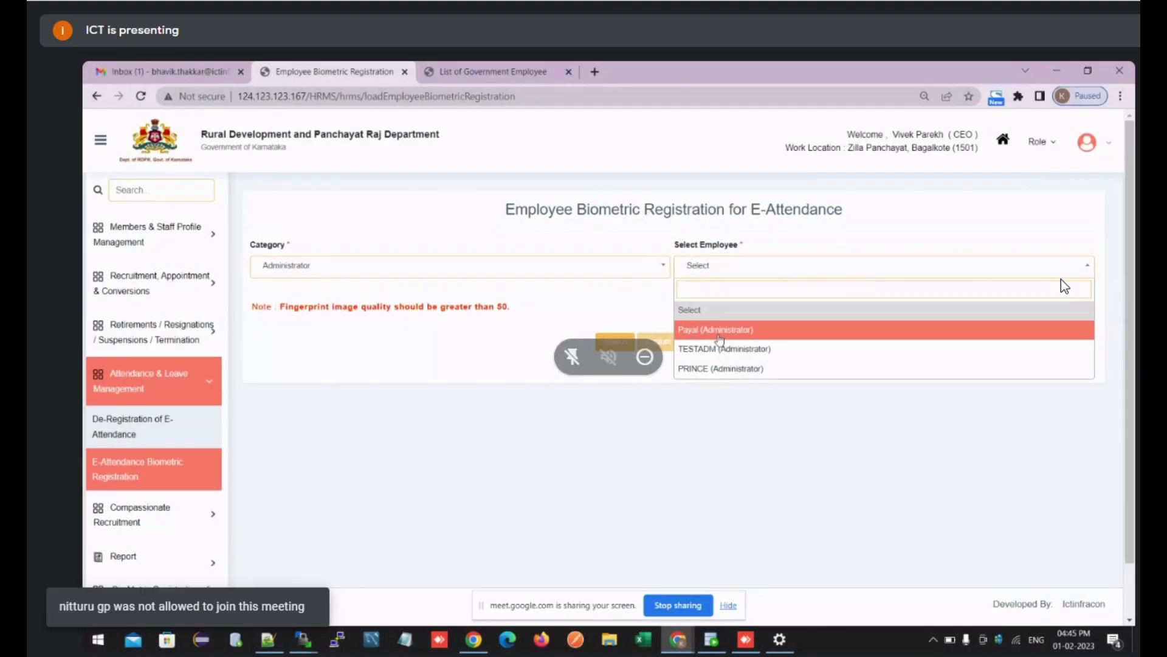
click(719, 331)
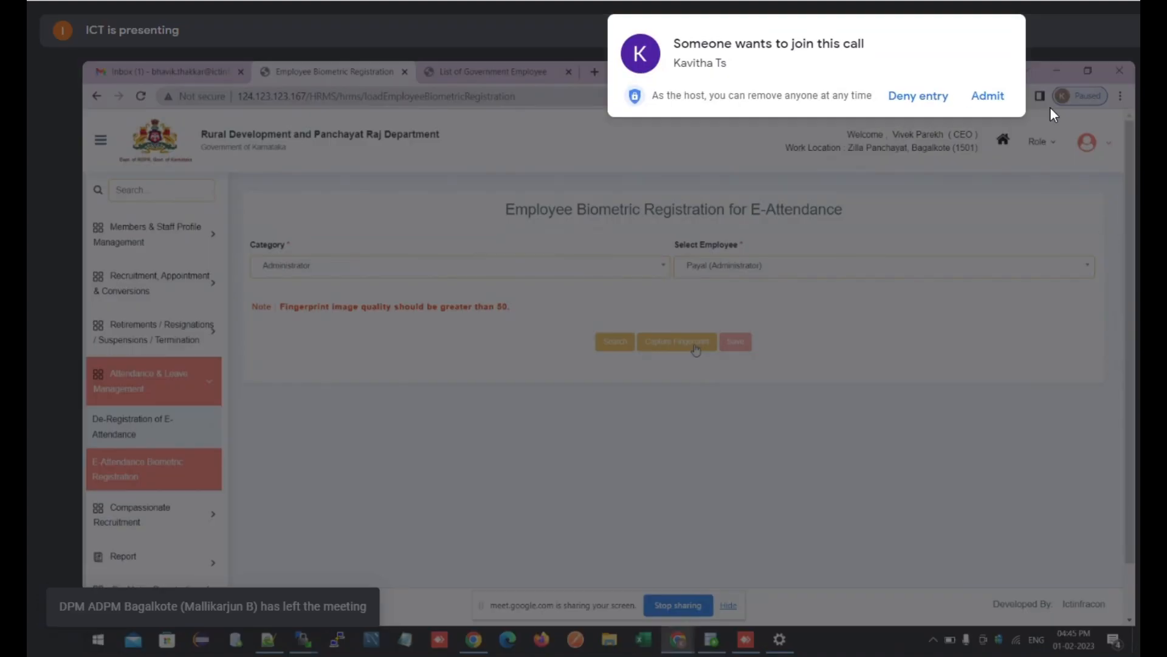
Step: Deny entry to the two further participants who ask to join the call
click(942, 99)
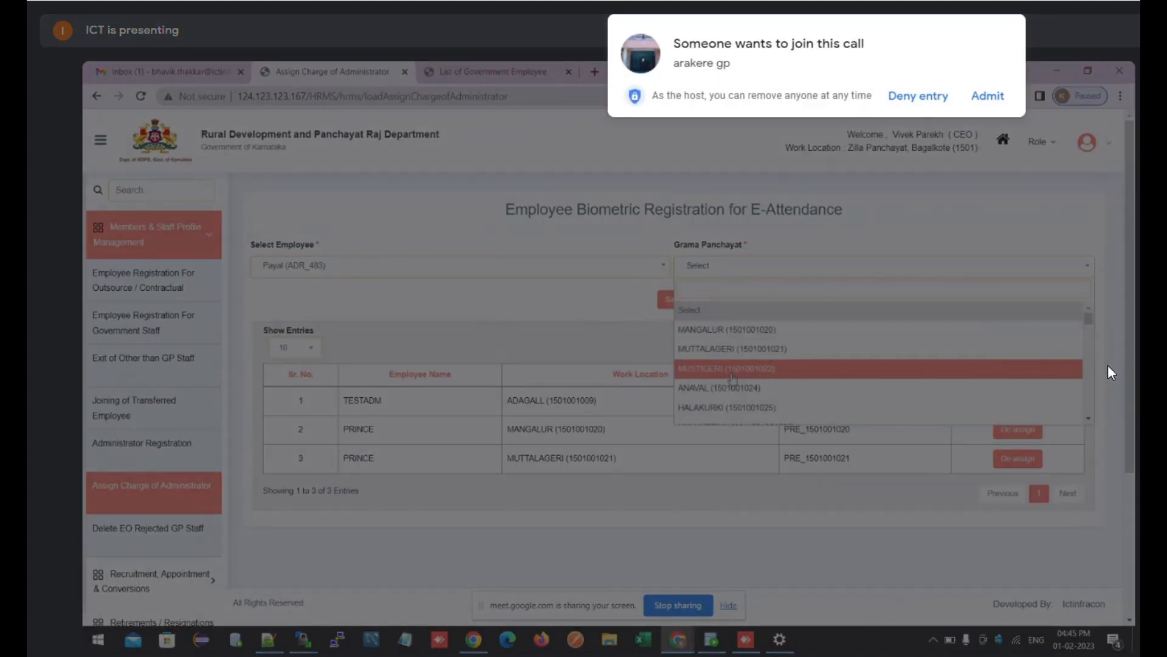
click(938, 101)
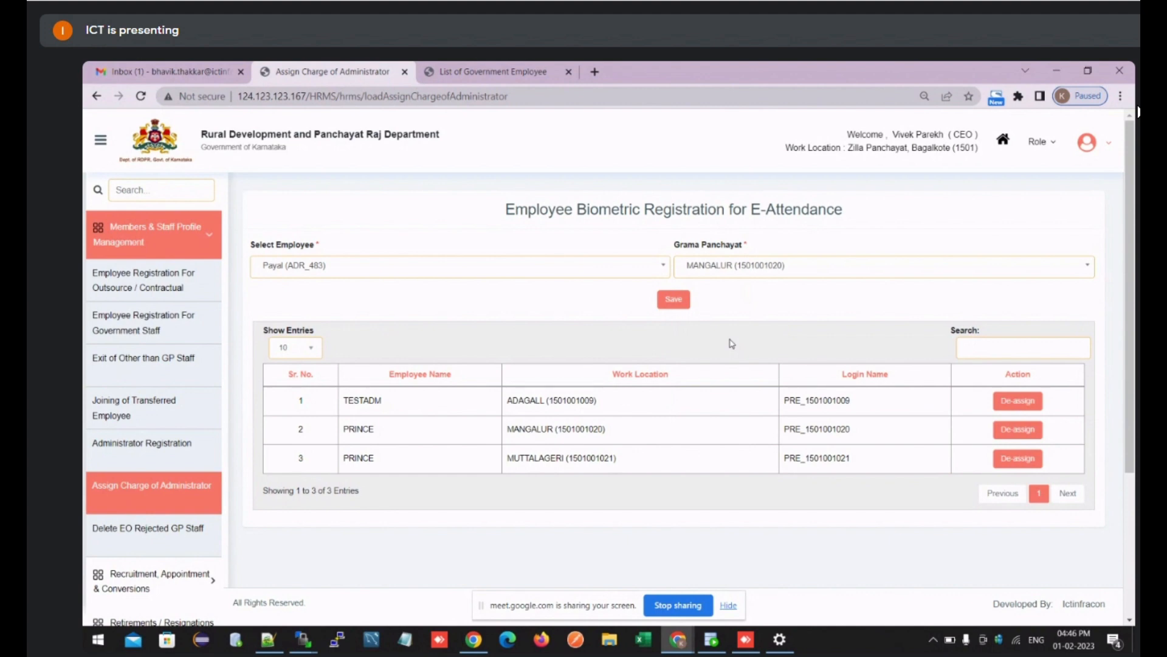
click(450, 274)
click(449, 276)
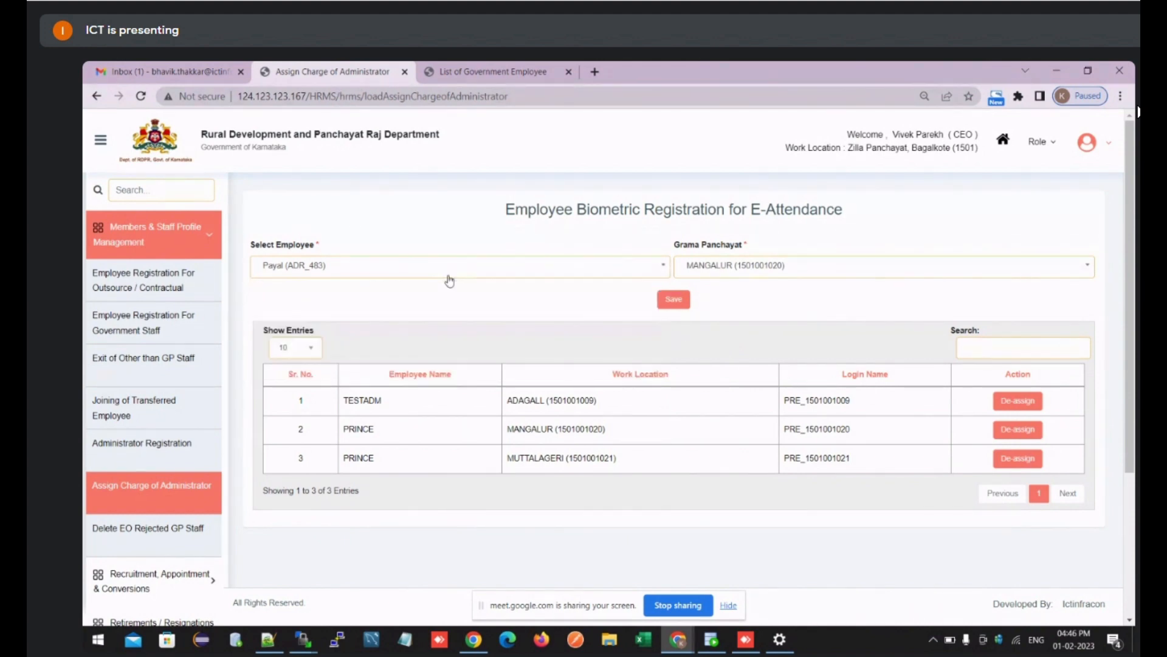
click(708, 278)
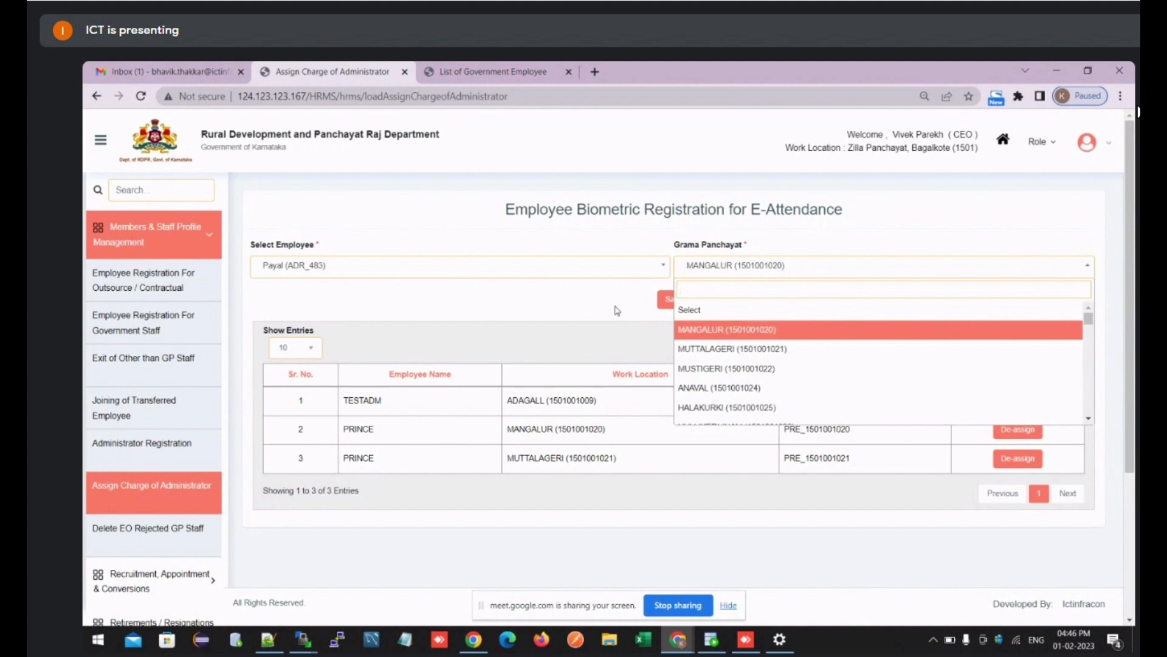
click(726, 335)
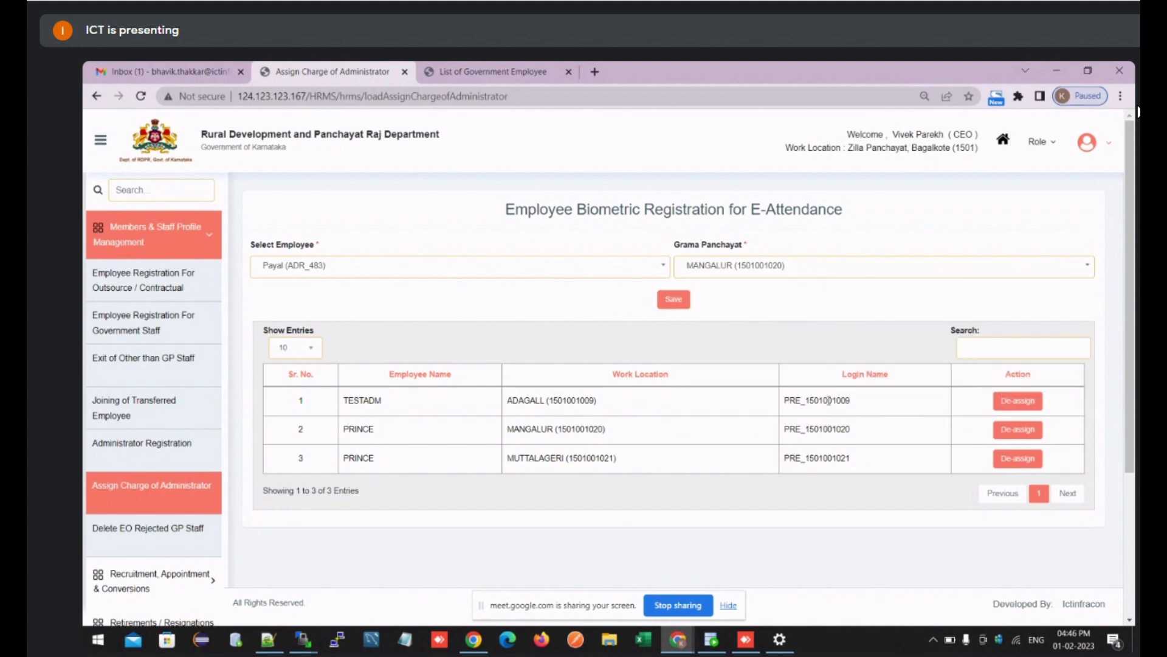
Step: Examine the assigned charges by highlighting the first row's login name and the Mangalur row's employee, work location and login name
drag(852, 401, 814, 401)
double_click(368, 430)
double_click(530, 430)
drag(850, 430, 785, 433)
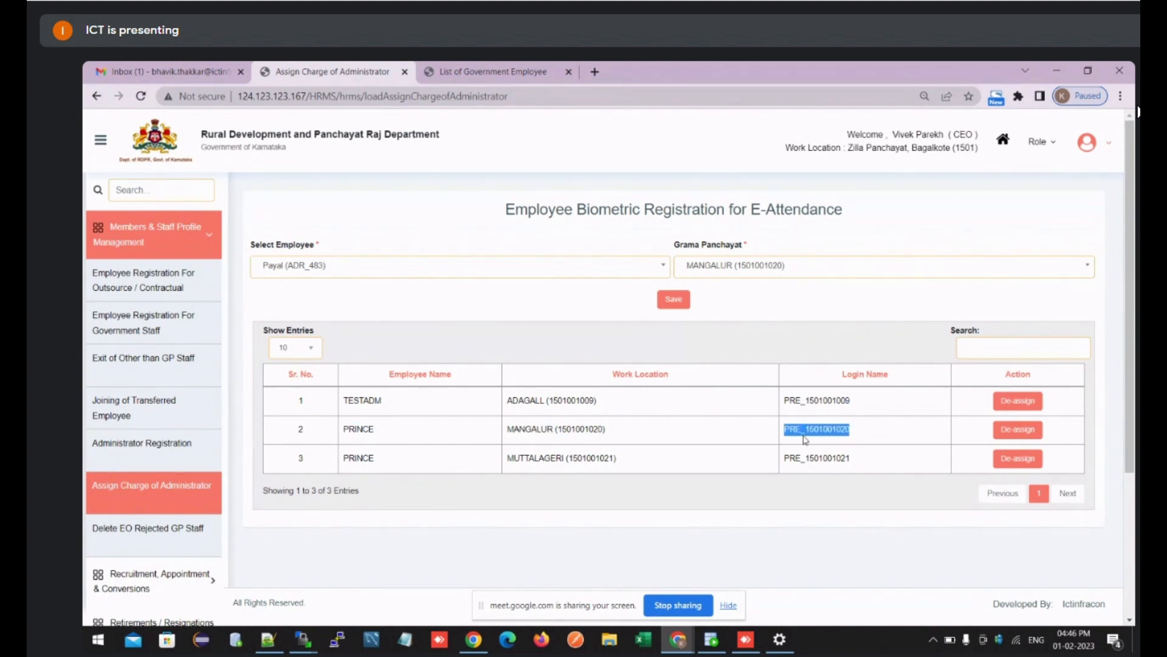
double_click(811, 429)
click(812, 429)
double_click(812, 430)
Step: Return to the modules overview, open Admin and User Management and expand its User Management functions
click(1002, 143)
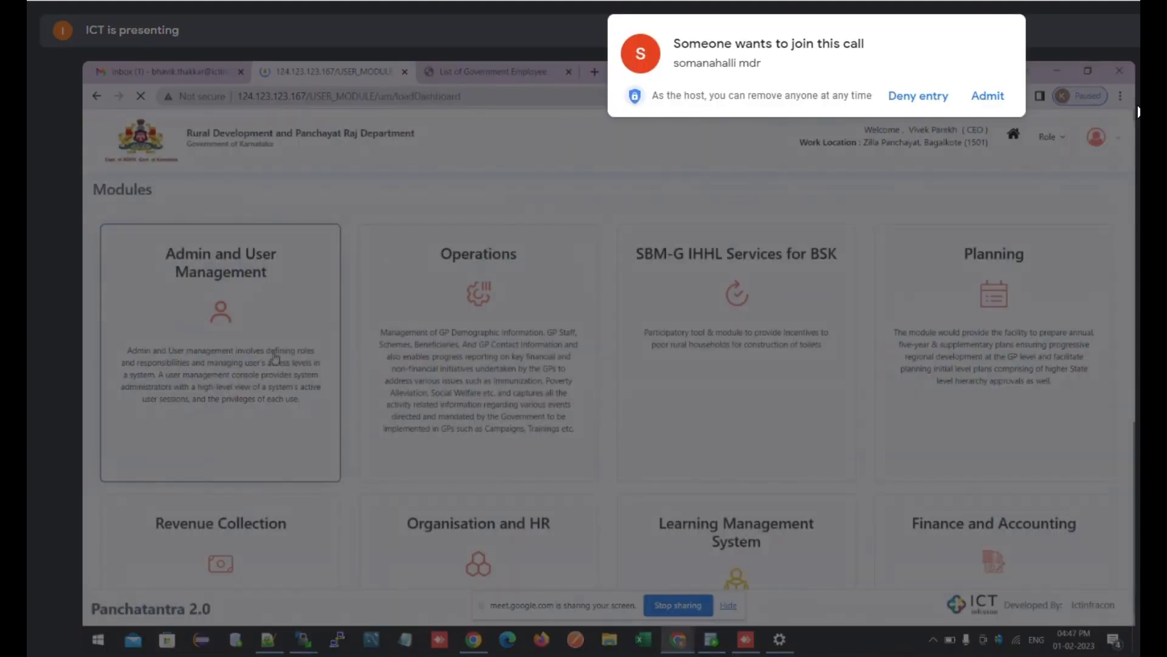
click(274, 357)
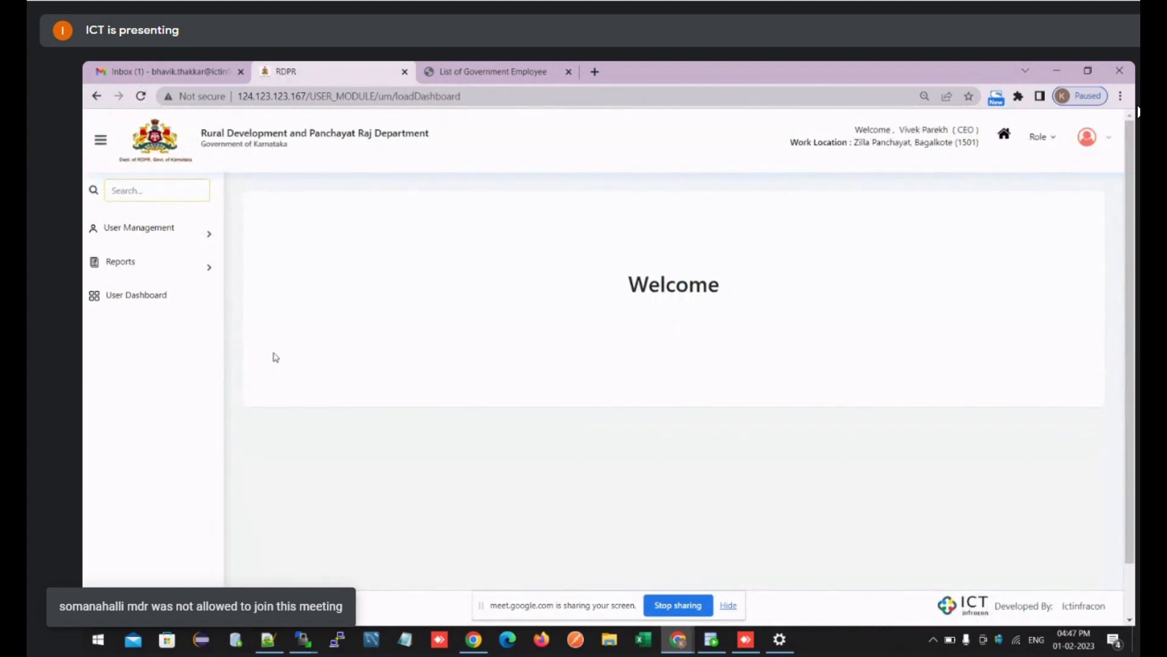
click(170, 242)
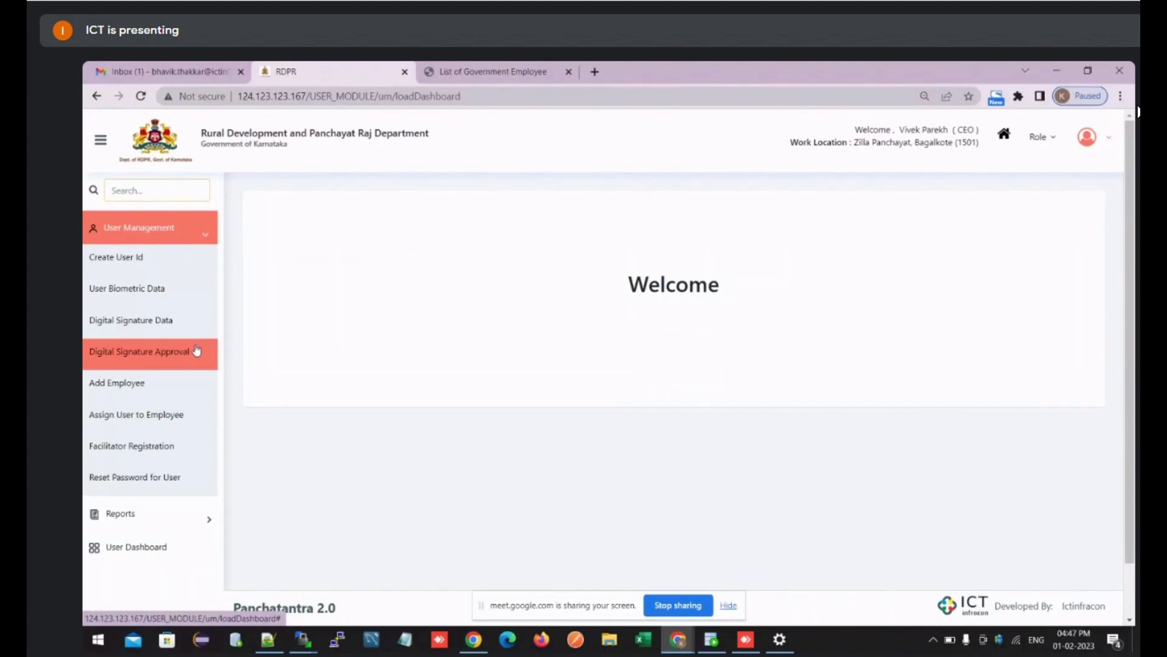
Step: Collapse the User Management functions, return to the modules overview and open the Organisation and HR module
click(210, 225)
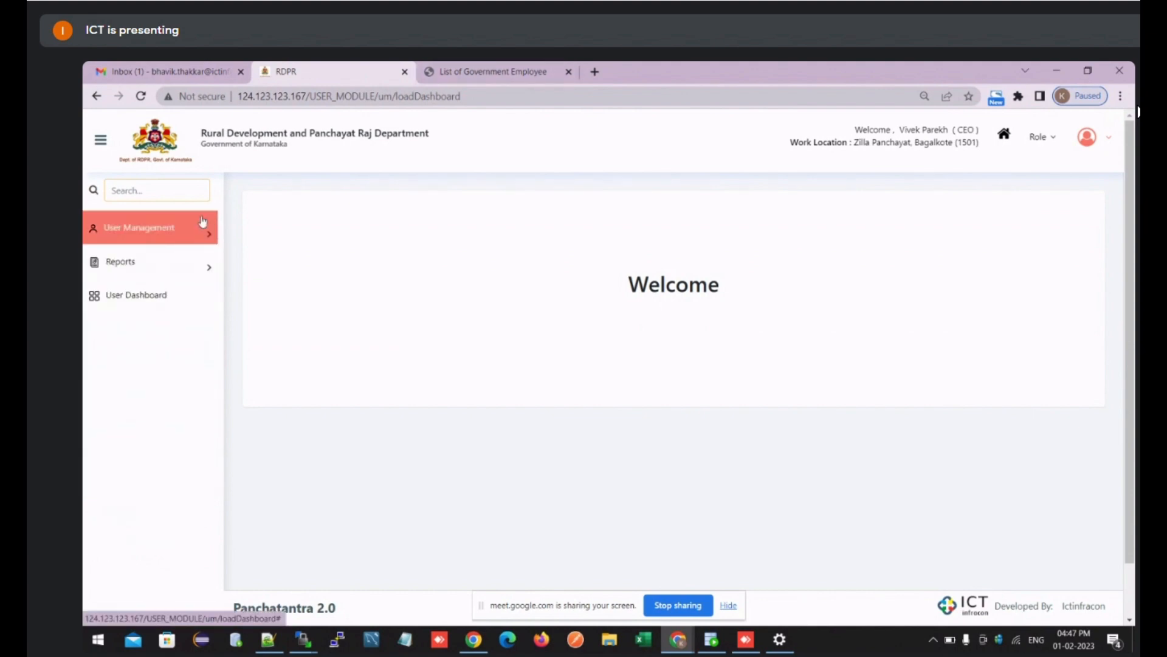
click(1004, 134)
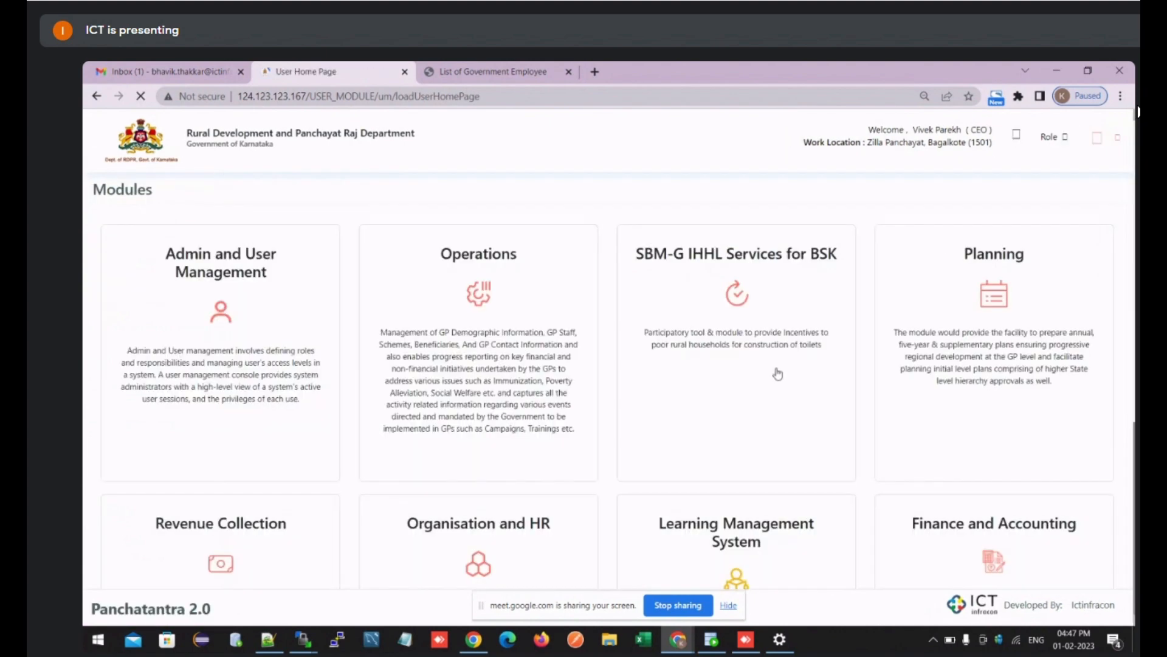
scroll(672, 420, down, 2)
scroll(608, 426, down, 1)
click(478, 426)
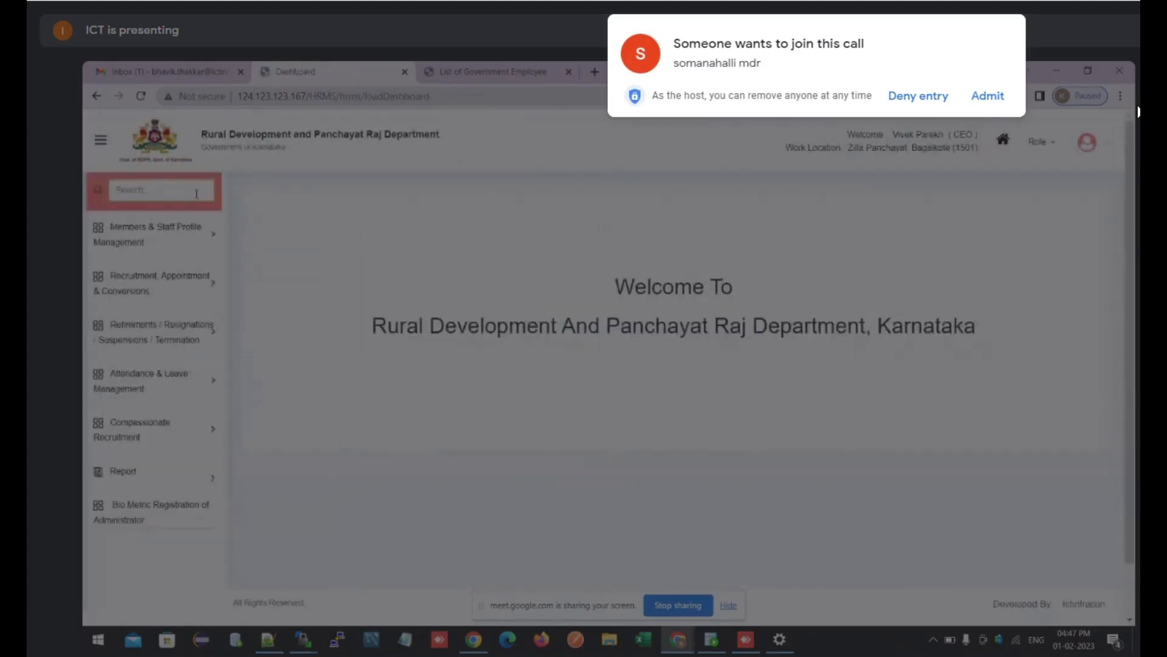
Step: Deny entry to the participant asking to join, filter the module's functions by AS and open Assign Charge of Administrator
click(919, 95)
text(AS)
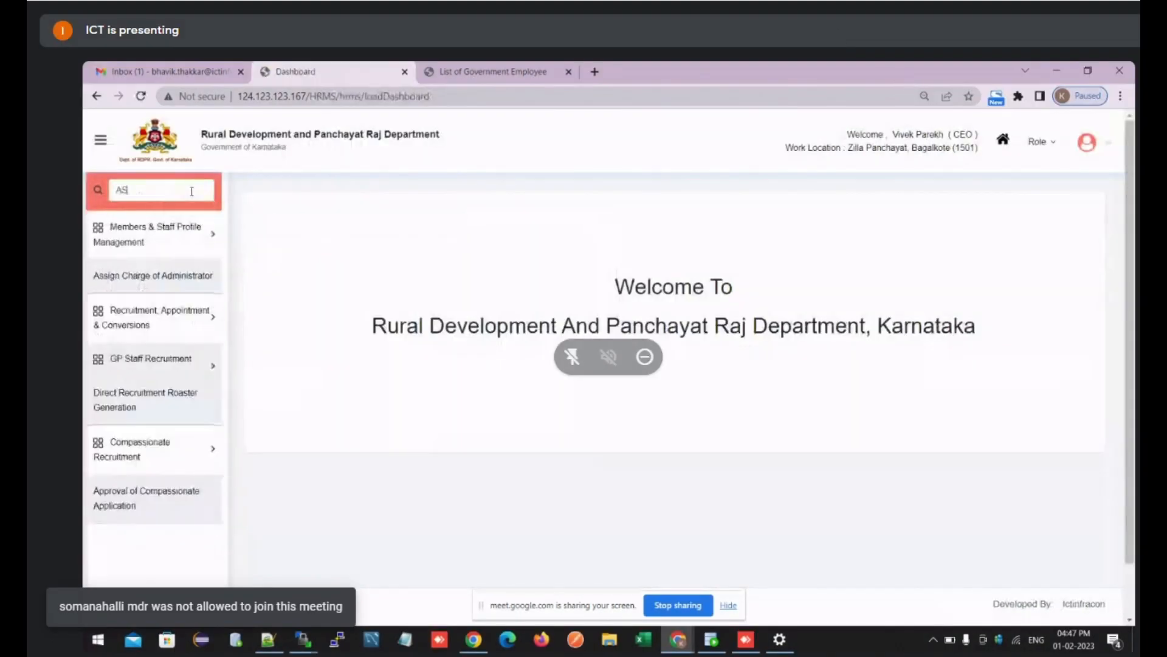
click(186, 274)
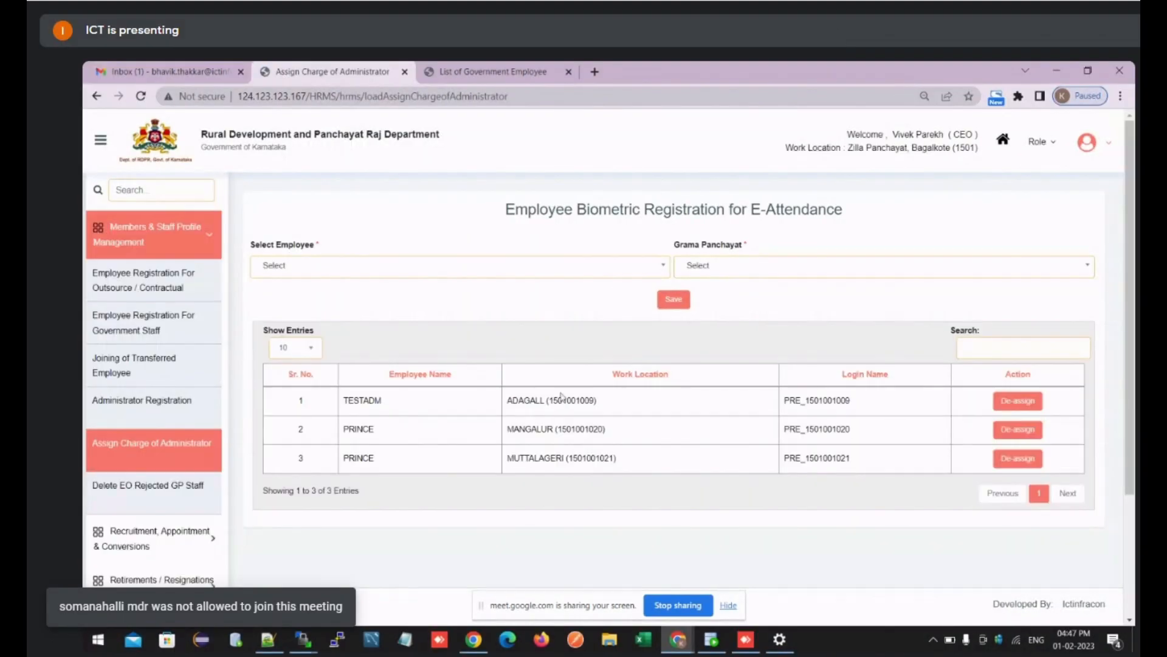
Step: Examine the first assigned charge by highlighting its employee name, work location and login name
drag(387, 406, 359, 400)
drag(635, 411, 506, 402)
double_click(836, 401)
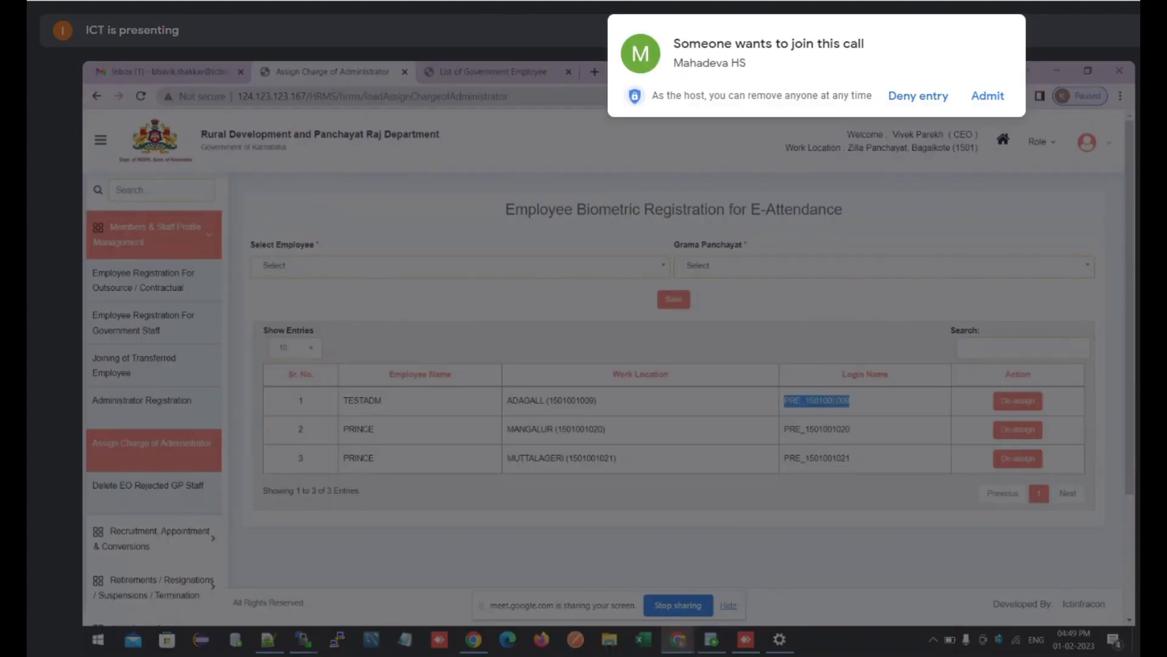
Step: Deny the first join request, admit the second participant and highlight the Adagall row's login name again
click(917, 97)
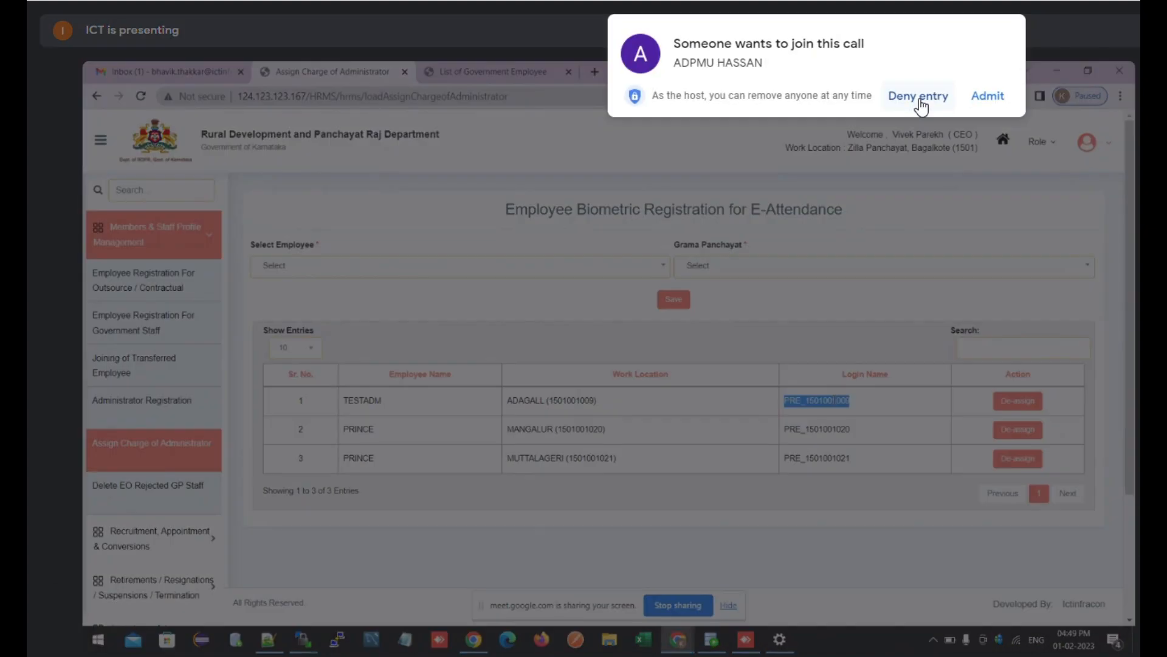
click(987, 96)
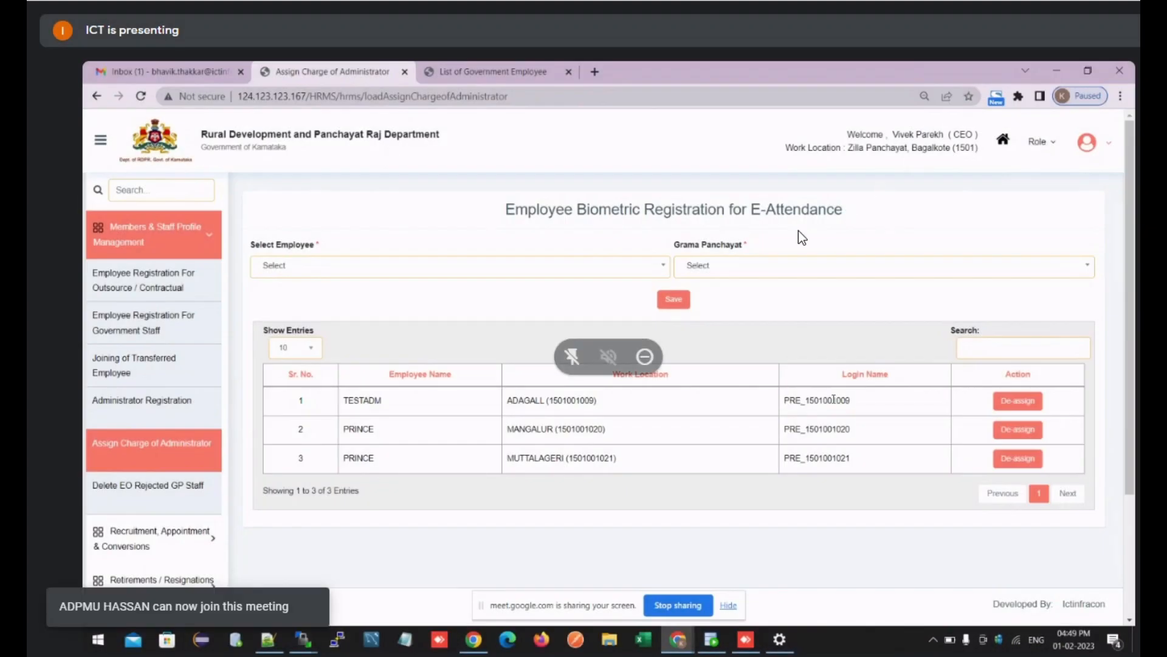
double_click(834, 400)
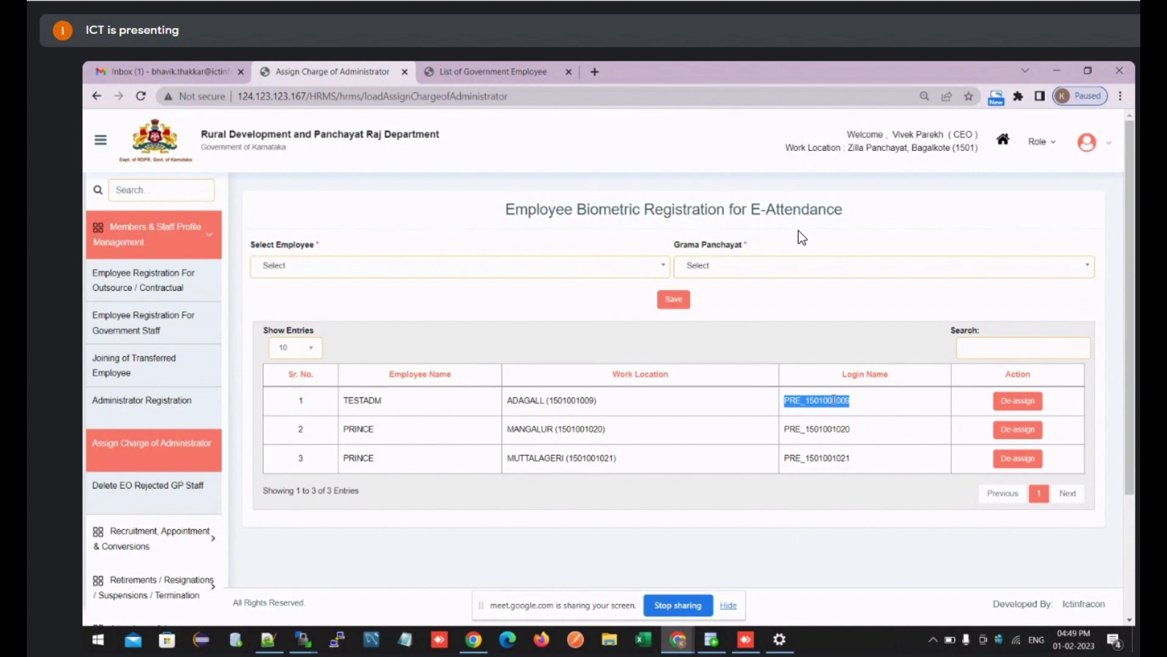
Step: Filter the module's functions by BIO and open E-Attendance Biometric Registration
click(191, 197)
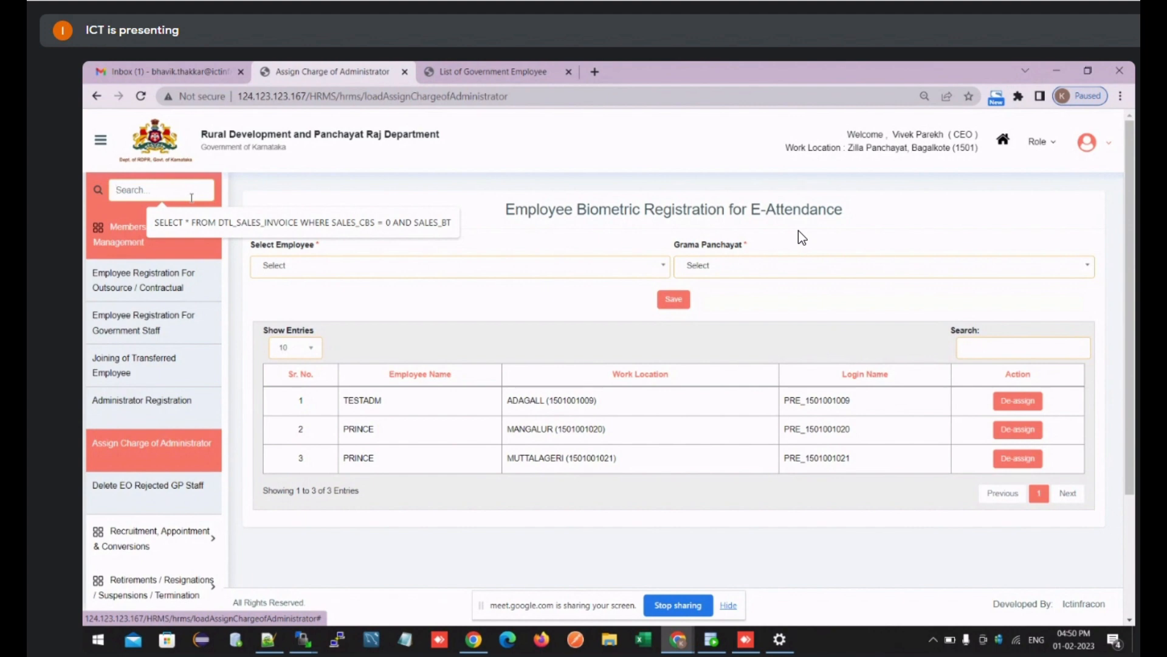
text(BIO)
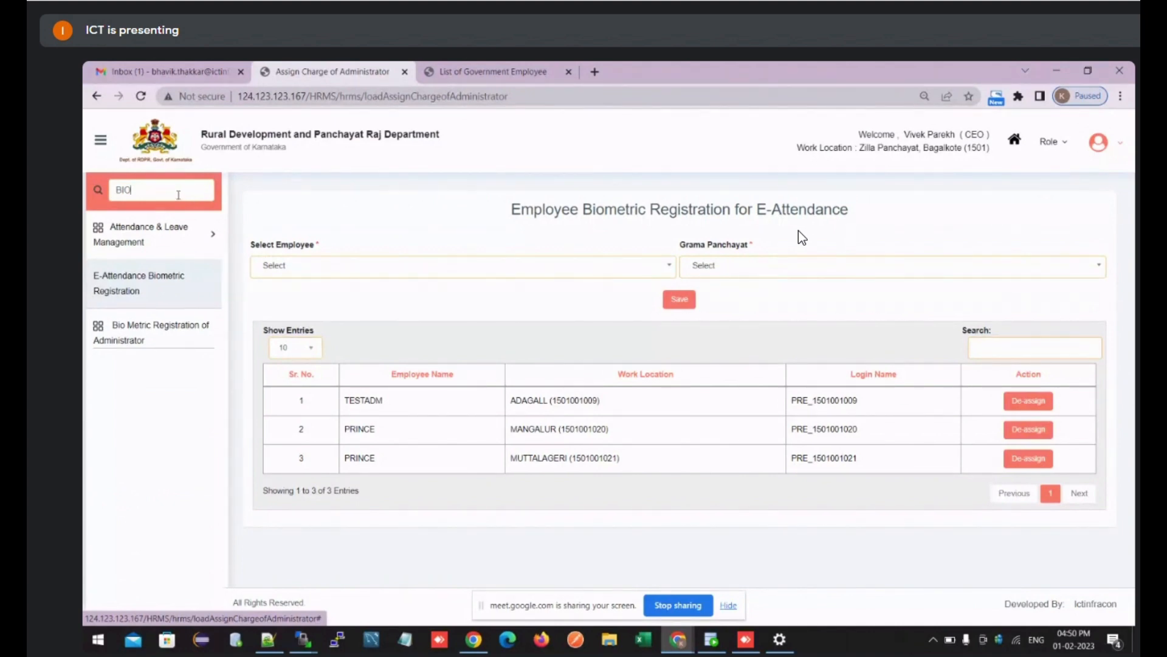
click(152, 240)
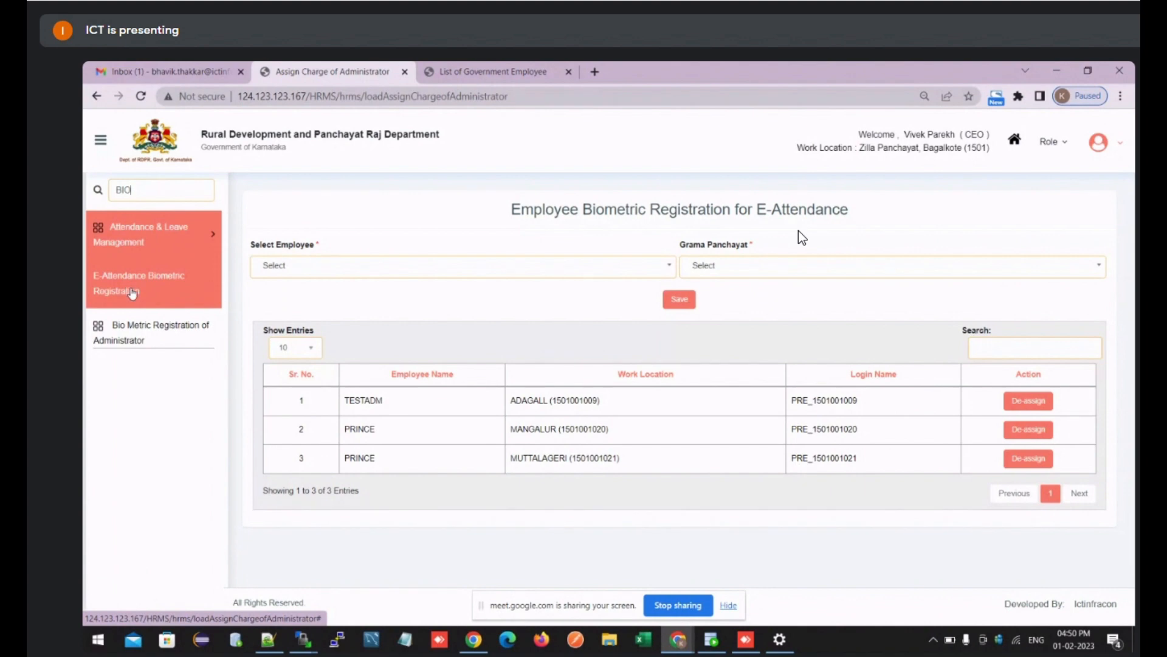
click(143, 295)
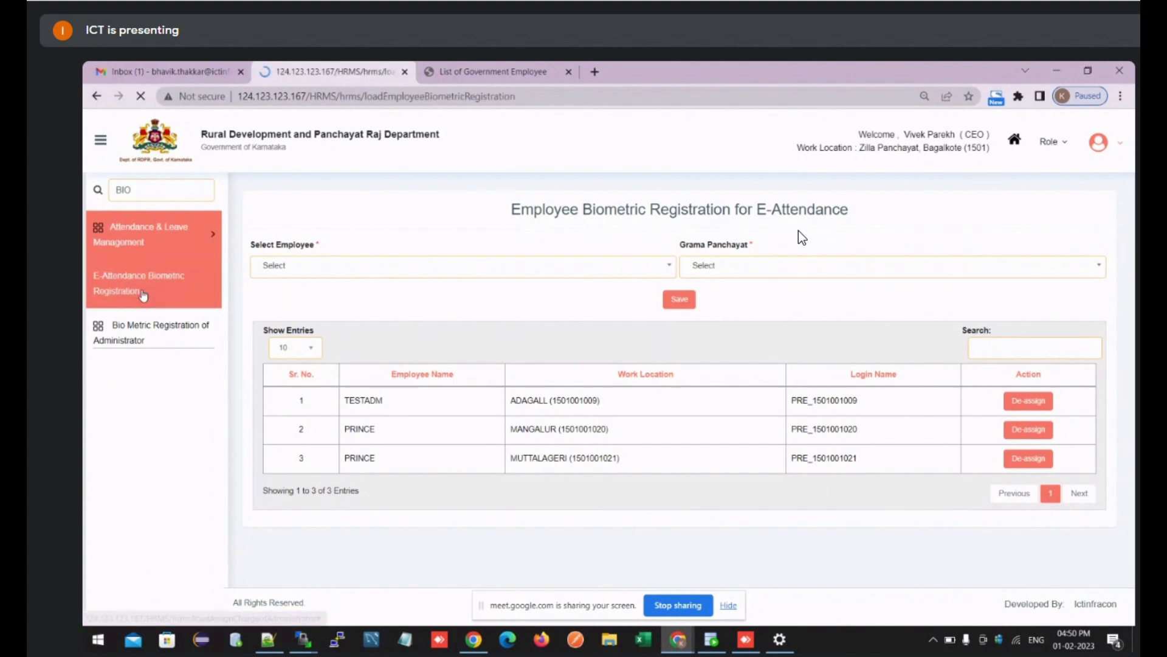
Step: Set the biometric registration category to Administrator and review the selectable employees, leaving the employee unselected
click(278, 275)
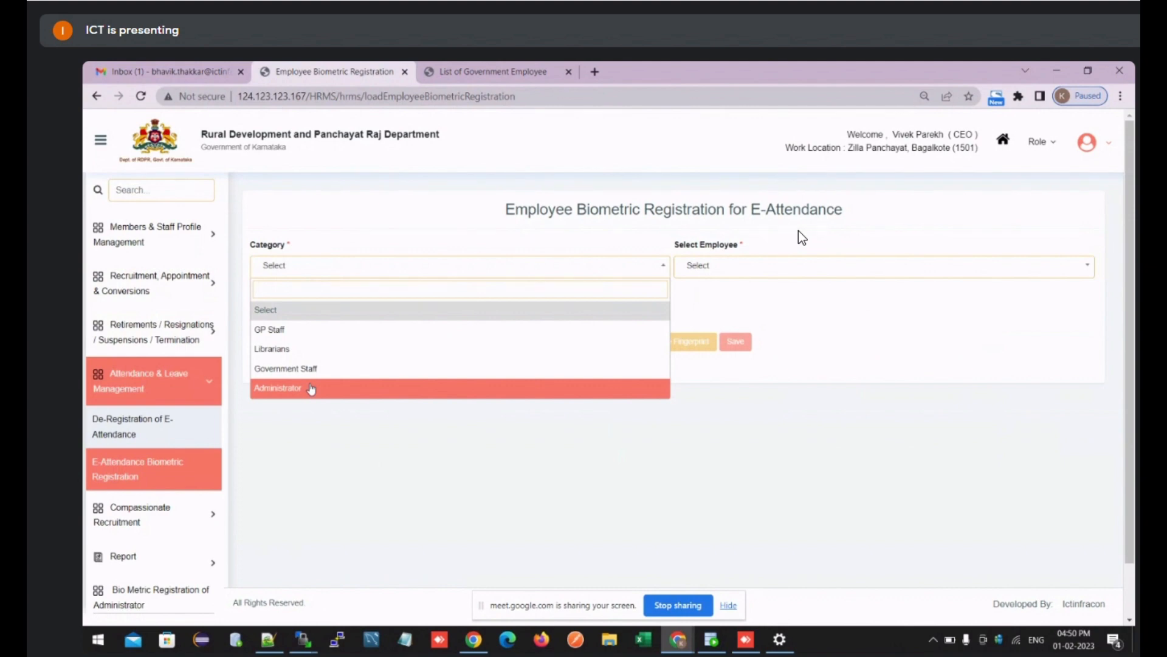
click(311, 388)
click(696, 268)
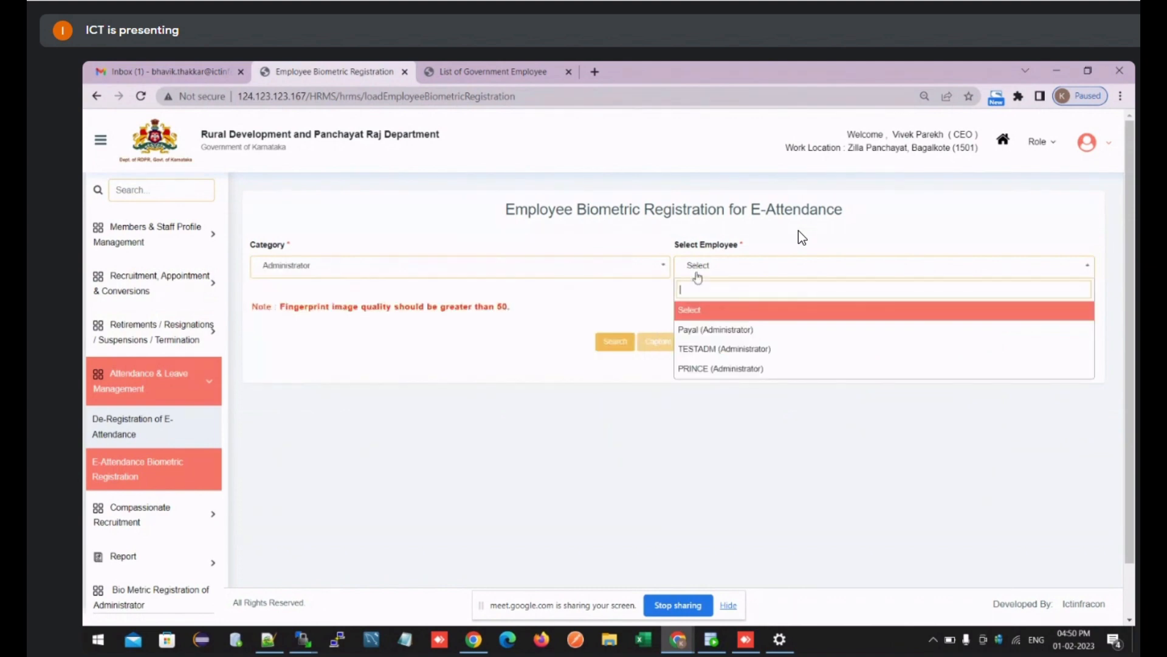
click(691, 309)
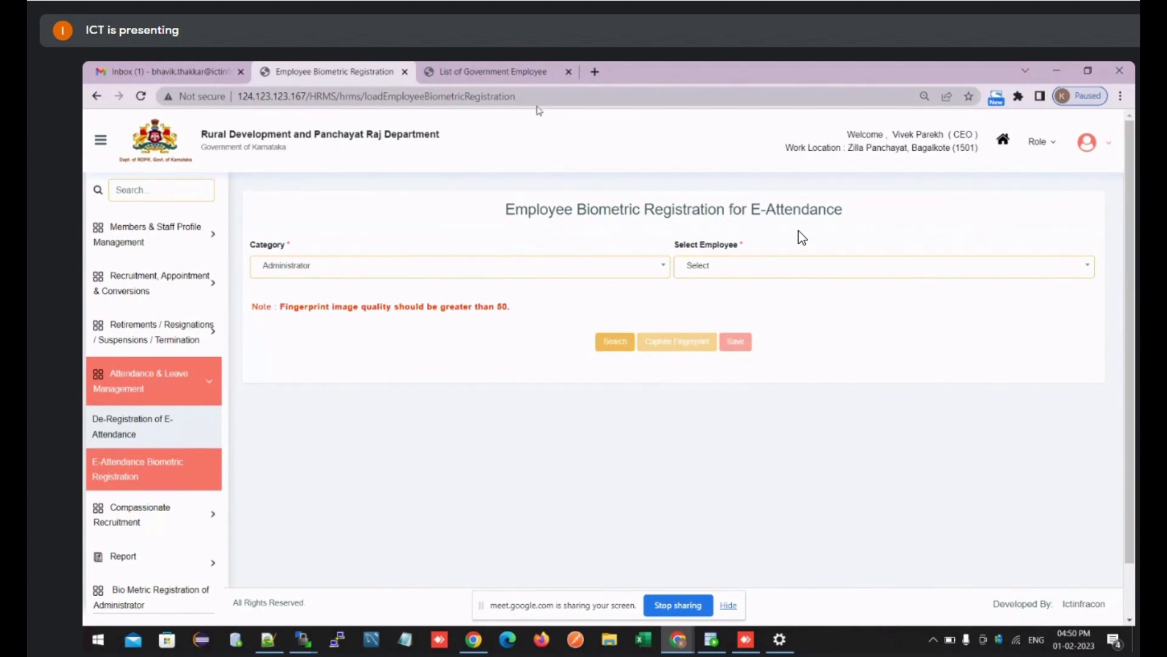
Step: Filter the functions by EXIT, admit the participant asking to join and open Exit of Other than GP Staff
click(124, 191)
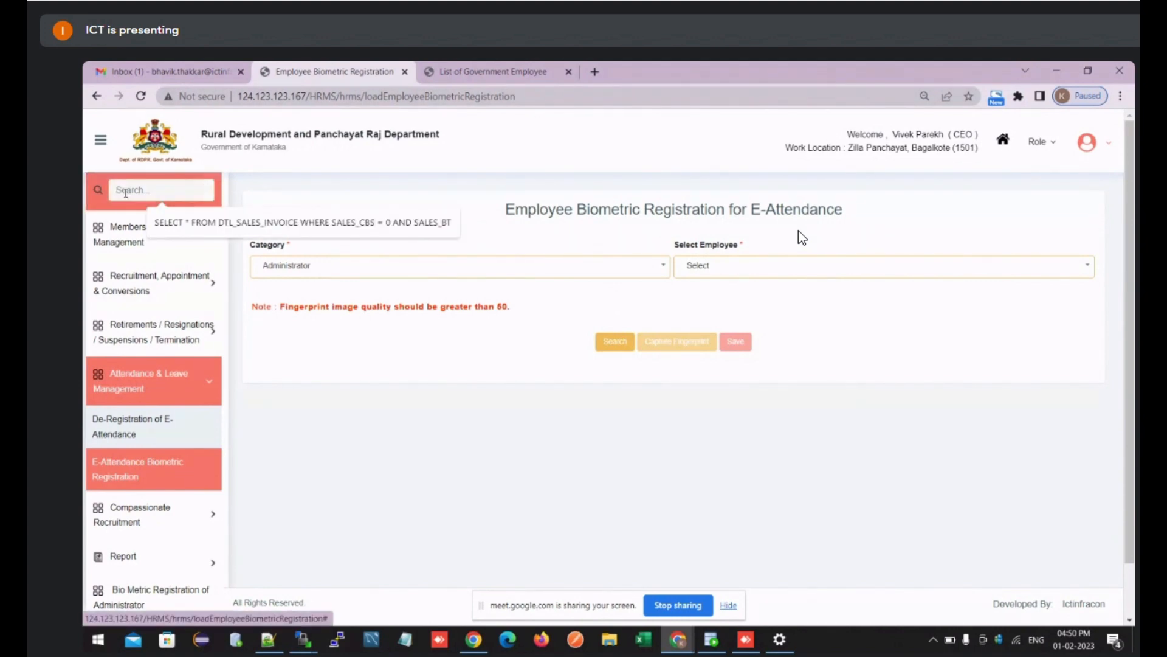
text(Exit)
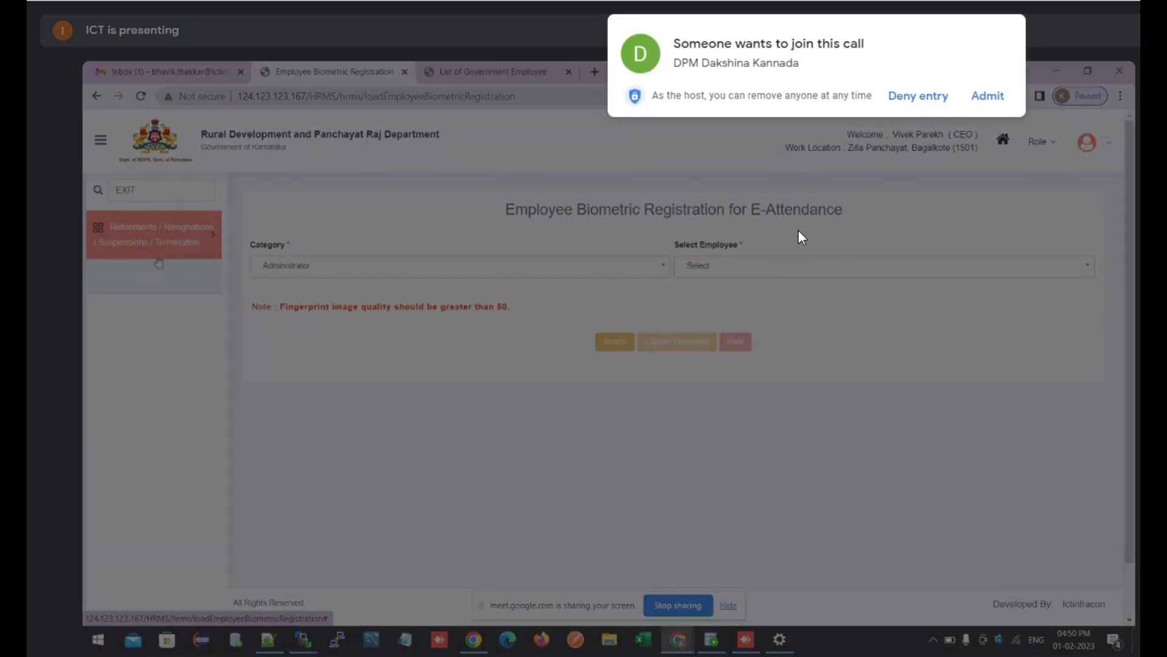
click(977, 96)
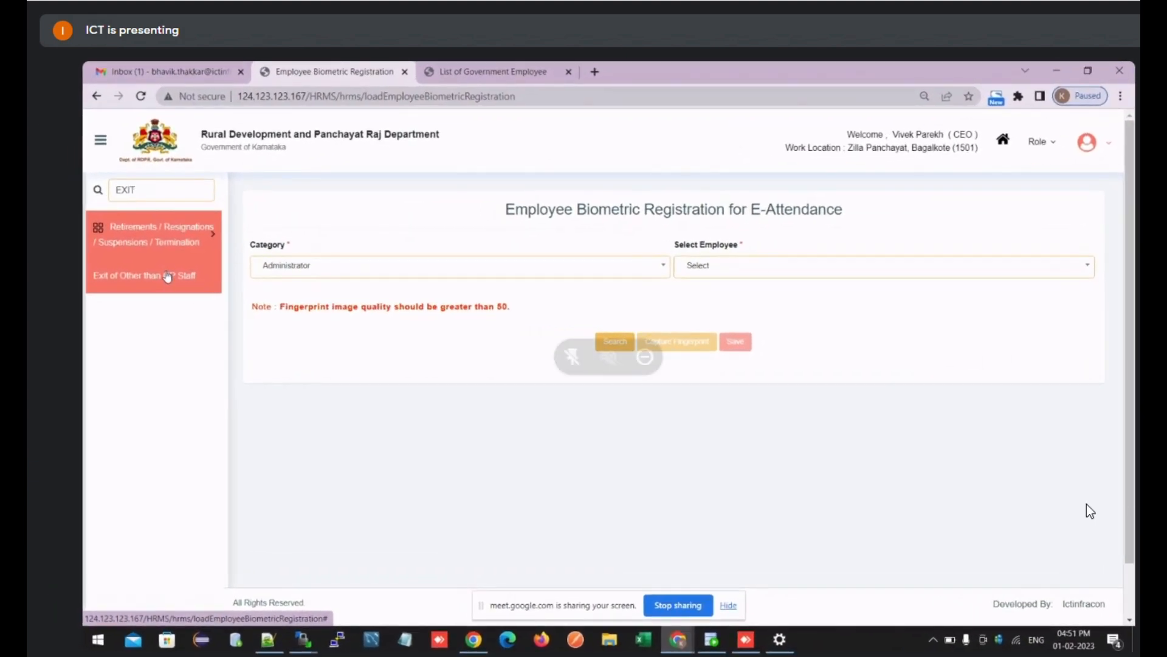
click(112, 288)
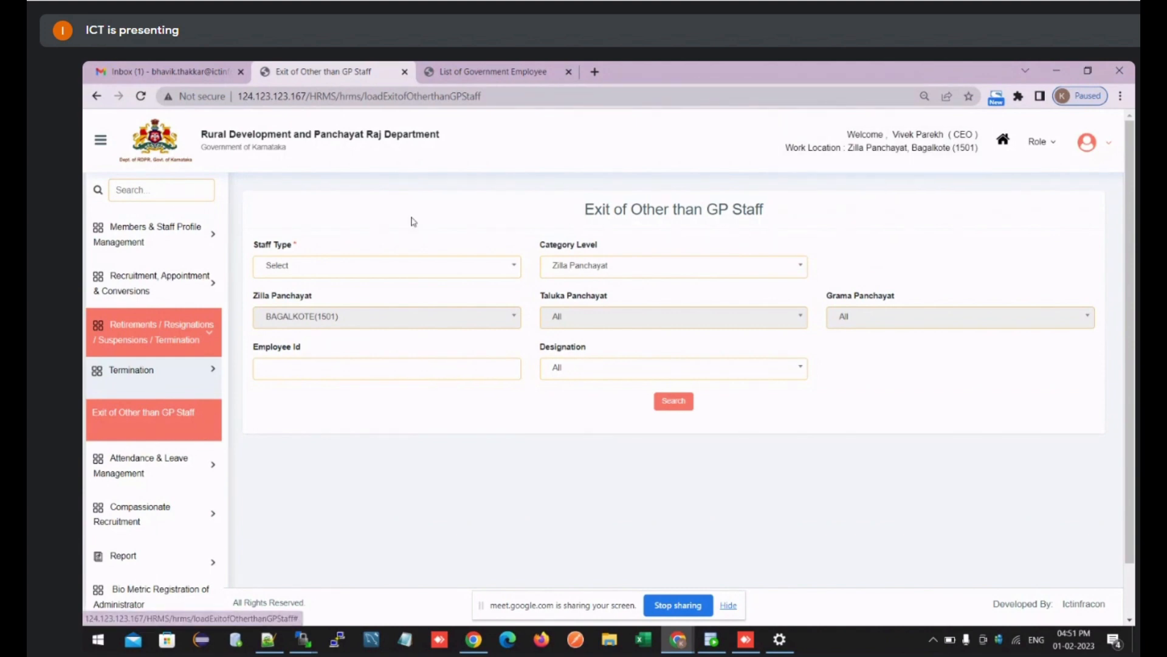
Step: Search the functions for EXIT once more and reload the Exit of Other than GP Staff form
click(189, 191)
text(E)
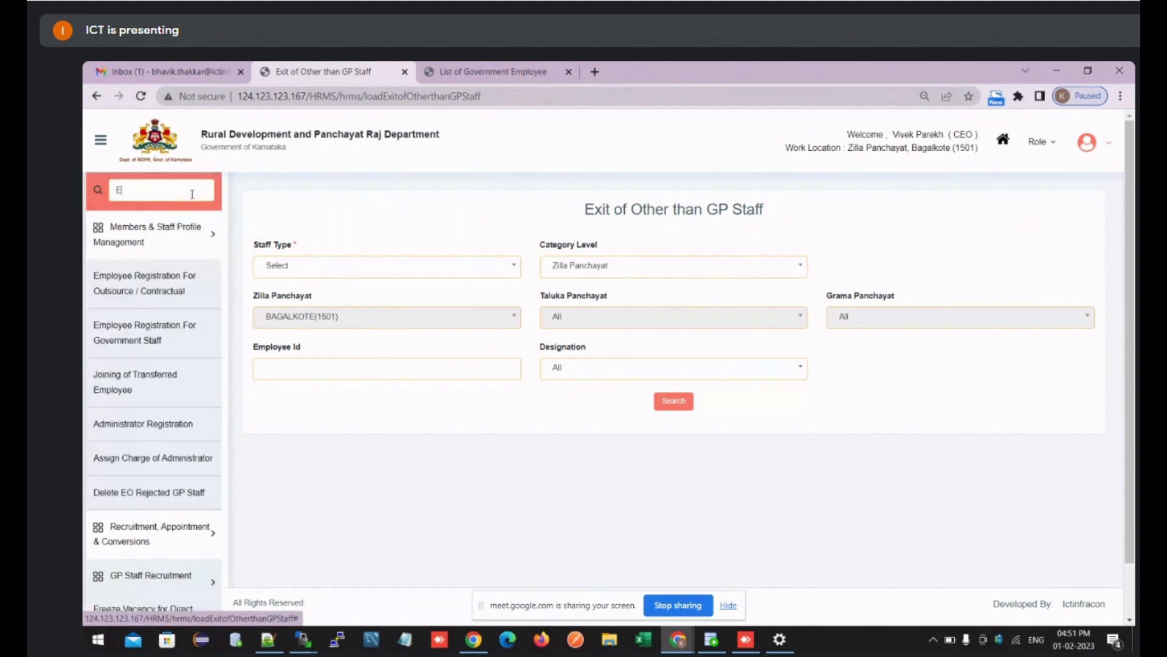
text(XIT)
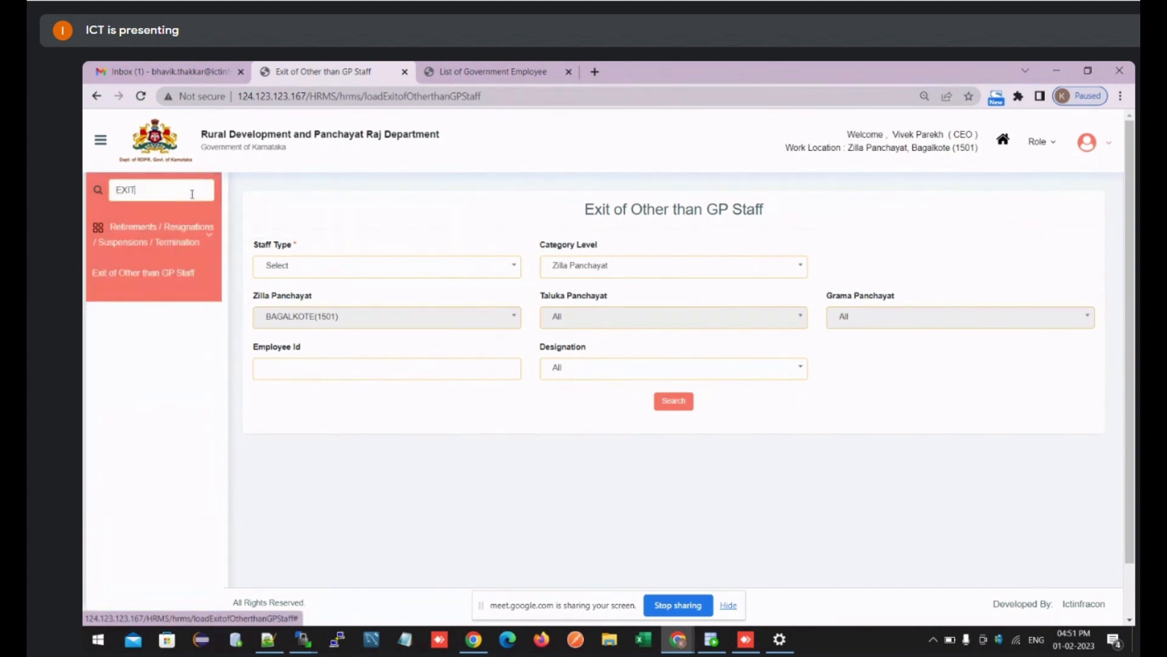
click(120, 275)
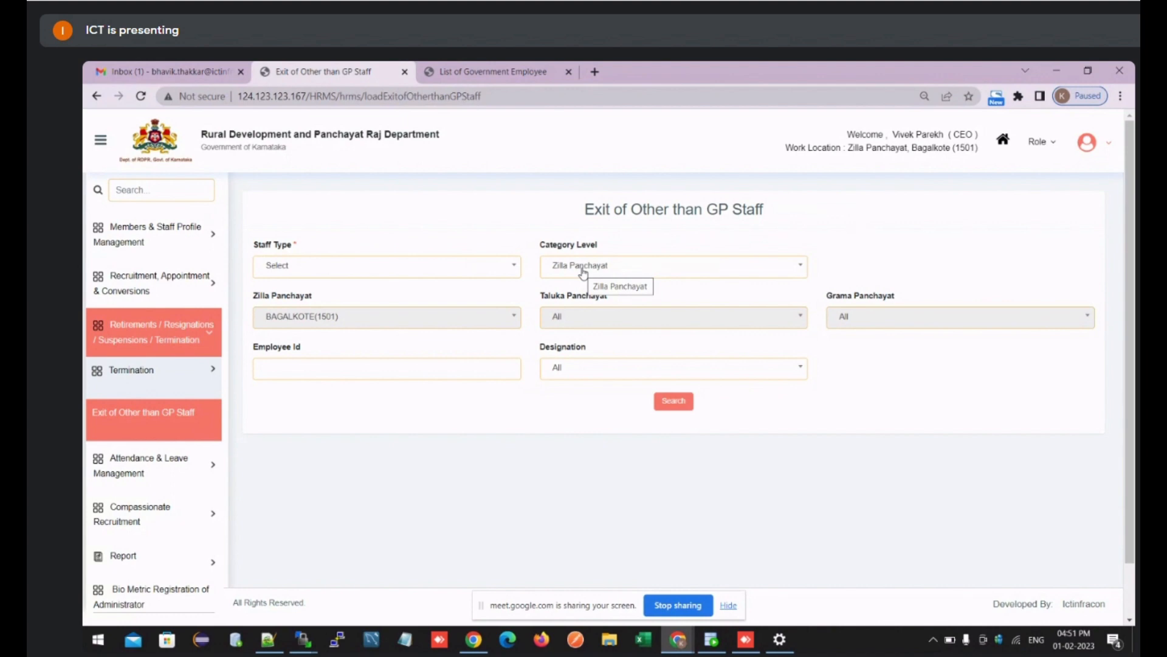
Step: Filter the functions by EX and set the exit form's Staff Type to Government Staff
click(162, 194)
text(EX)
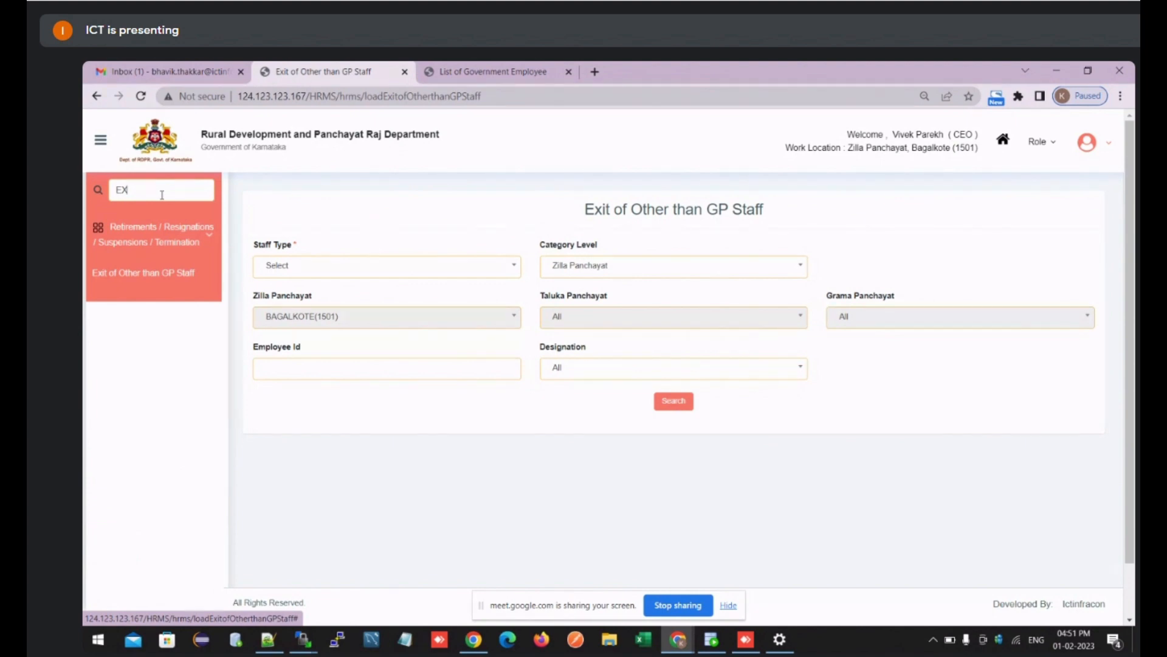
click(424, 267)
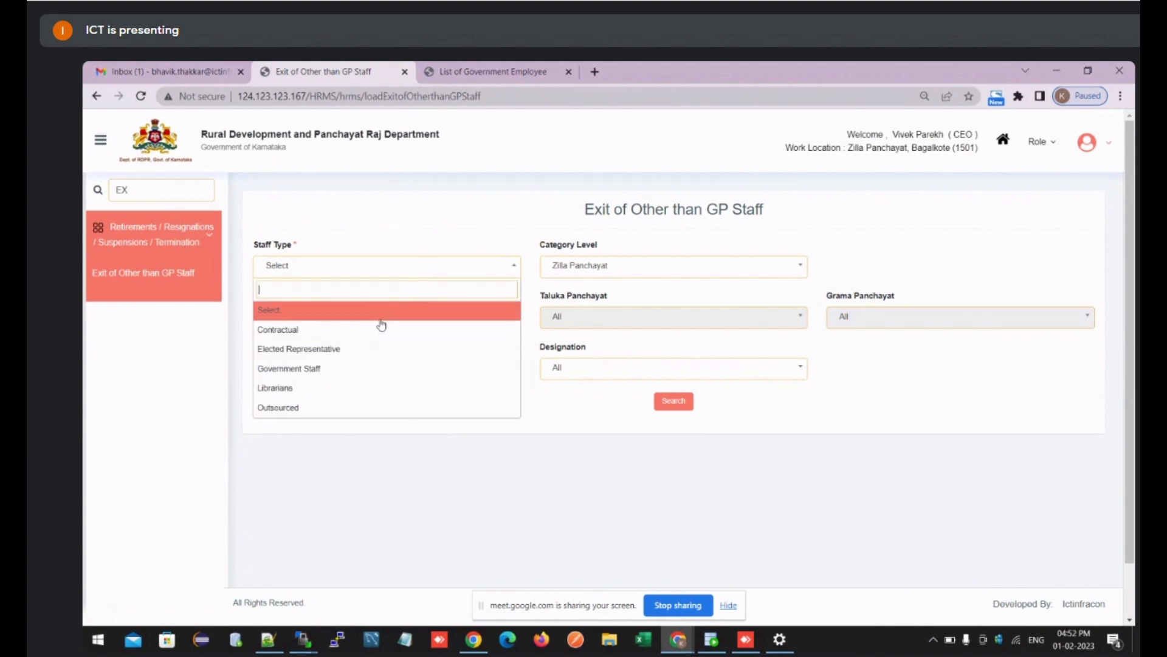
click(384, 368)
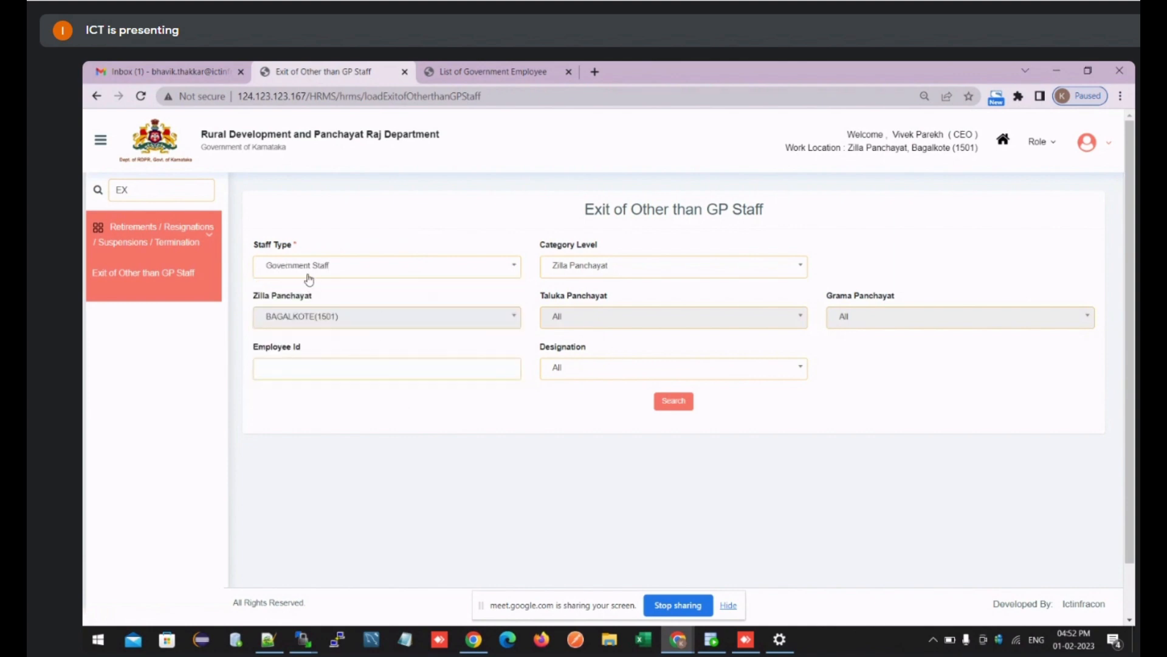
Step: Switch the Category Level to Taluka Panchayat and back to Zilla Panchayat, highlighting the location field label for each level
click(569, 273)
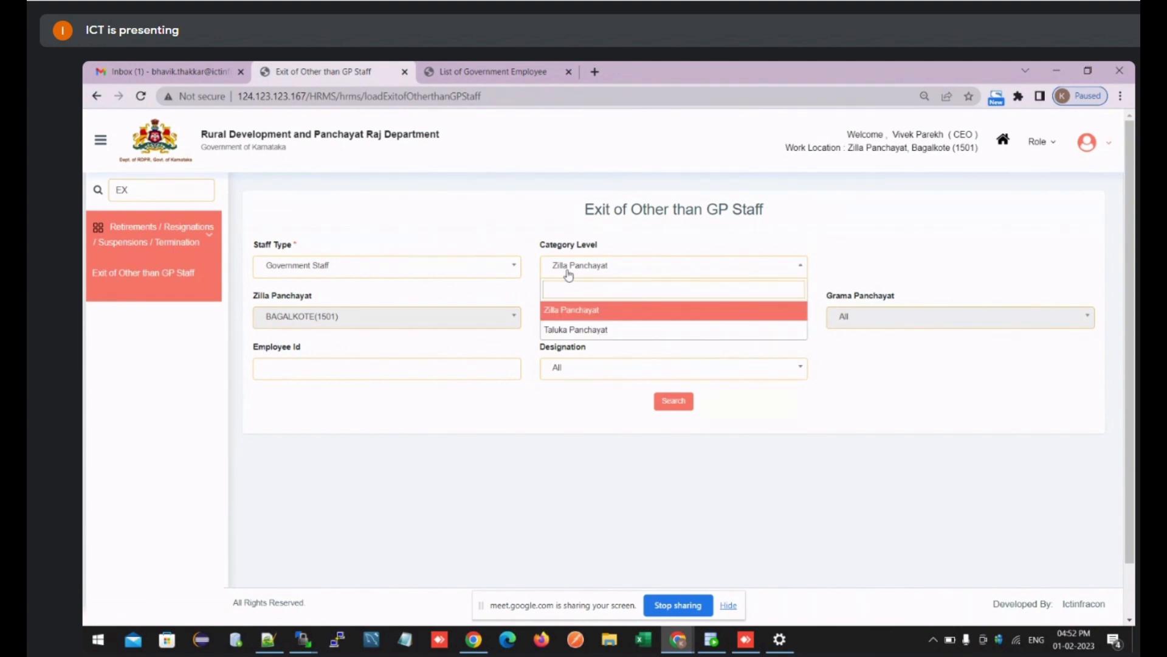
click(604, 330)
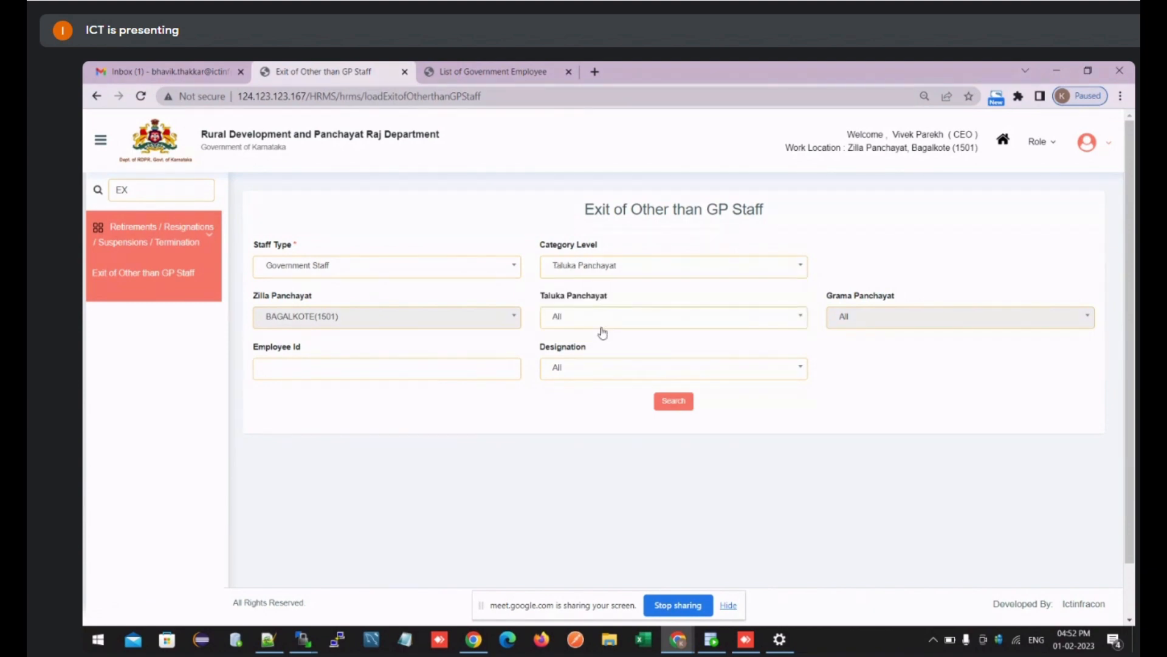
drag(540, 298, 613, 306)
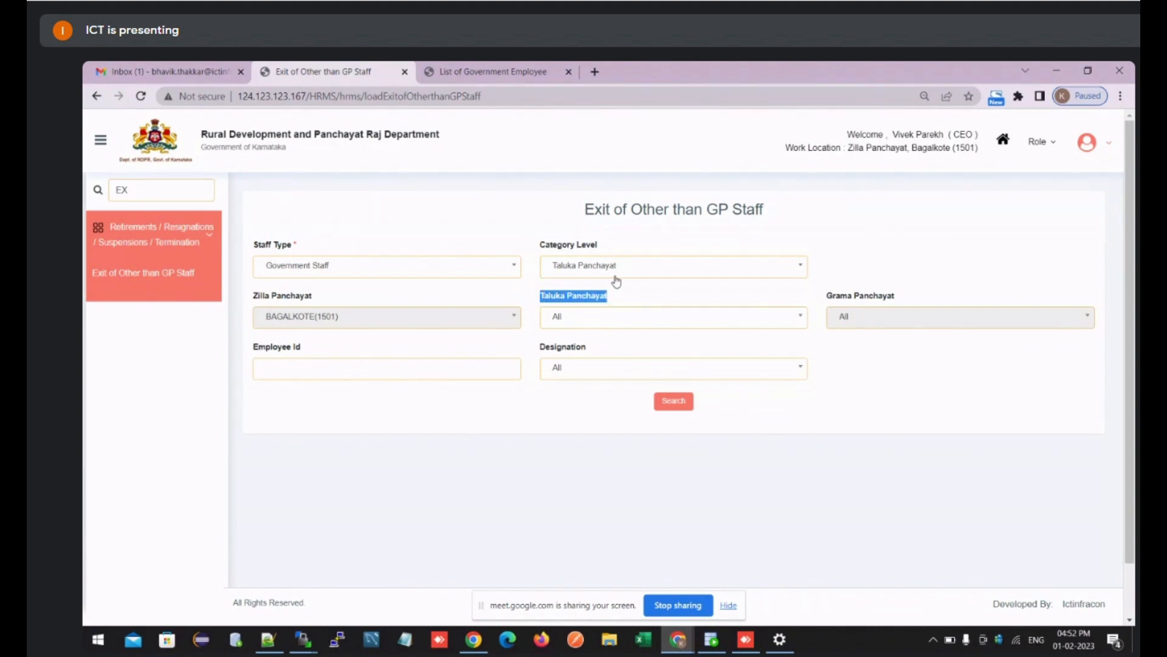
click(615, 278)
click(600, 309)
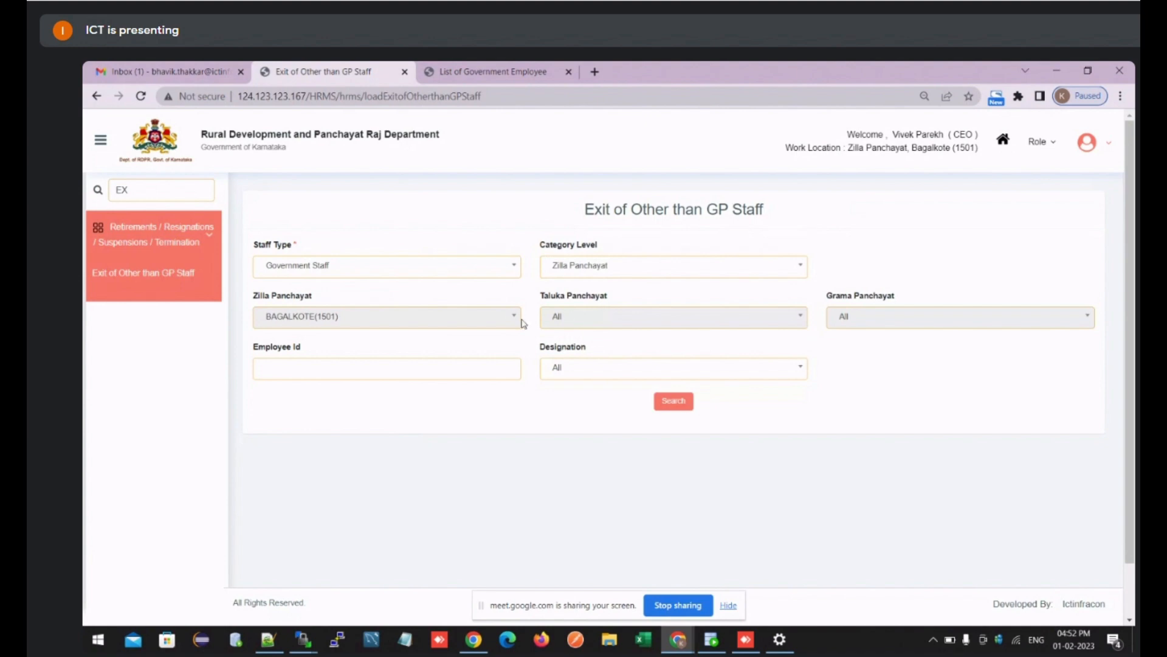
drag(250, 301, 311, 305)
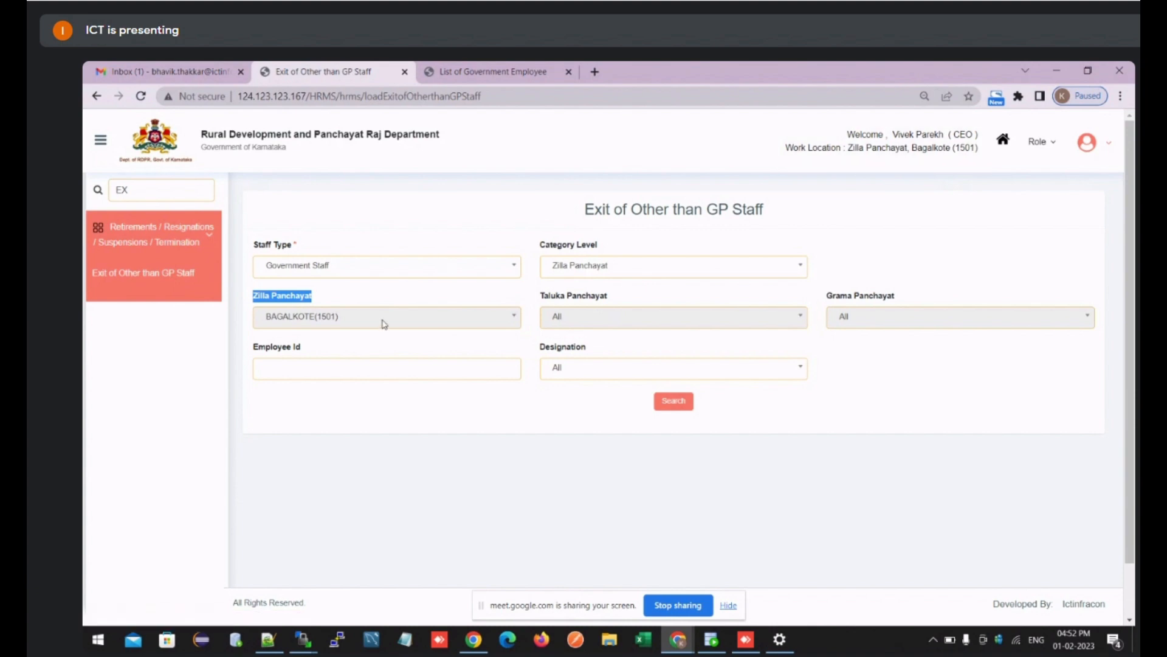
Step: Set the exit form's Category Level to Taluka Panchayat and its Taluka Panchayat to BADAMI (1501001)
click(577, 274)
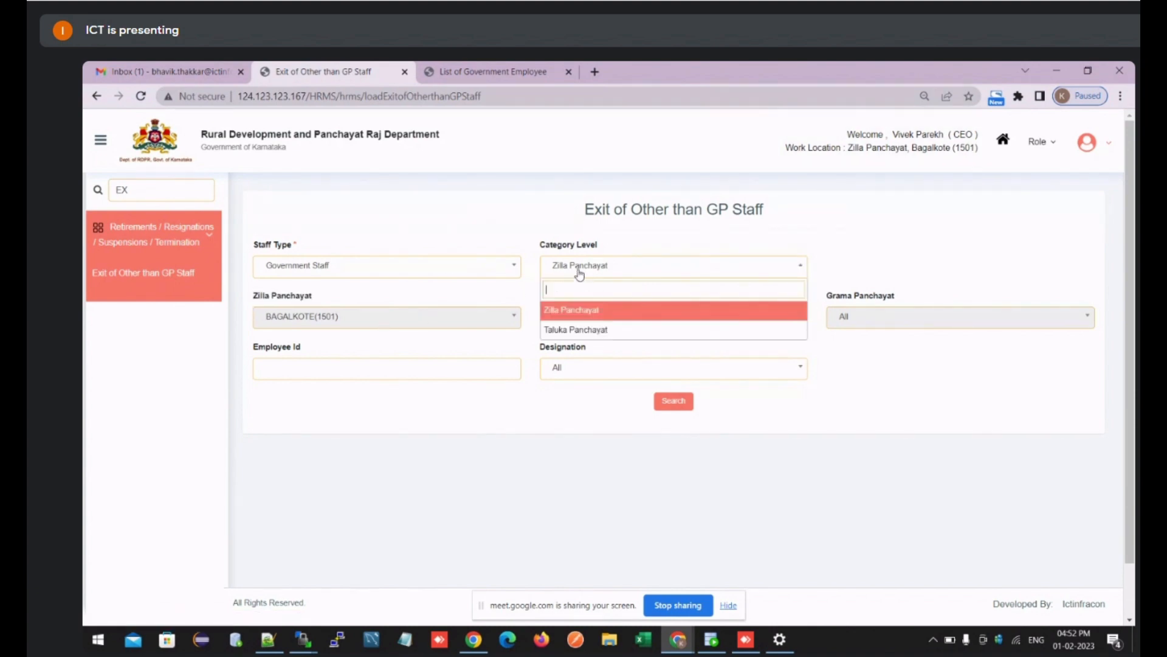
click(567, 330)
click(587, 322)
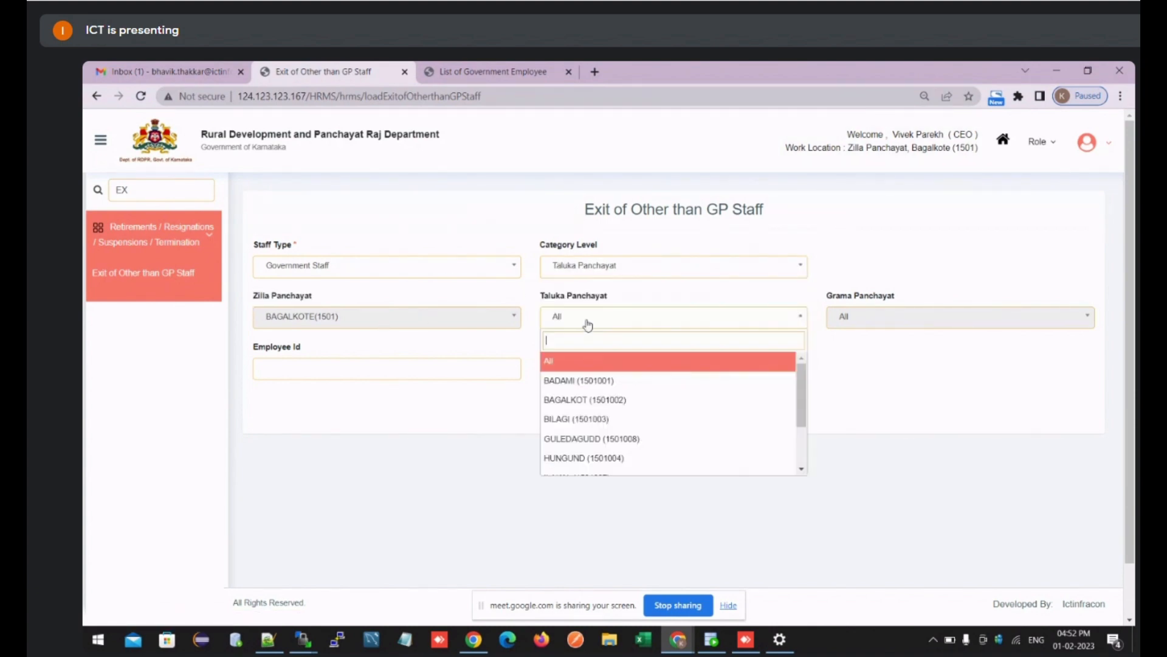
click(583, 383)
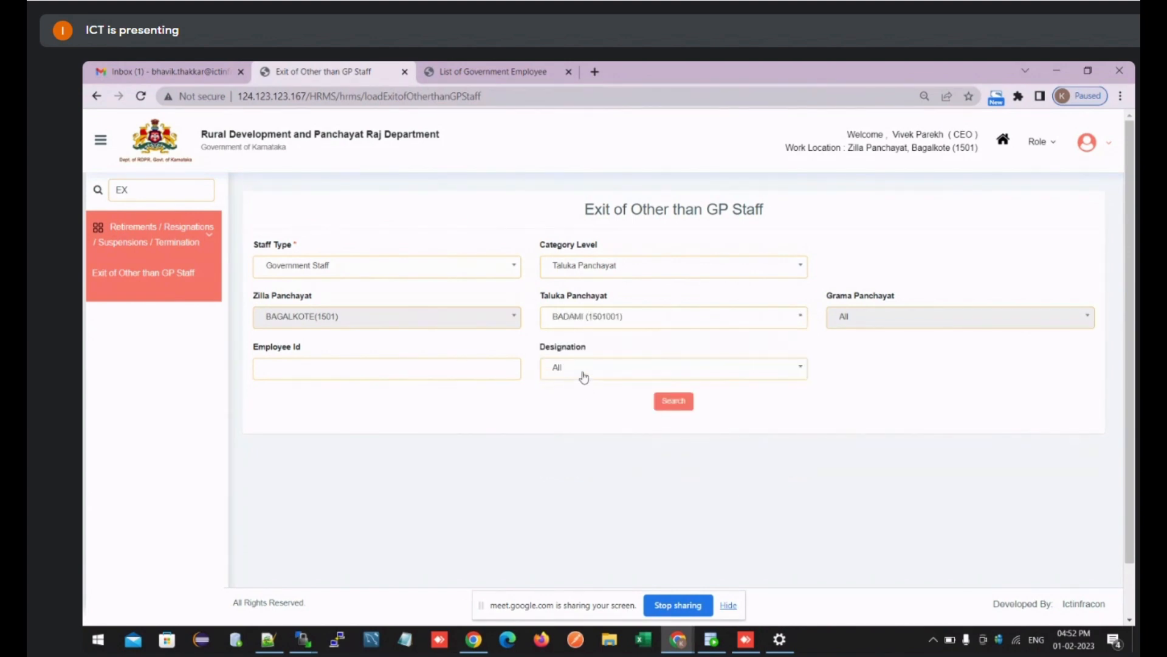
Step: Search for exit-form staff with the Executive Officer designation and highlight the Taluka Panchayat label
click(581, 372)
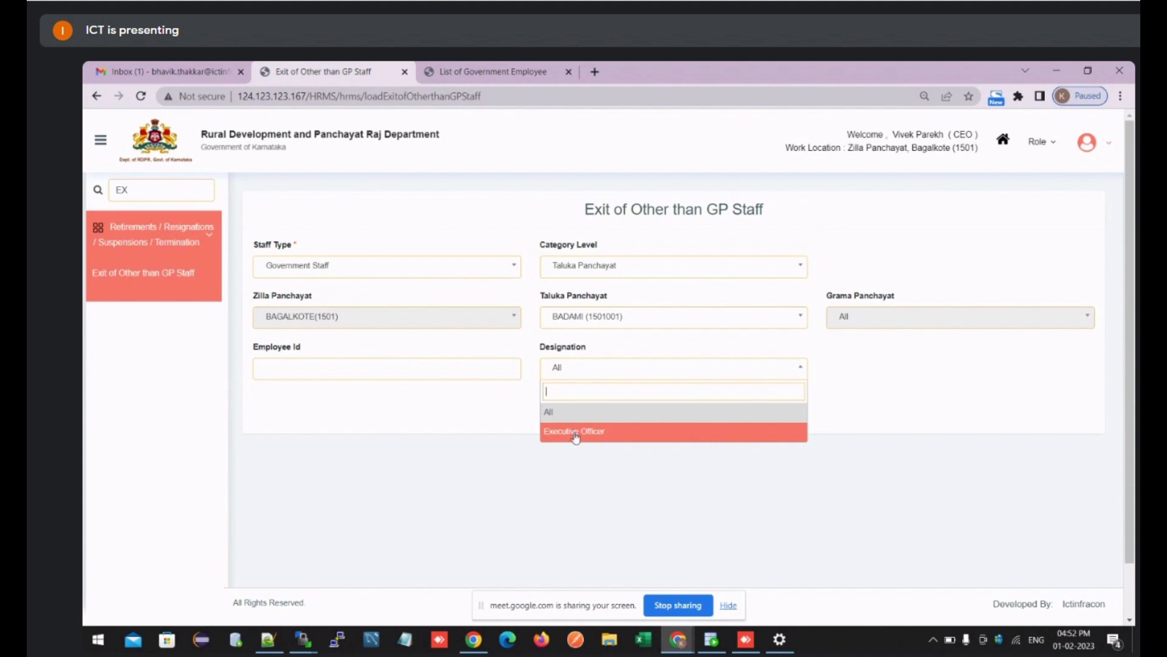
click(581, 436)
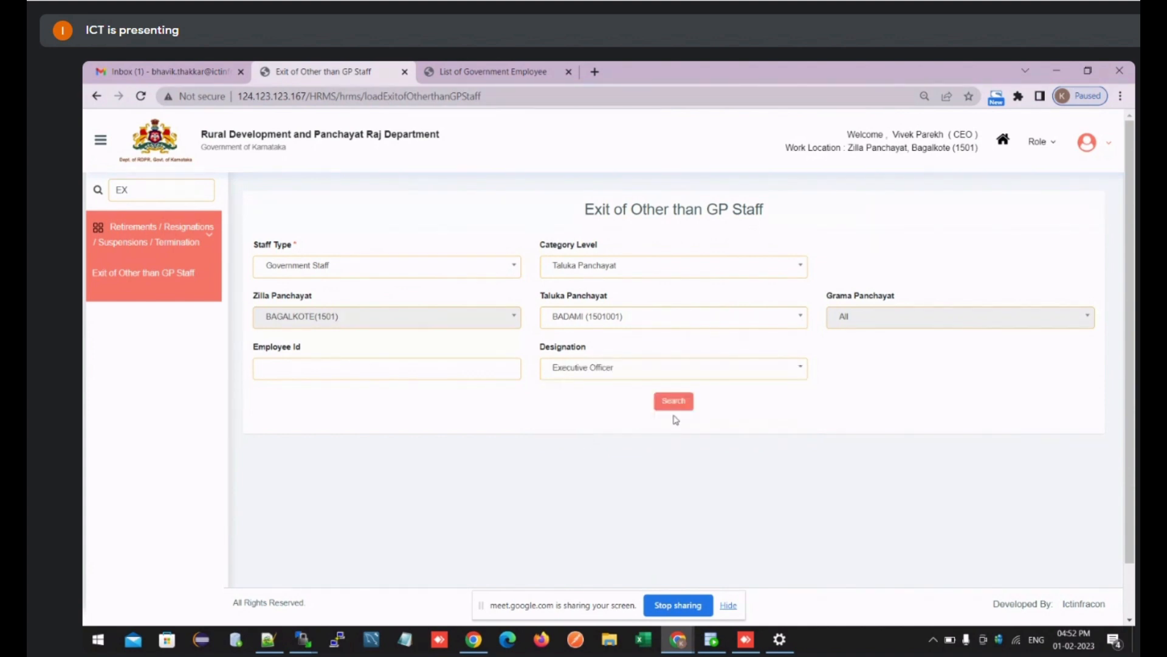
click(673, 401)
scroll(646, 420, down, 1)
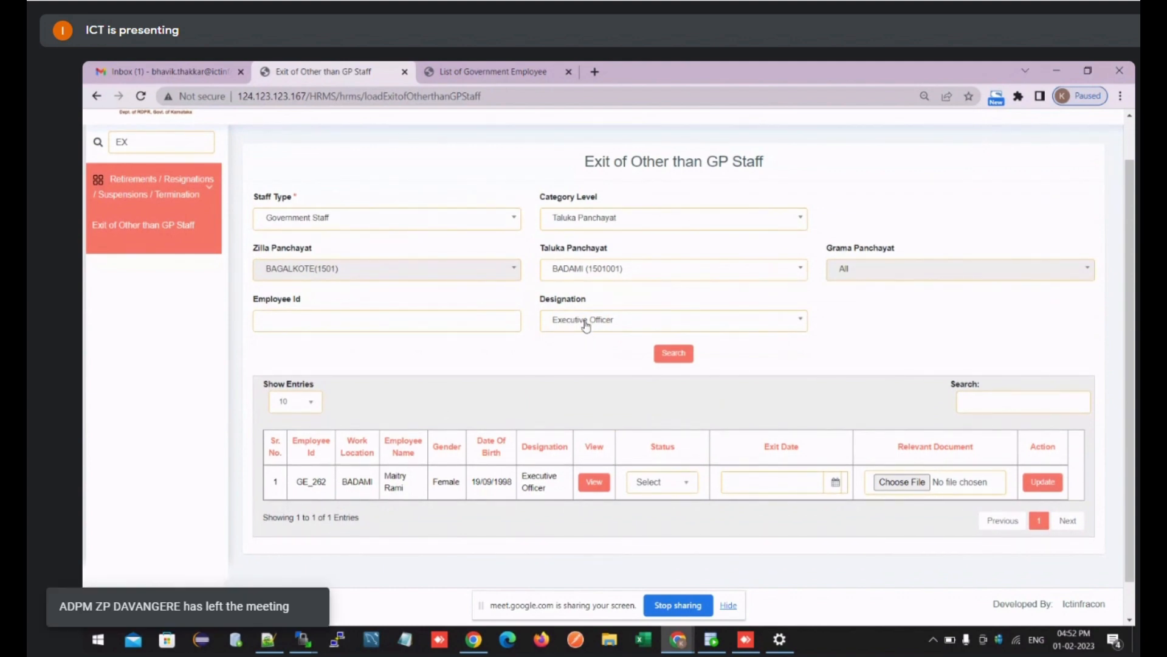
drag(540, 248, 614, 258)
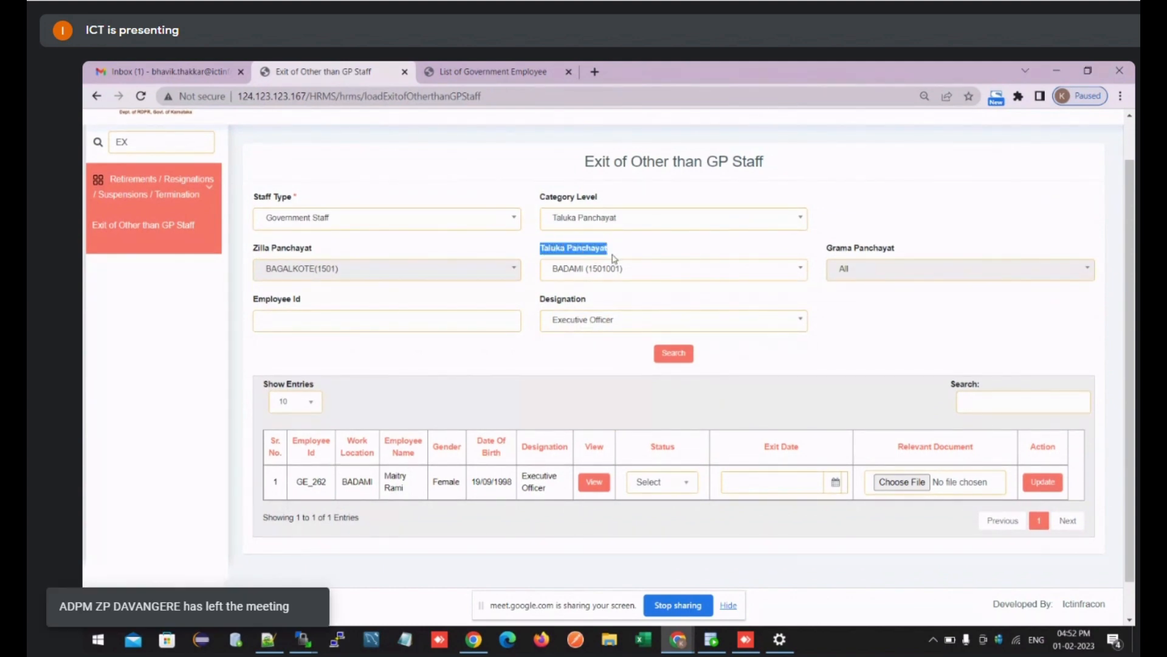
click(489, 533)
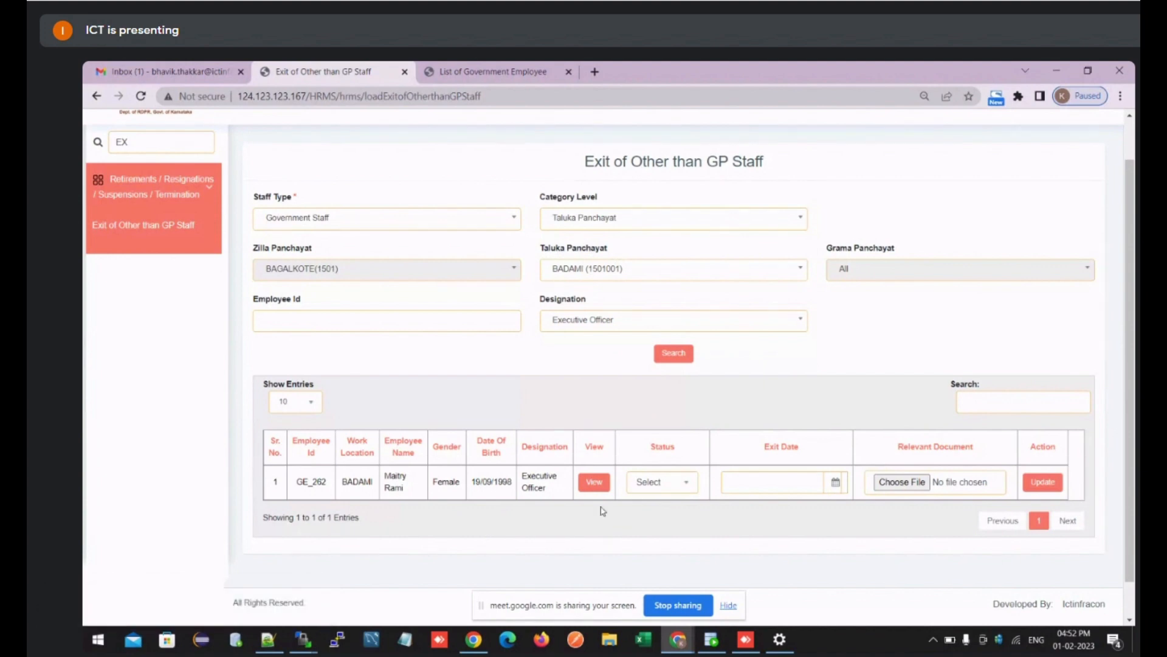
Step: Review the exit status options, set the listed employee's Status to Relieved and deny the participant asking to join the call
click(667, 485)
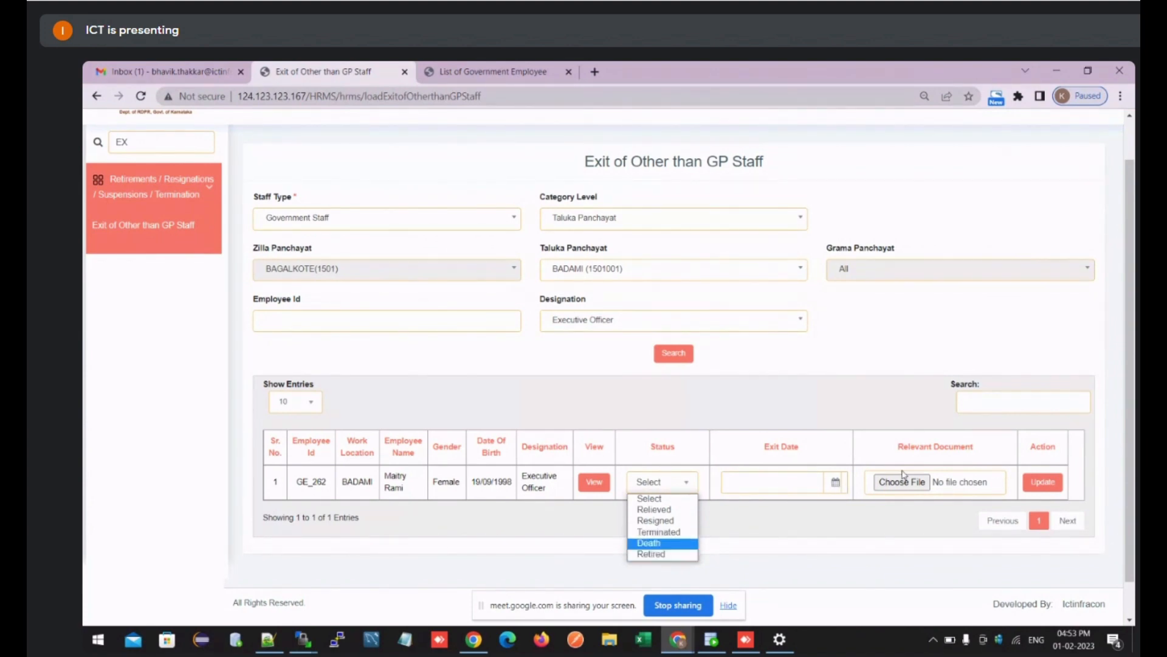
click(879, 524)
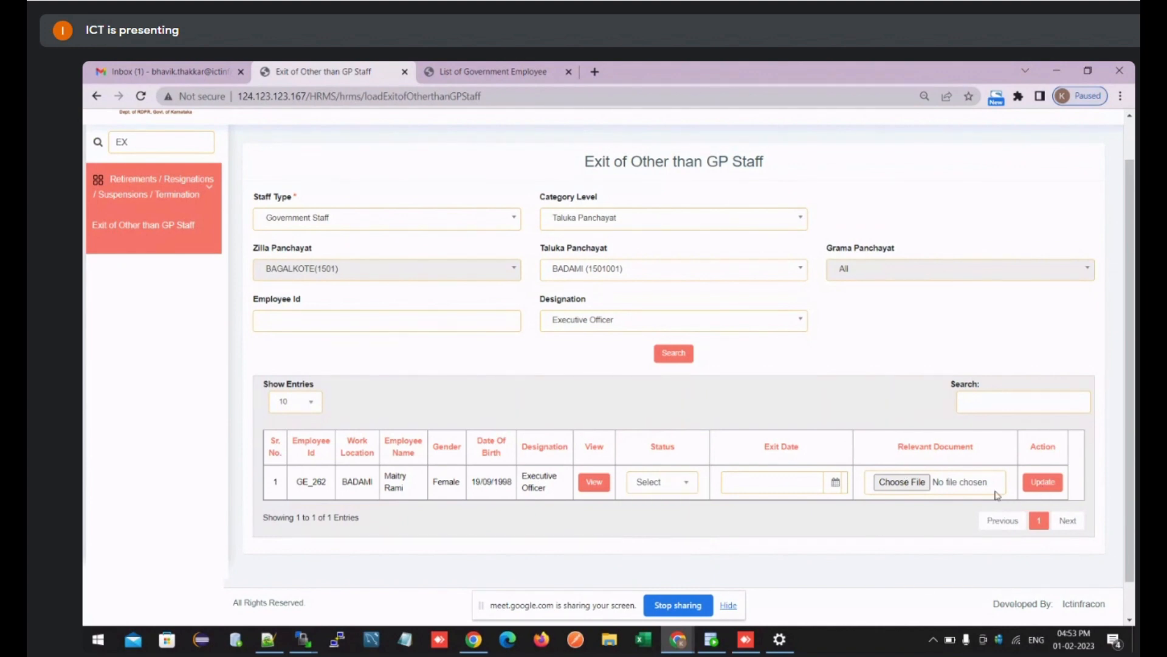
click(675, 487)
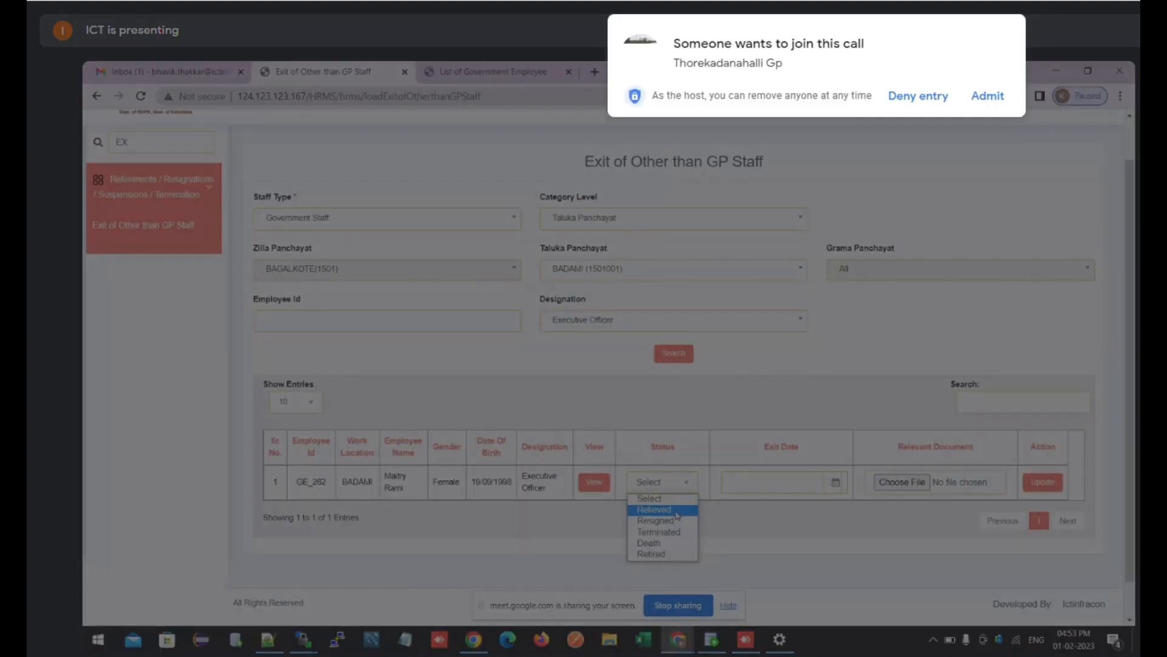
click(675, 510)
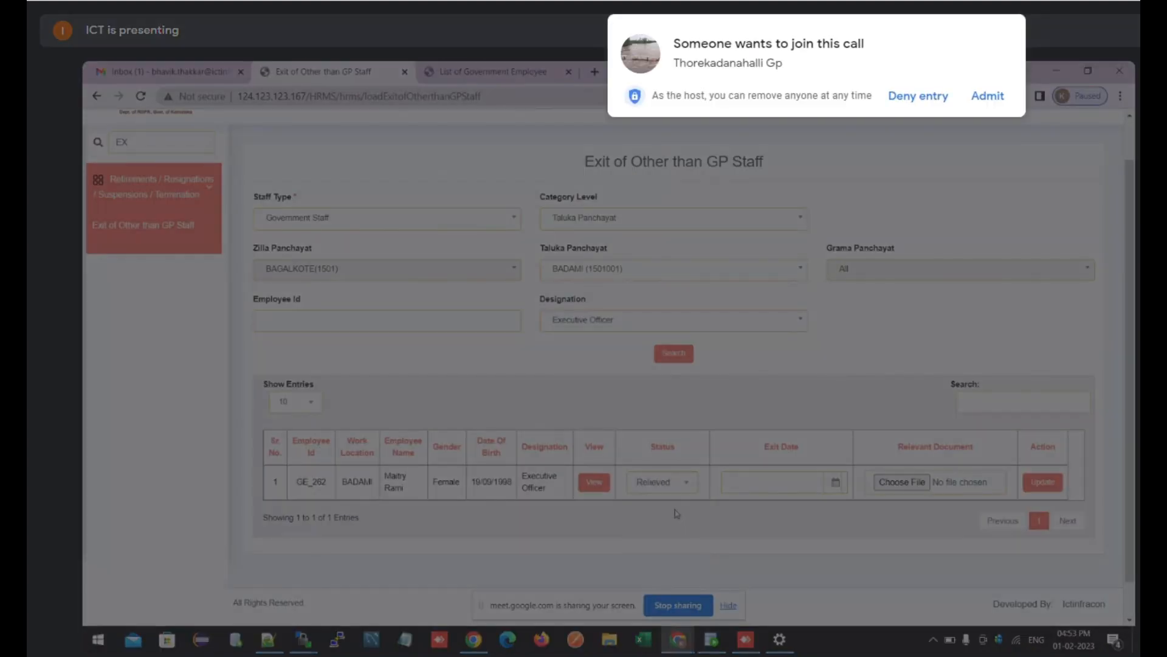
click(912, 96)
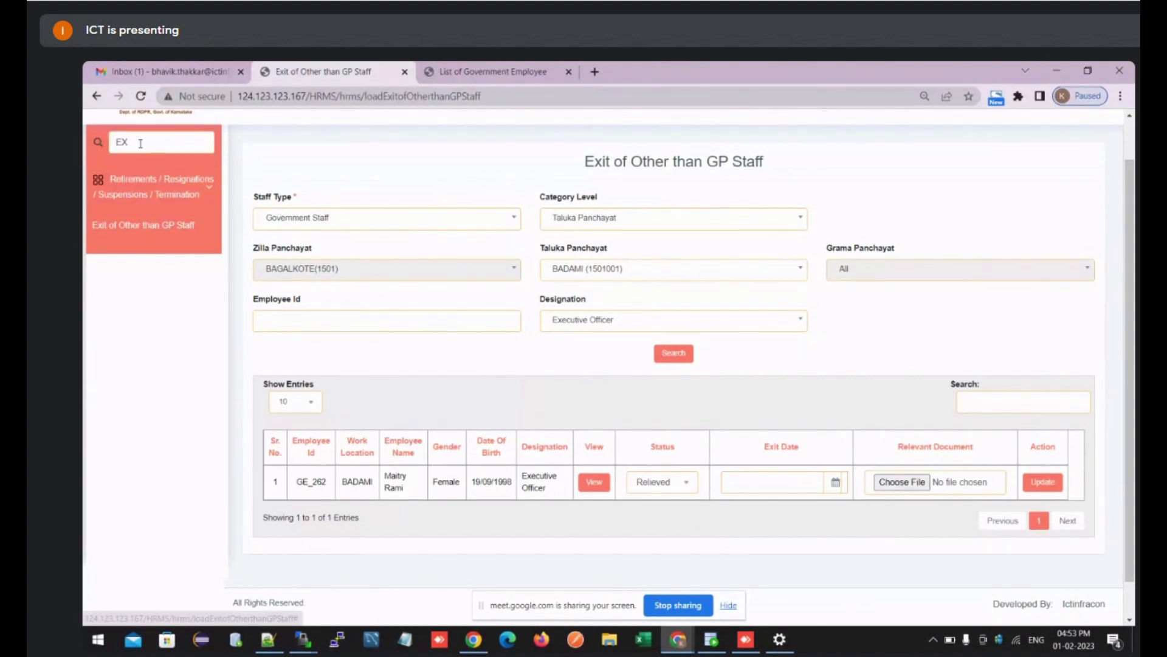
Step: Filter the functions by JOIN and open Joining of Transferred Employee
key(BackSpace)
key(BackSpace)
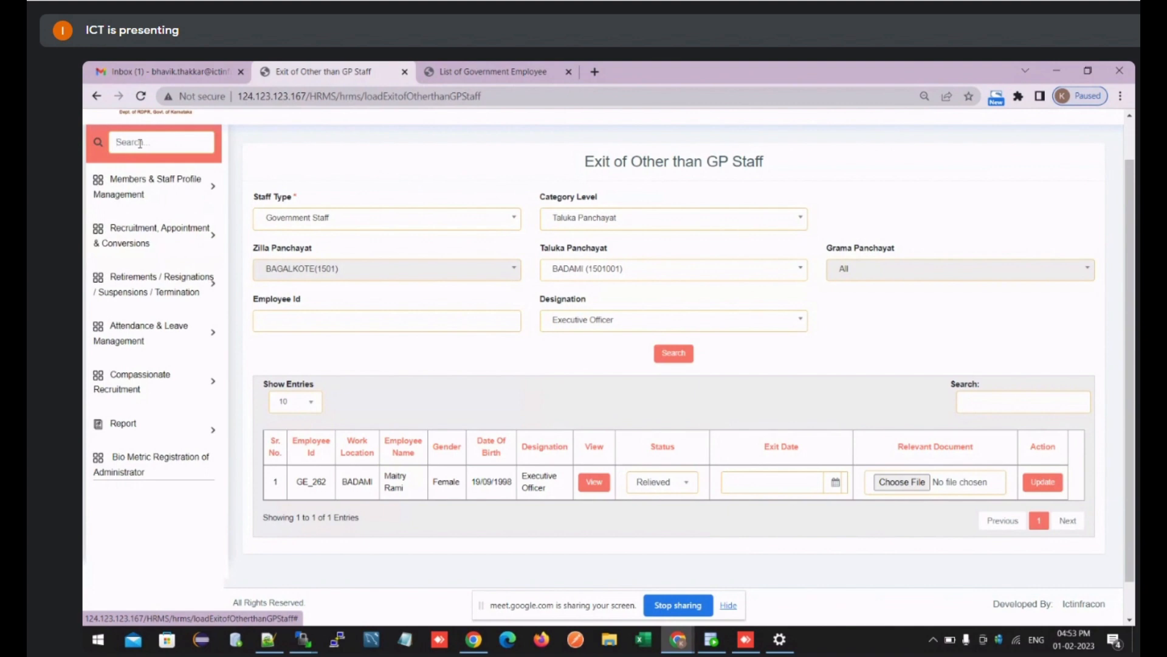
text(JOI)
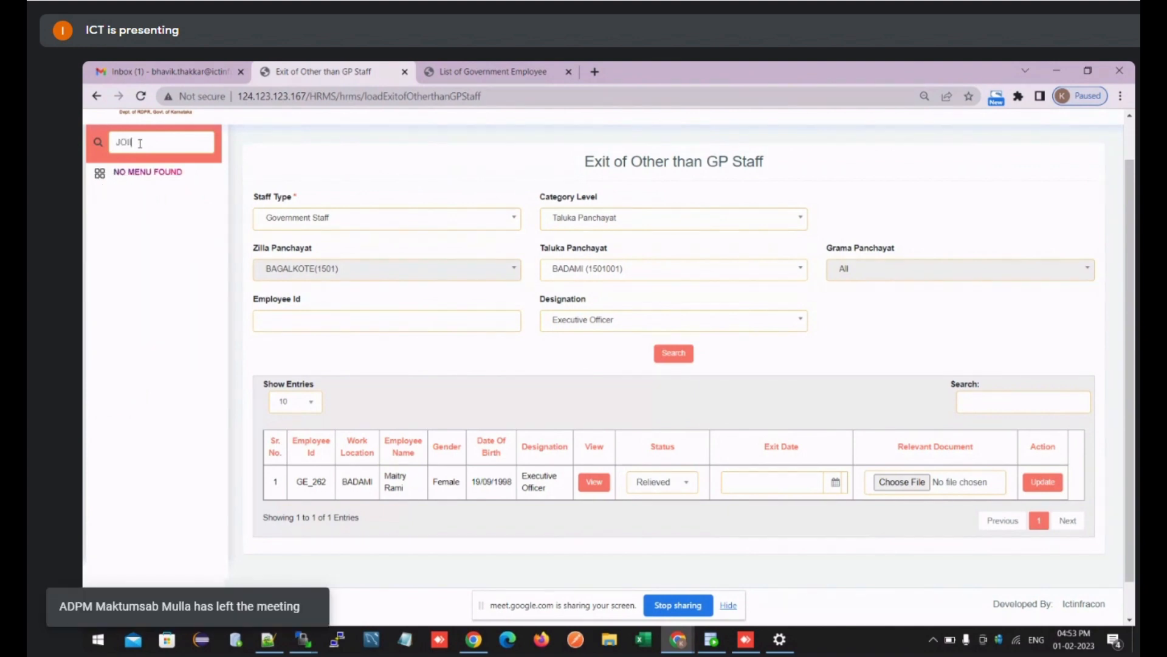
key(BackSpace)
text(IN)
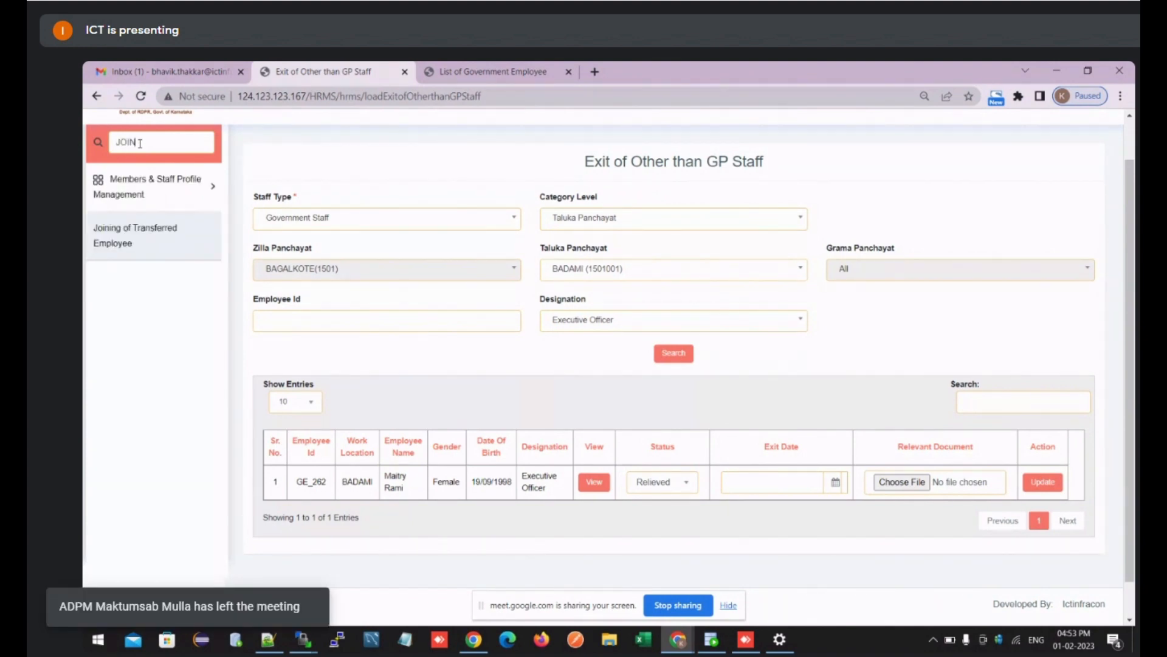
click(160, 247)
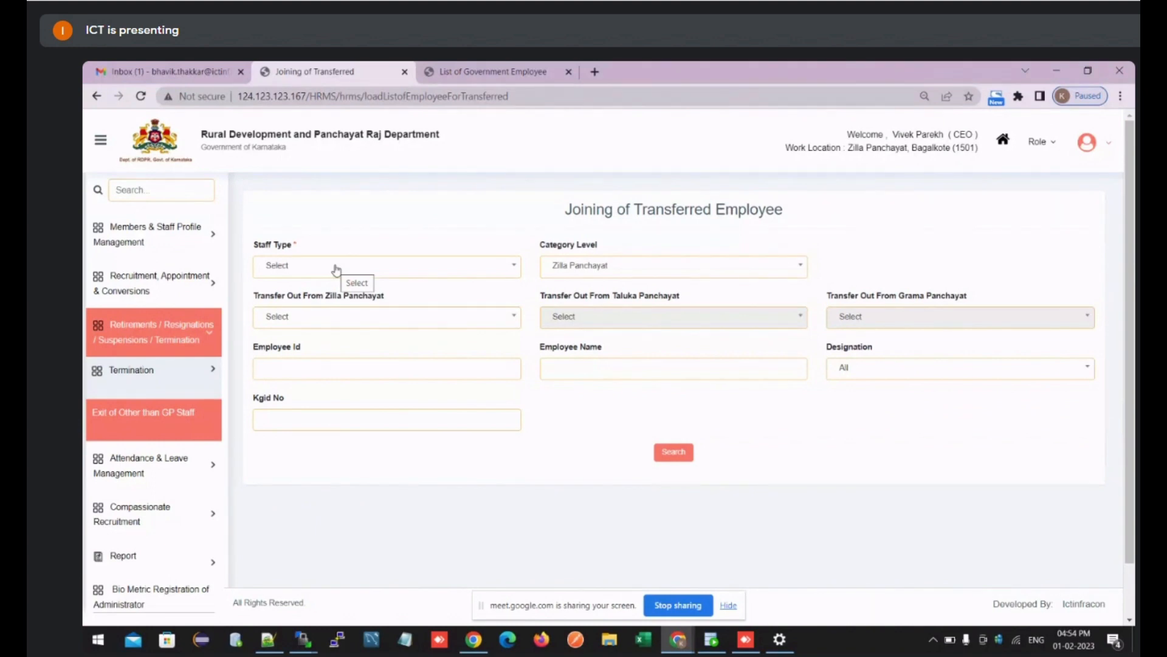
Step: Set the joining form's Staff Type to Government Staff and Category Level to Taluka Panchayat, highlighting the Transfer Out From Zilla Panchayat label
click(336, 267)
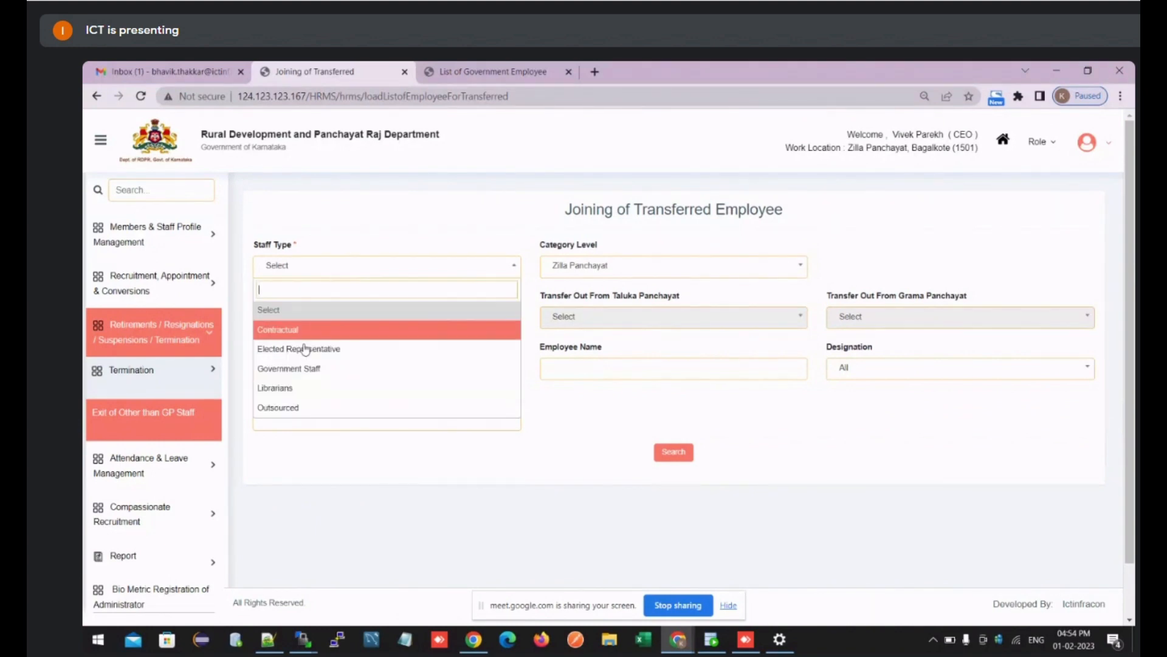
click(296, 371)
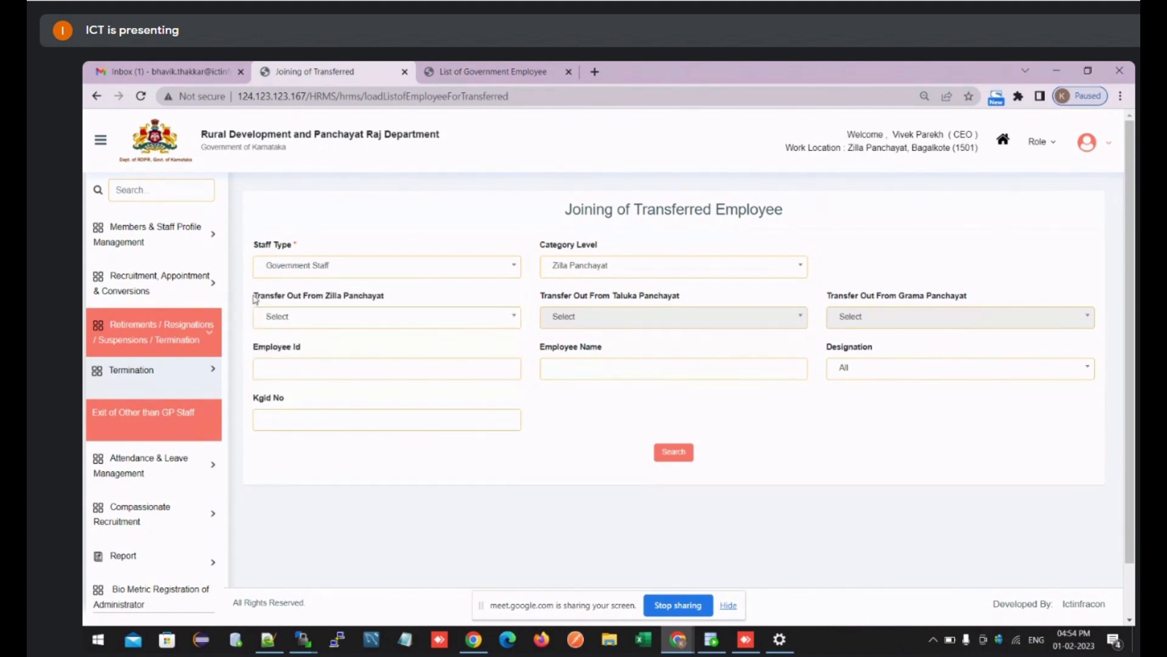
mouse_move(253, 296)
mouse_down()
mouse_move(368, 305)
mouse_move(253, 296)
mouse_up()
click(414, 304)
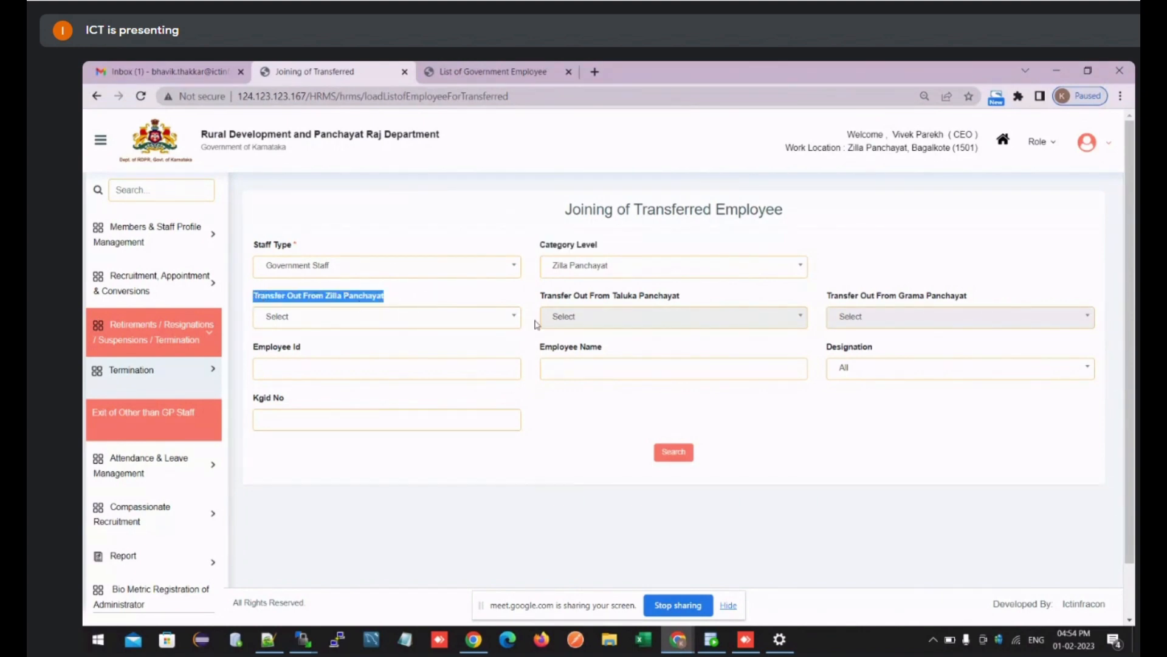
drag(535, 306, 598, 315)
click(634, 275)
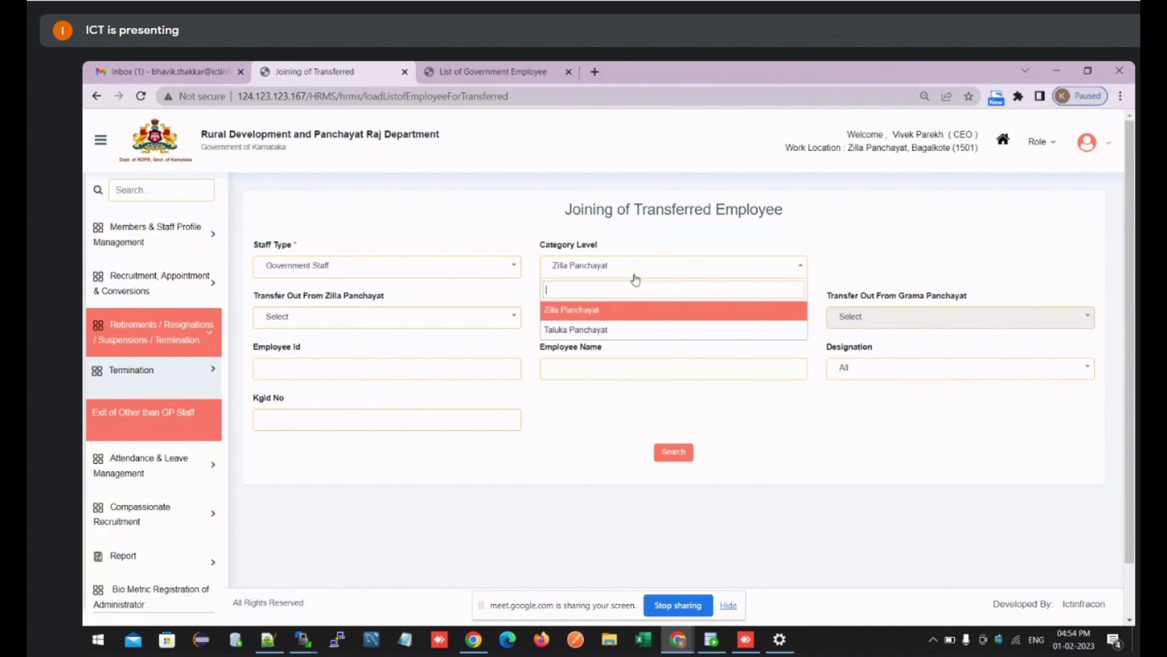
click(600, 328)
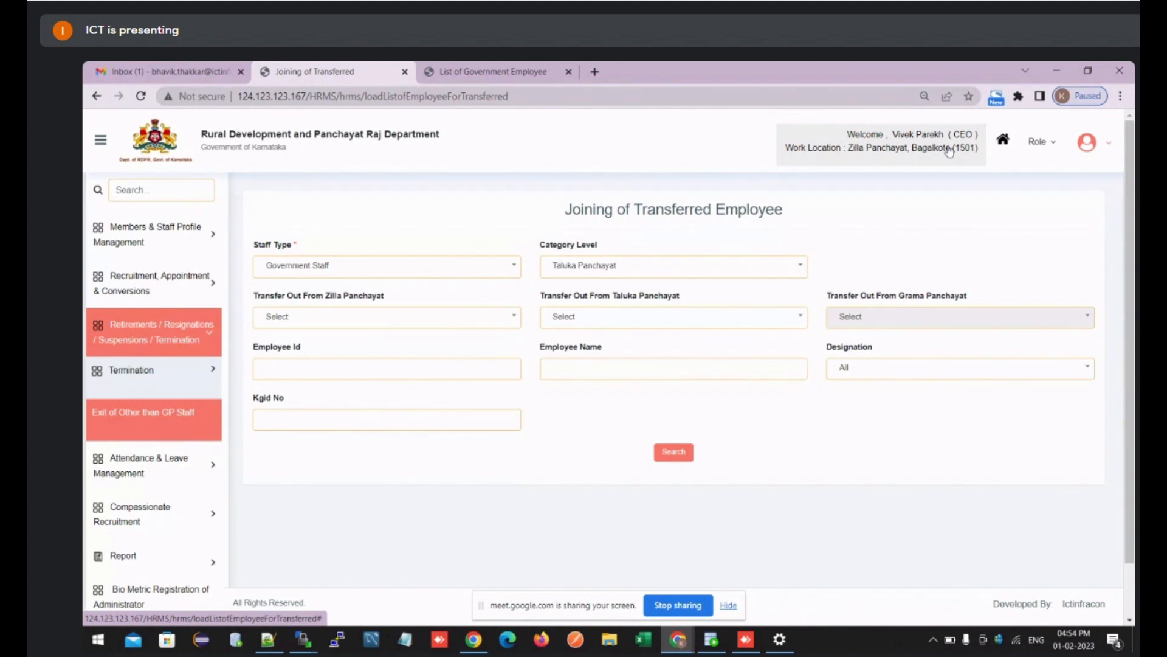
Step: Search for employees transferred out from Zilla Panchayat BENGALURU (1502) and Taluka Panchayat ANEKAL (1502001)
click(337, 319)
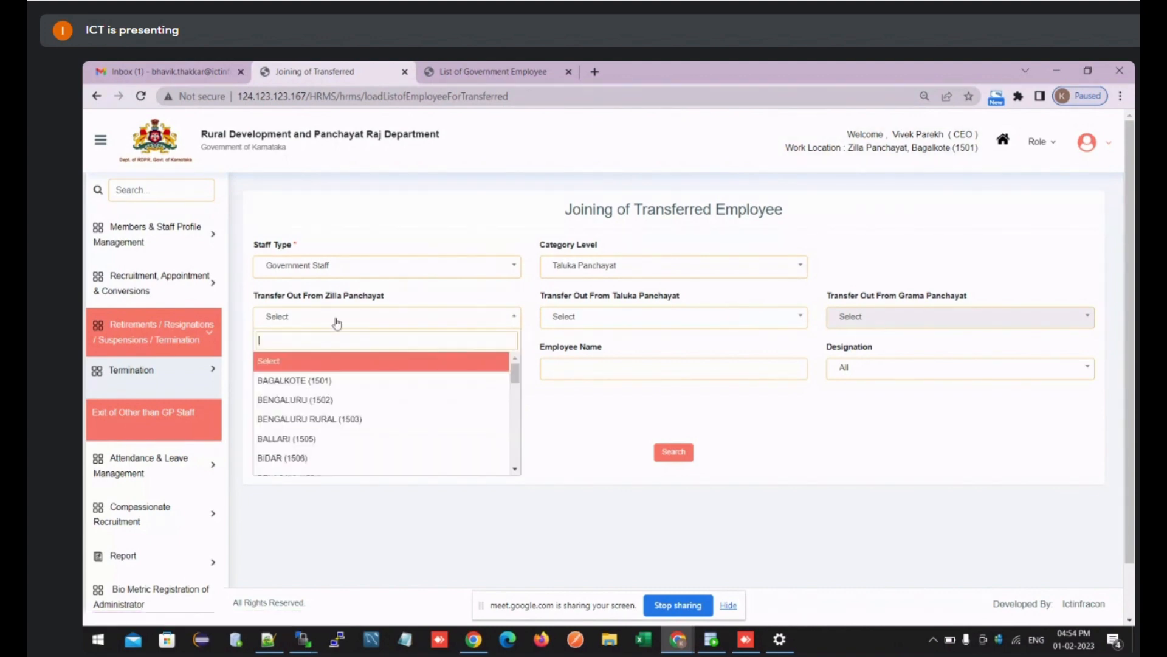
click(308, 405)
click(580, 319)
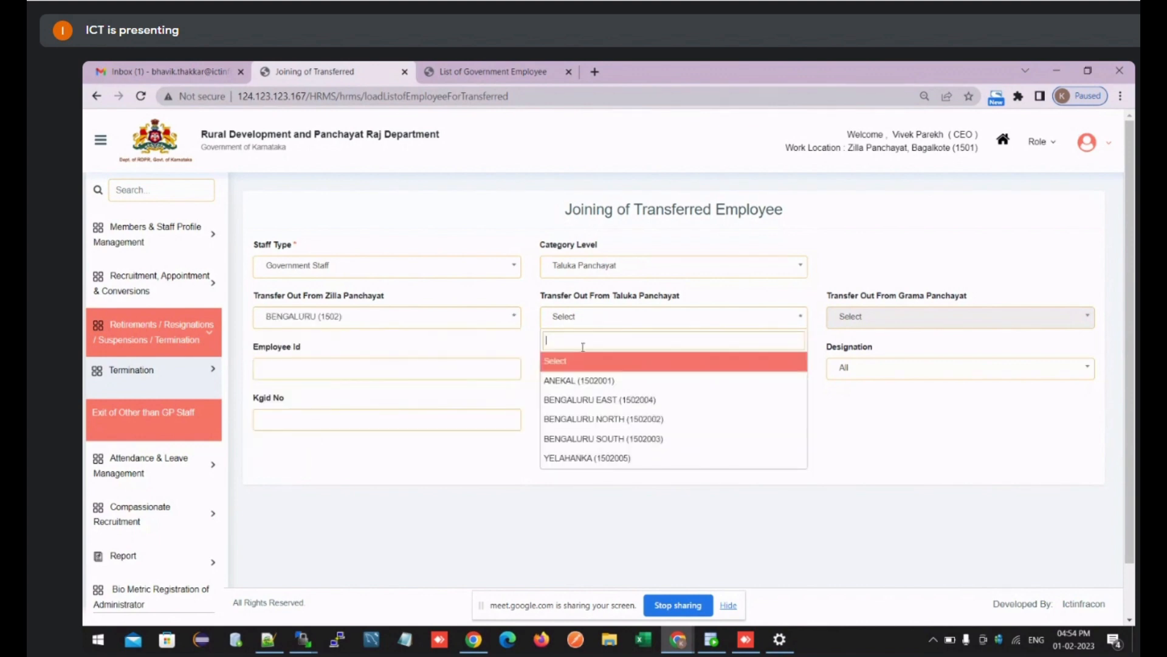
click(583, 383)
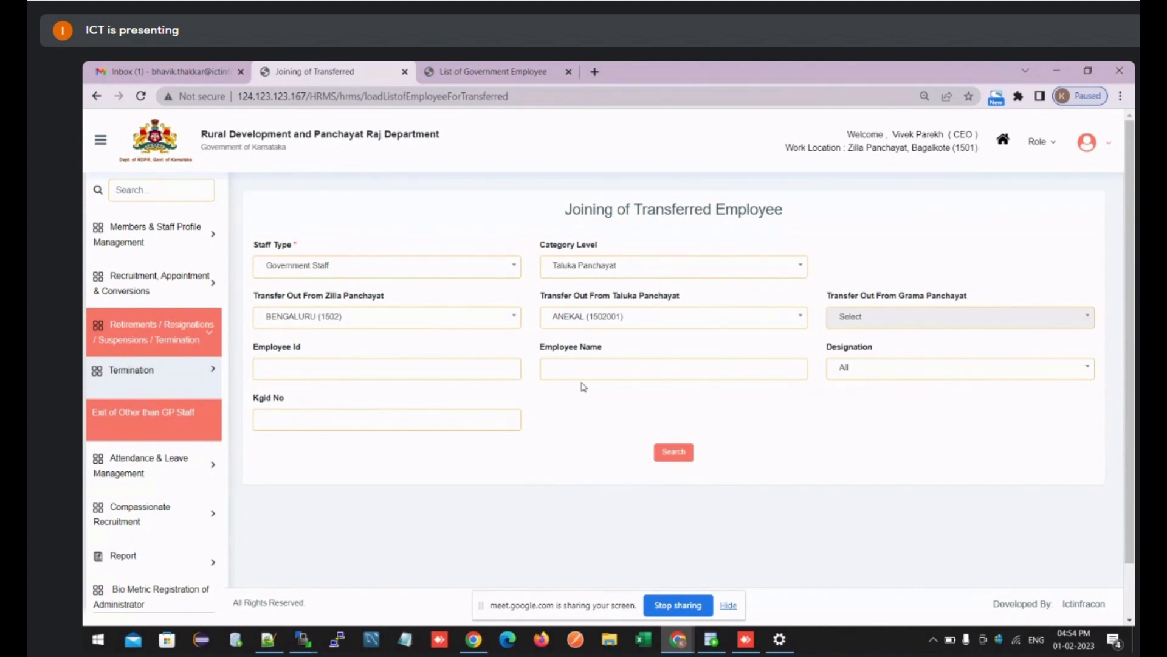
click(673, 450)
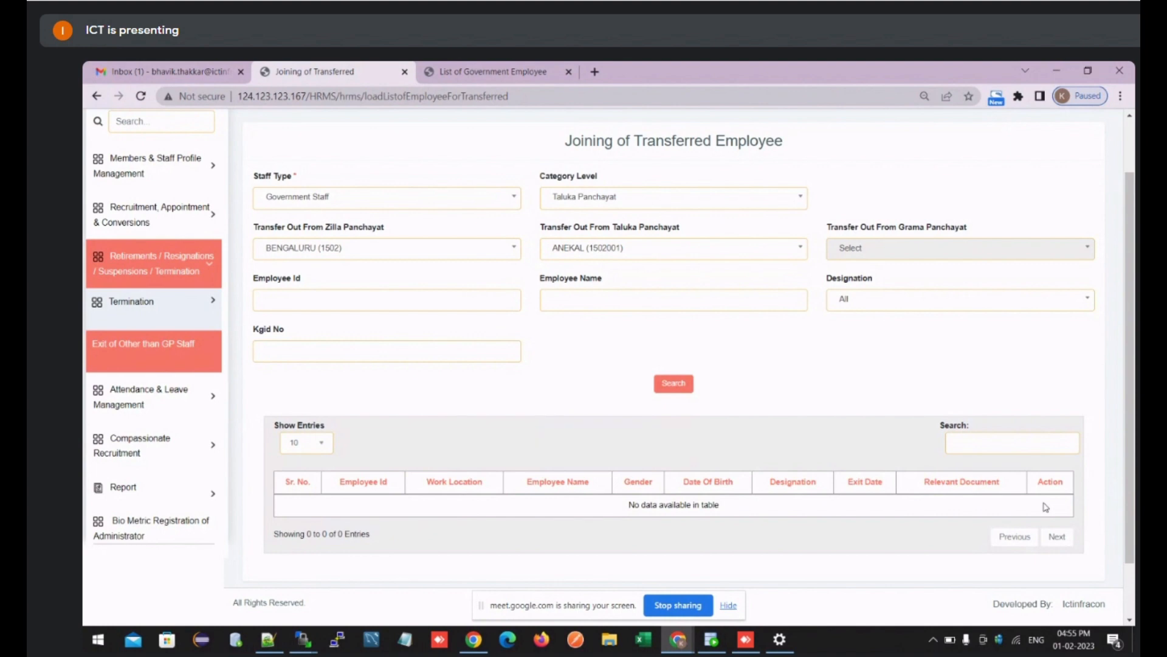
Step: Change Transfer Out From Zilla Panchayat to BAGALKOTE (1501) and search with Taluka Panchayat BADAMI (1501001)
scroll(1045, 506, up, 1)
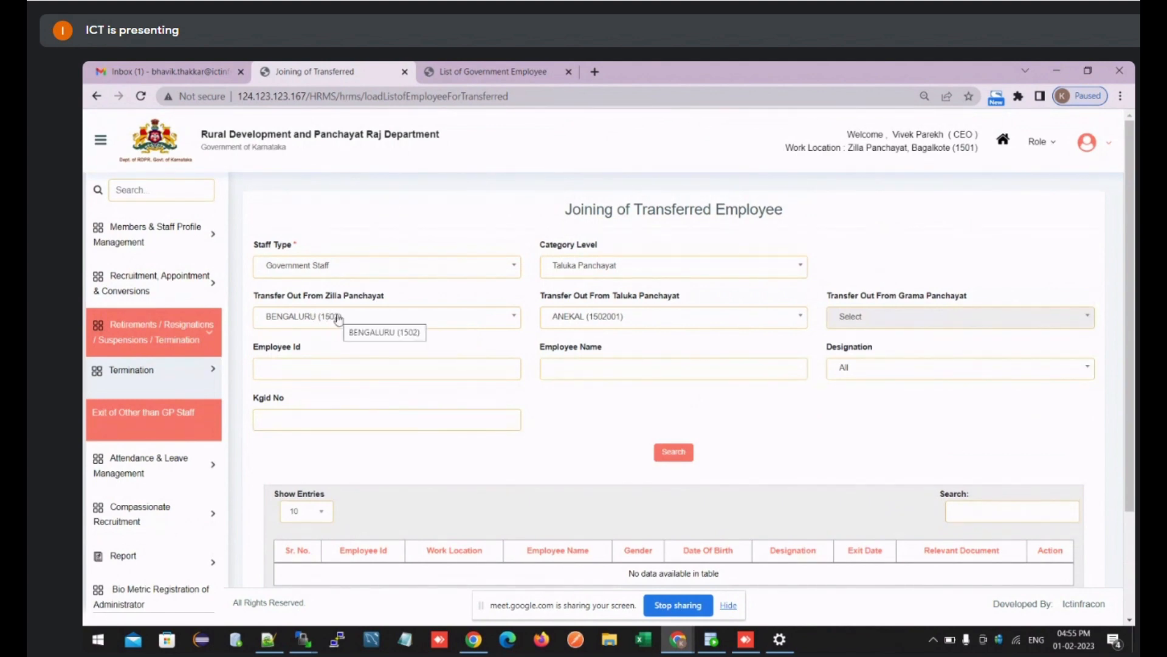
click(595, 321)
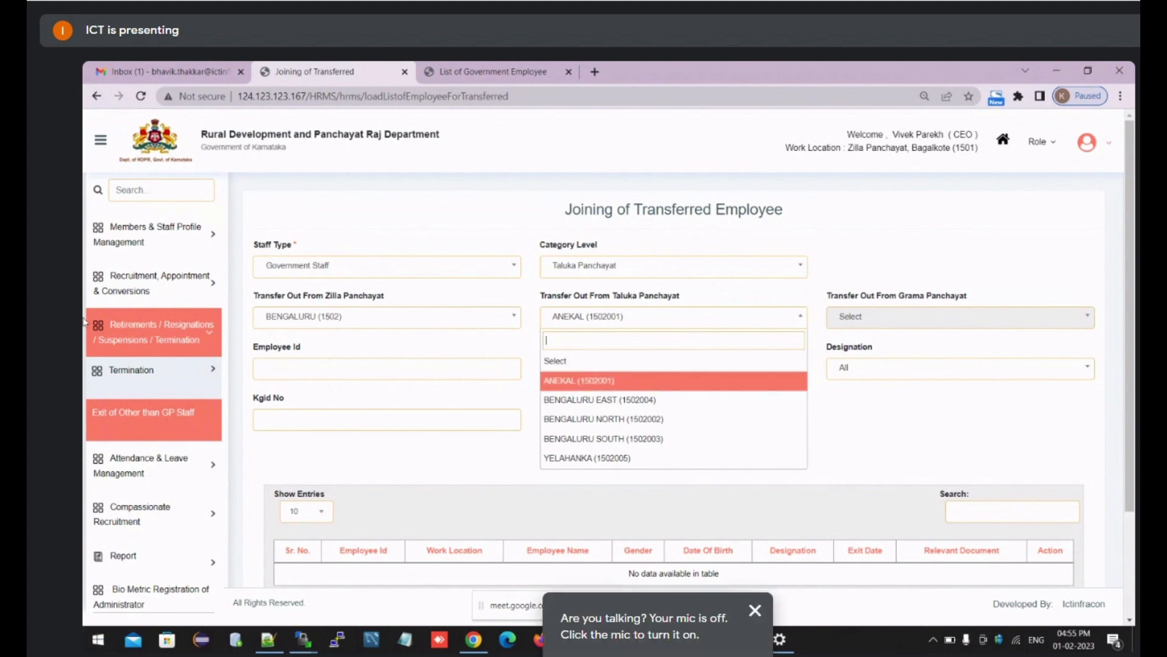
scroll(387, 480, down, 1)
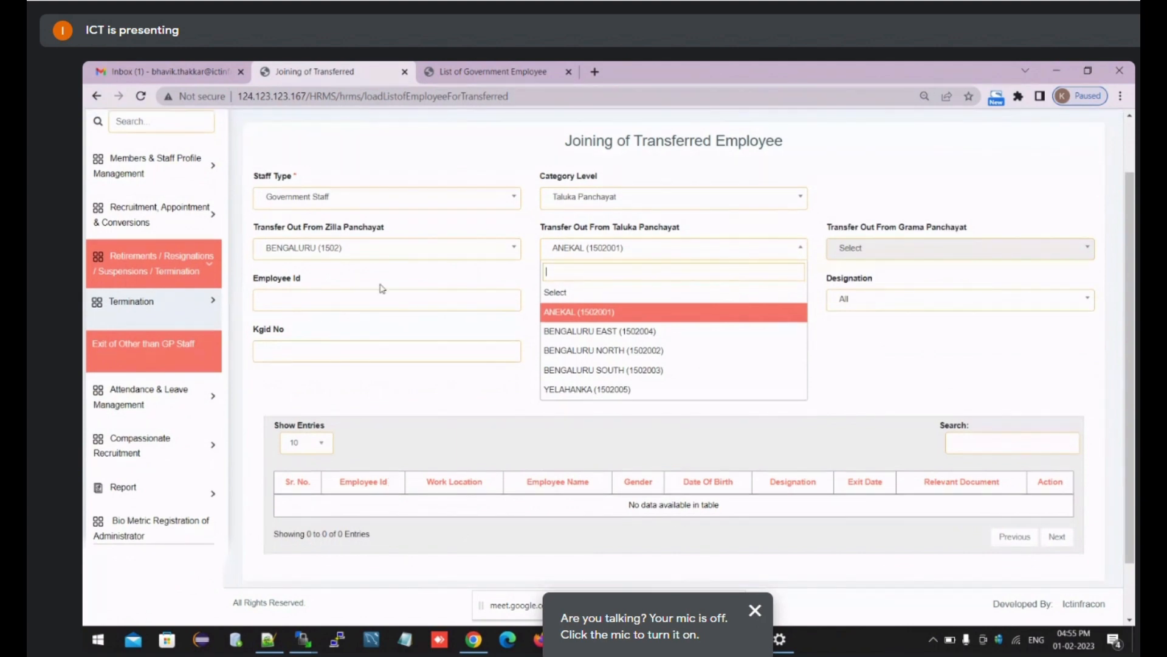
click(384, 255)
click(365, 313)
click(592, 248)
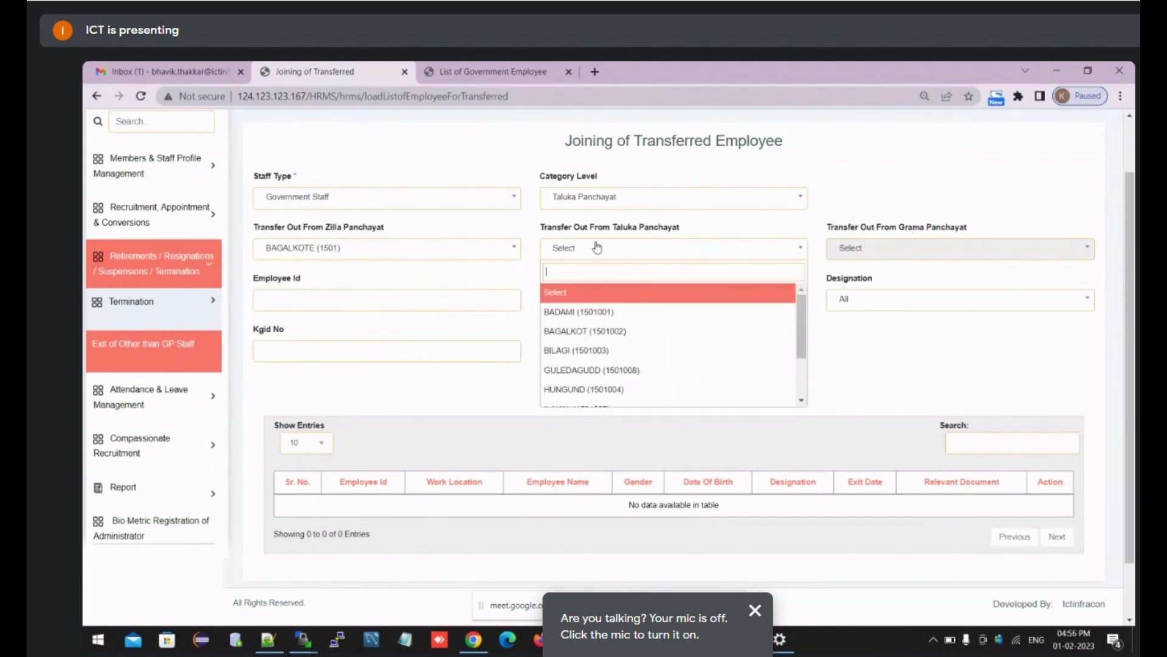
click(625, 315)
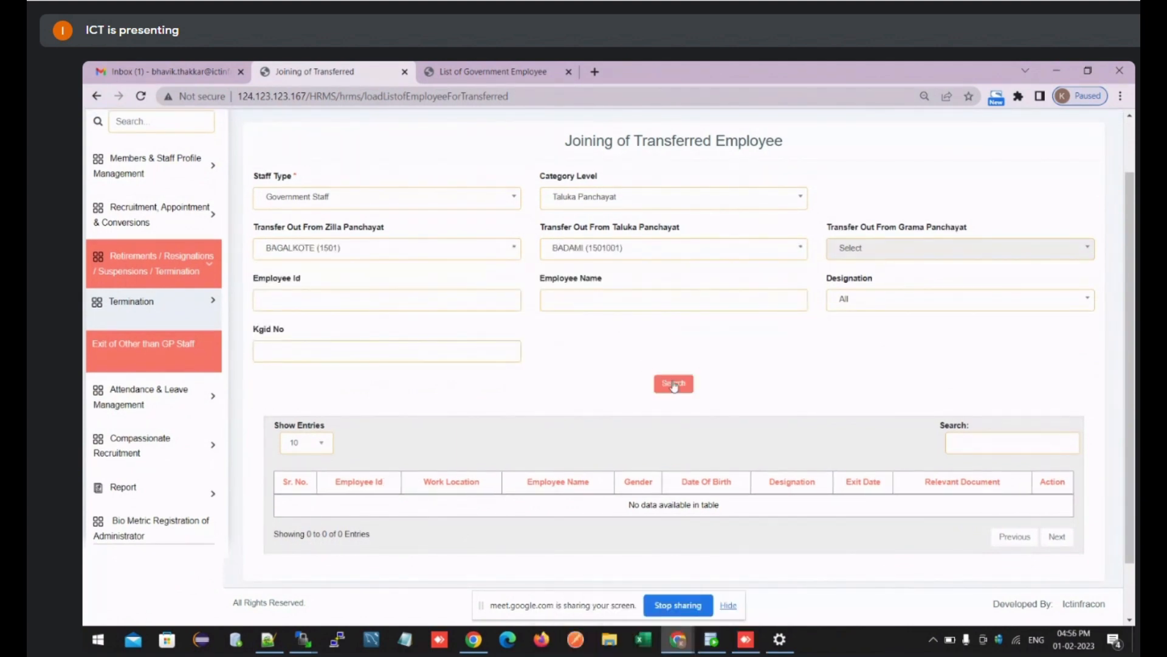
Step: Search for employees transferred out from Taluka Panchayat BAGALKOT (1501002) and deny the participant asking to join the call
click(633, 253)
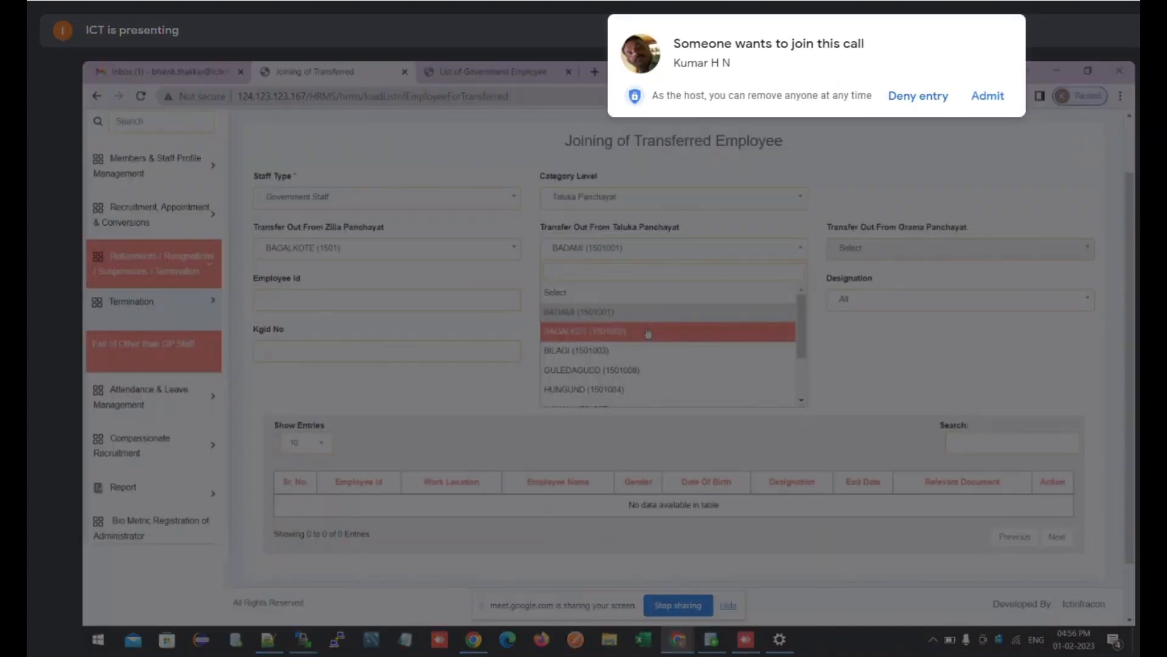
click(648, 333)
click(675, 384)
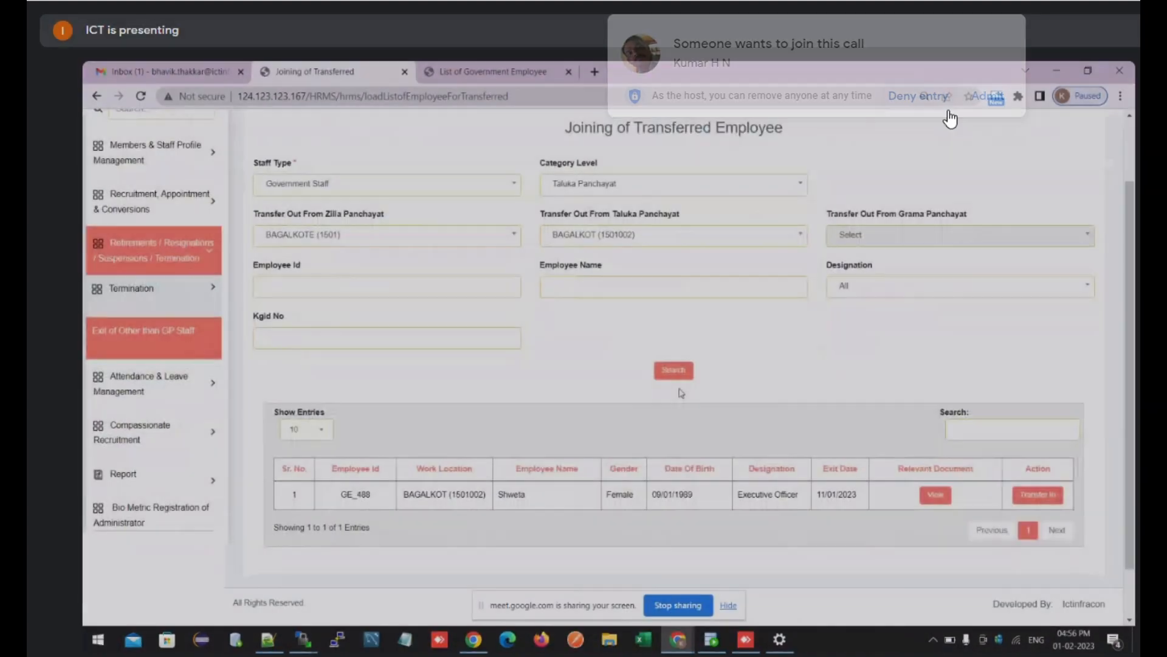
click(944, 109)
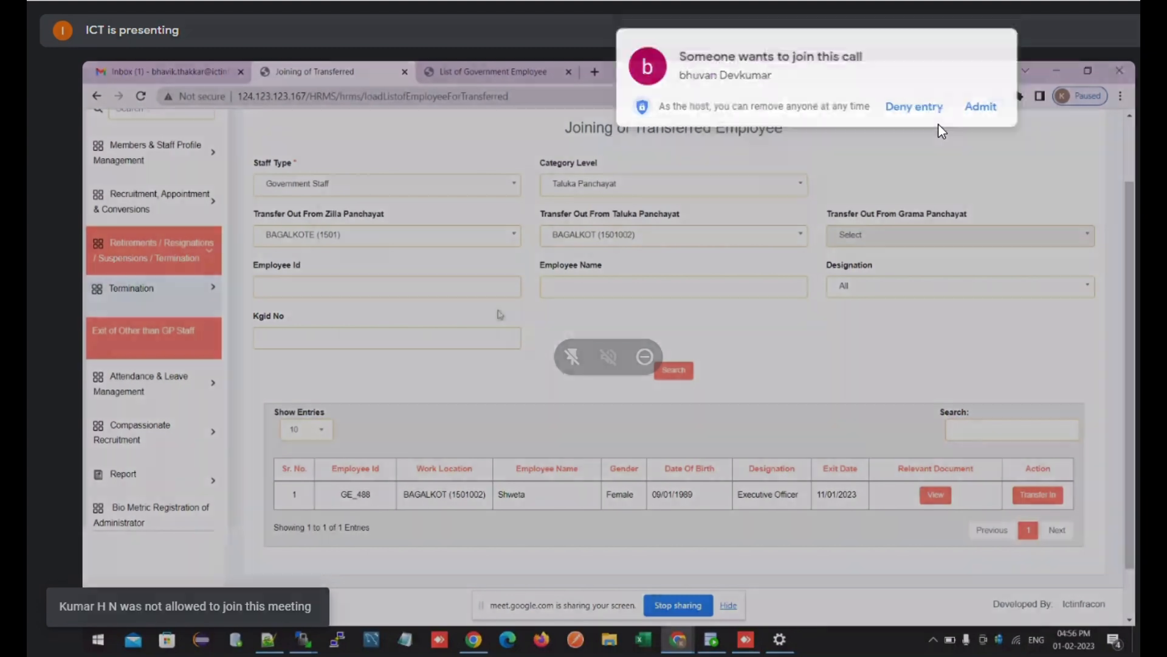
scroll(942, 131, up, 3)
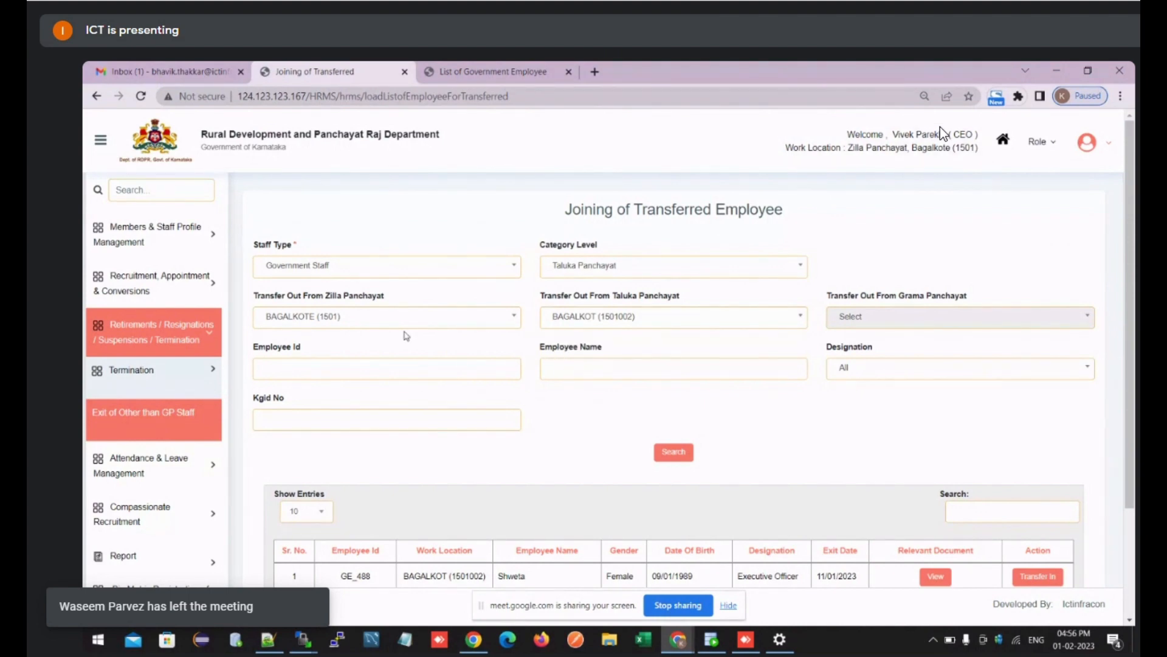
Step: Open the transfer-in registration form for the Executive Officer transferred out from BAGALKOT (1501002)
scroll(940, 127, down, 2)
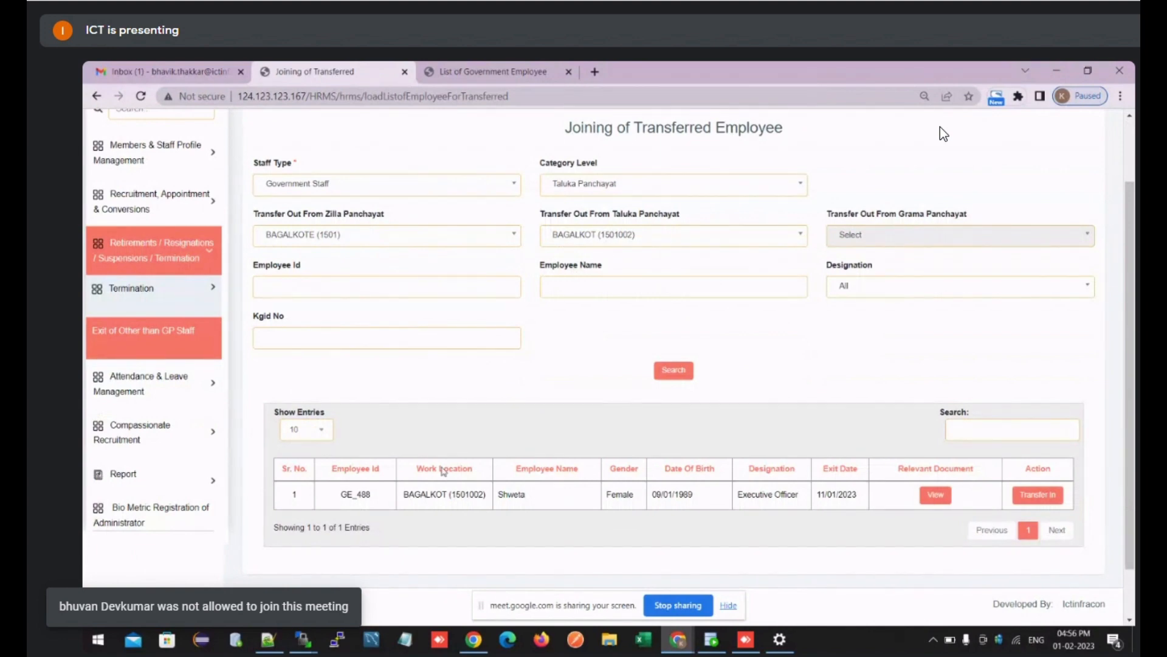
double_click(439, 493)
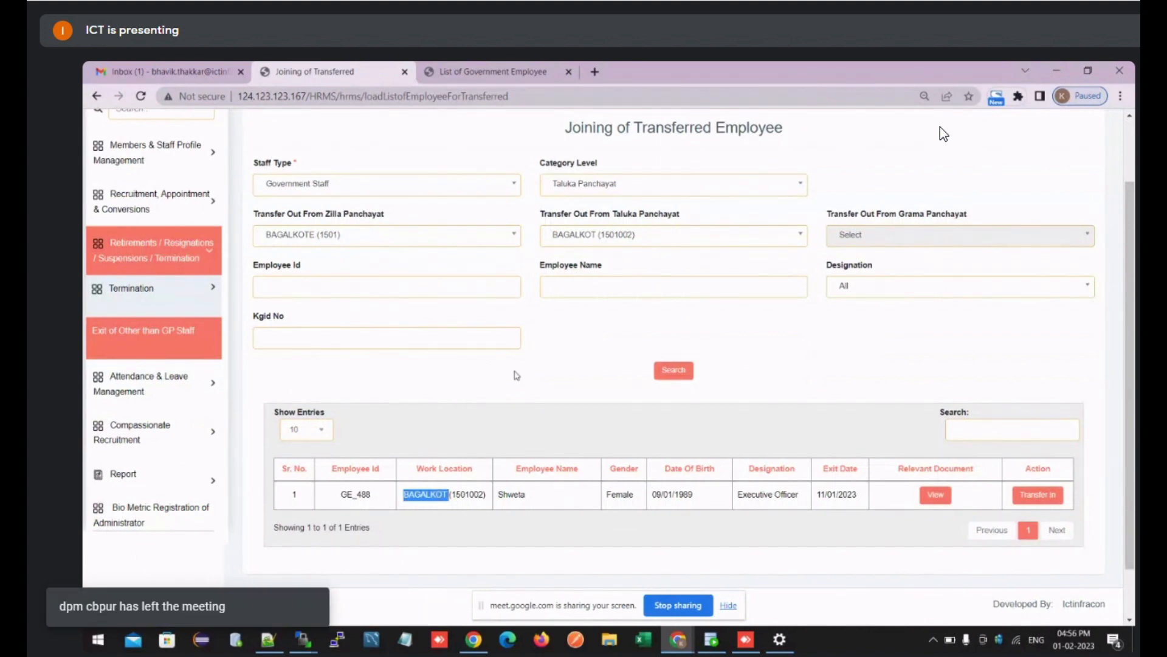
drag(565, 128, 783, 129)
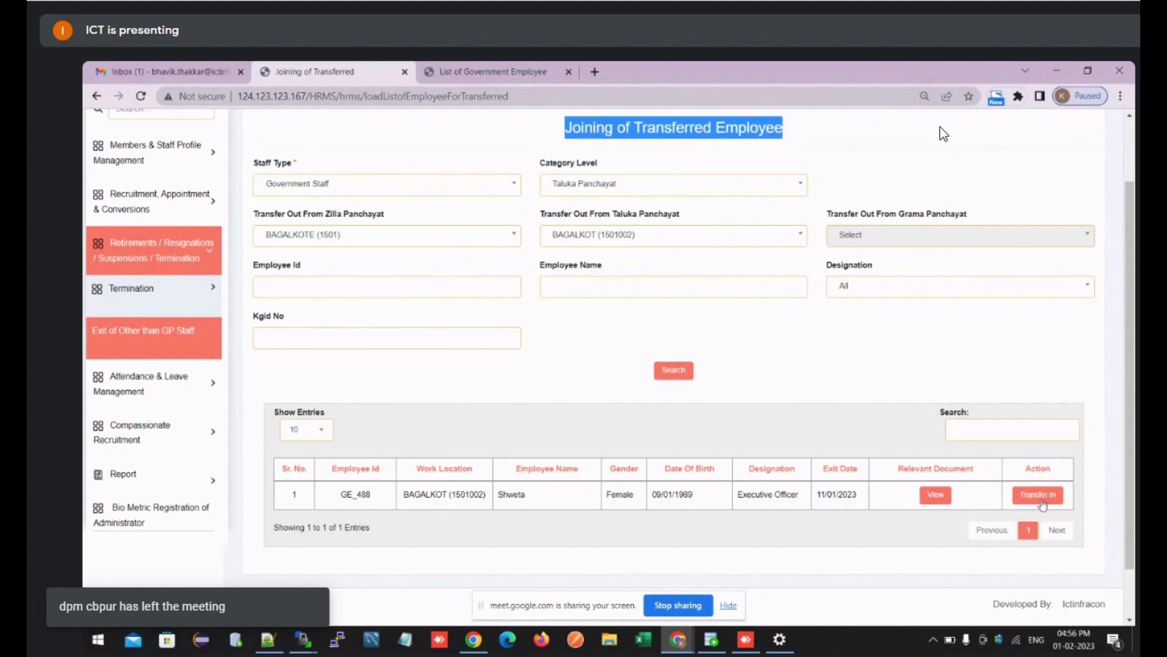
click(1041, 497)
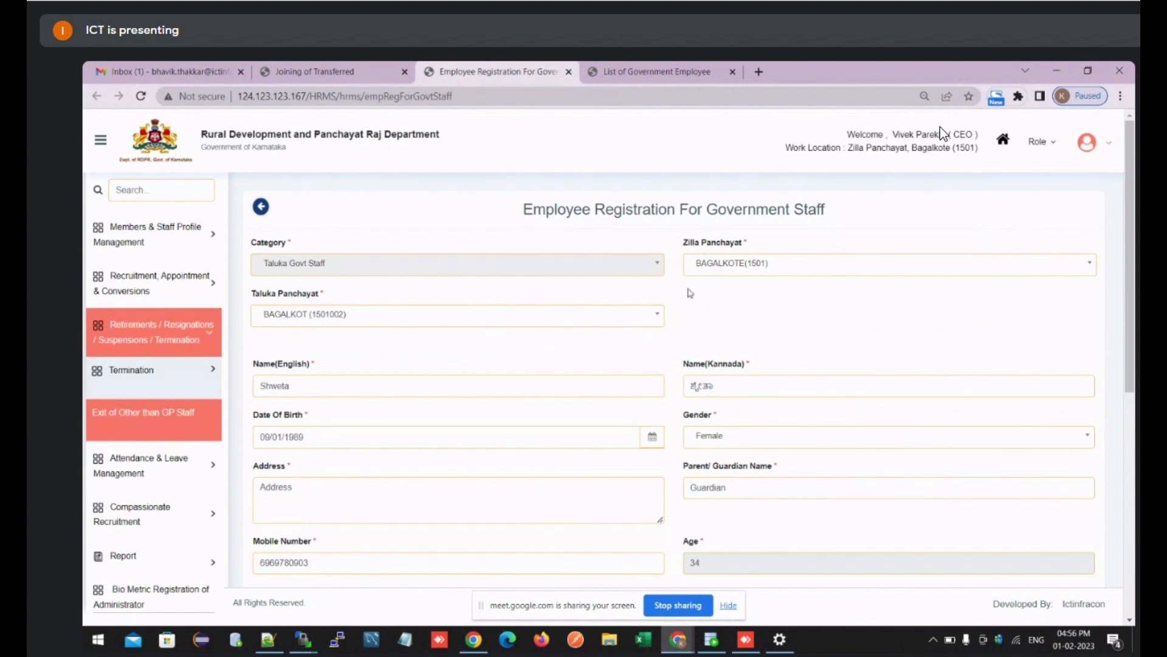
Step: Highlight the Zilla Panchayat label and try GULEDAGUDD (1501008) as the employee's Taluka Panchayat
click(706, 272)
click(695, 266)
drag(680, 244, 771, 260)
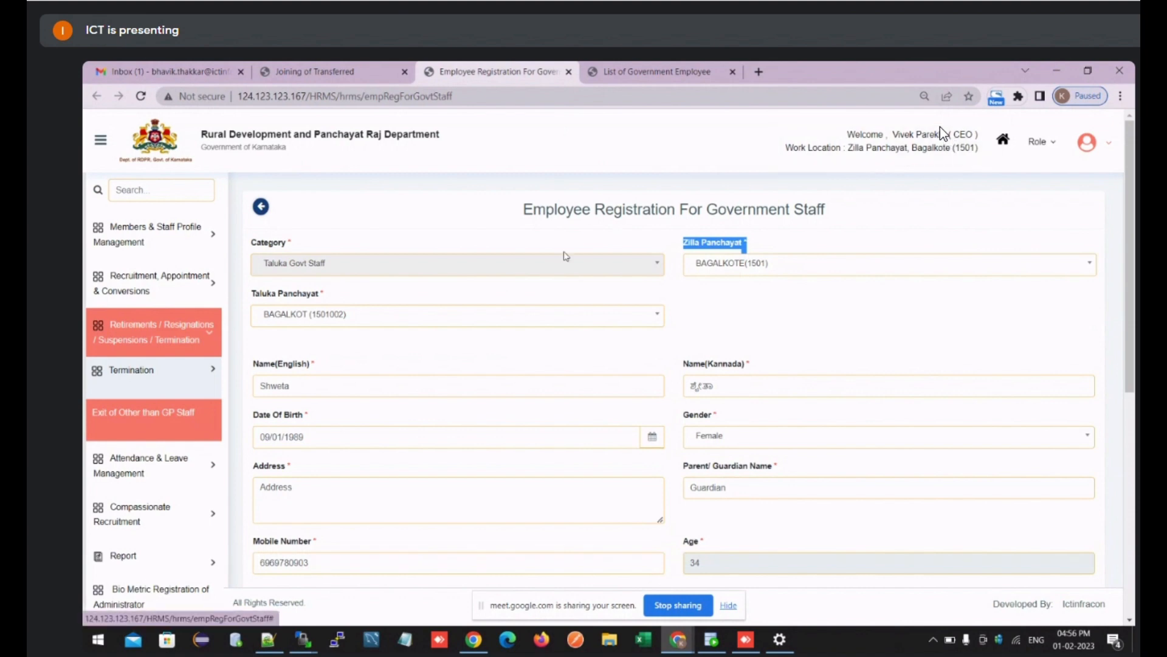
scroll(502, 255, down, 1)
click(498, 250)
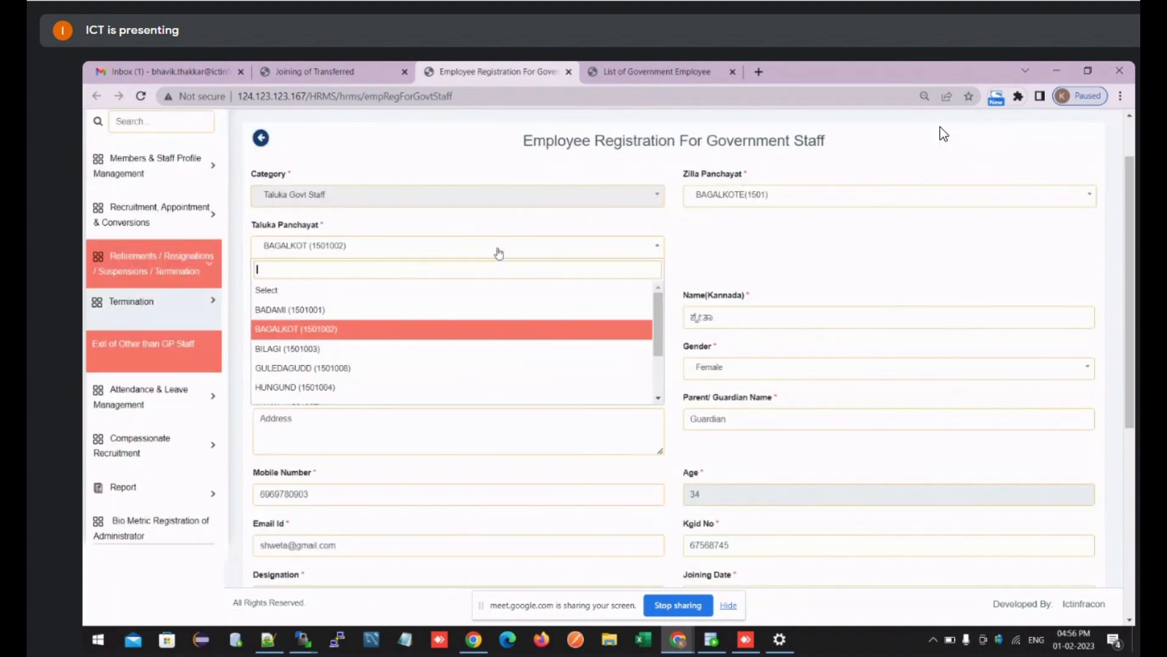
click(390, 372)
scroll(378, 258, down, 1)
scroll(827, 259, up, 3)
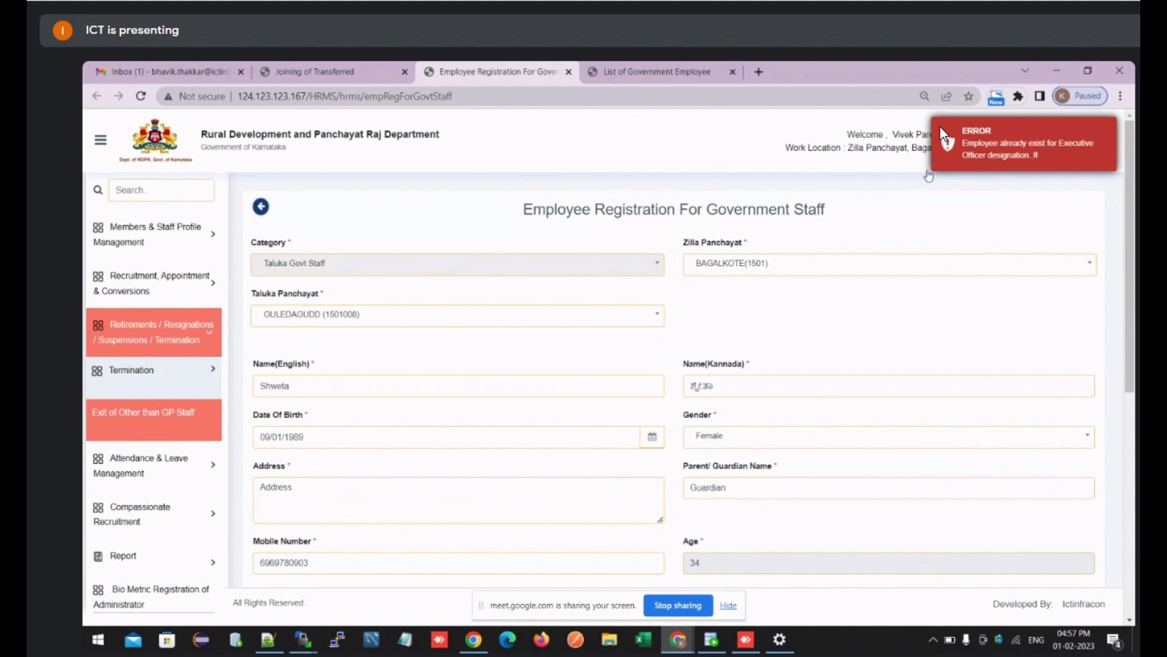
Step: Highlight the Taluka Panchayat label and set the employee's Taluka Panchayat to BADAMI (1501001)
drag(252, 294, 305, 299)
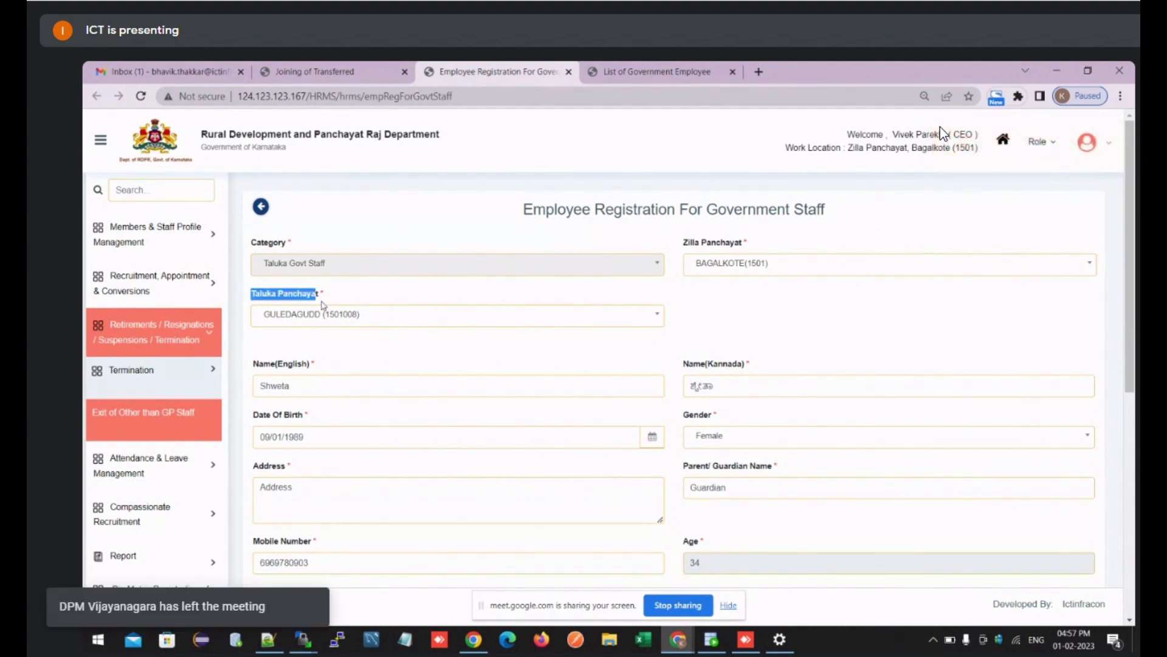
click(320, 314)
click(308, 378)
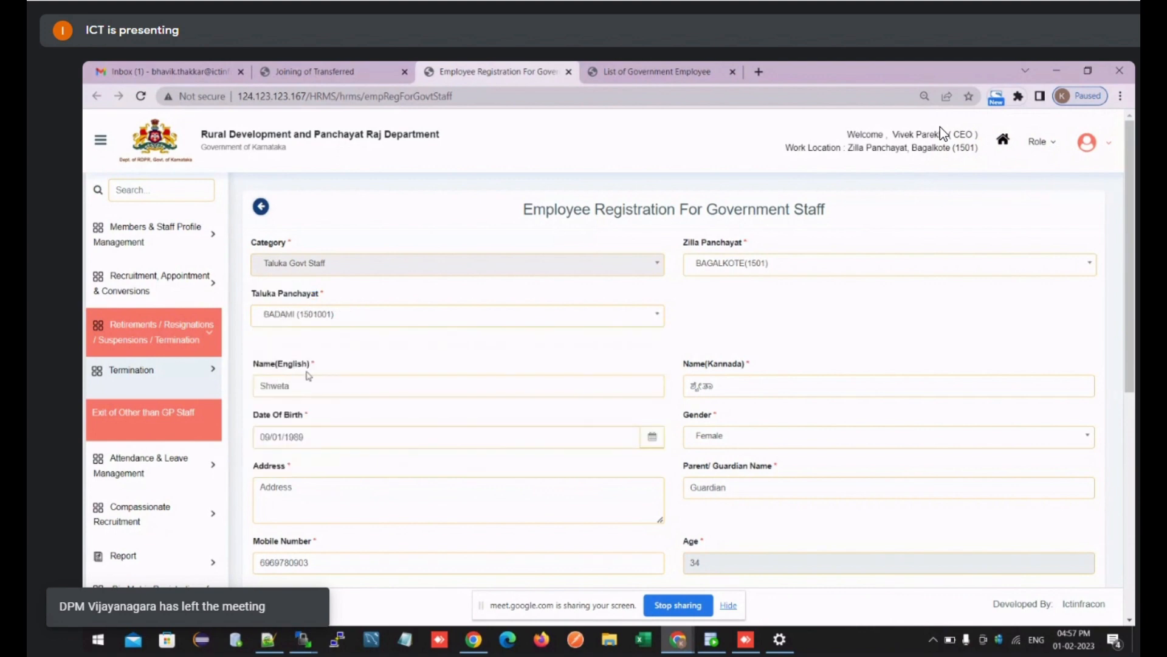
Step: Review the employee's prefilled details, highlight Joining Date and Joining Approval Order, and try to submit the transfer in
scroll(332, 361, down, 3)
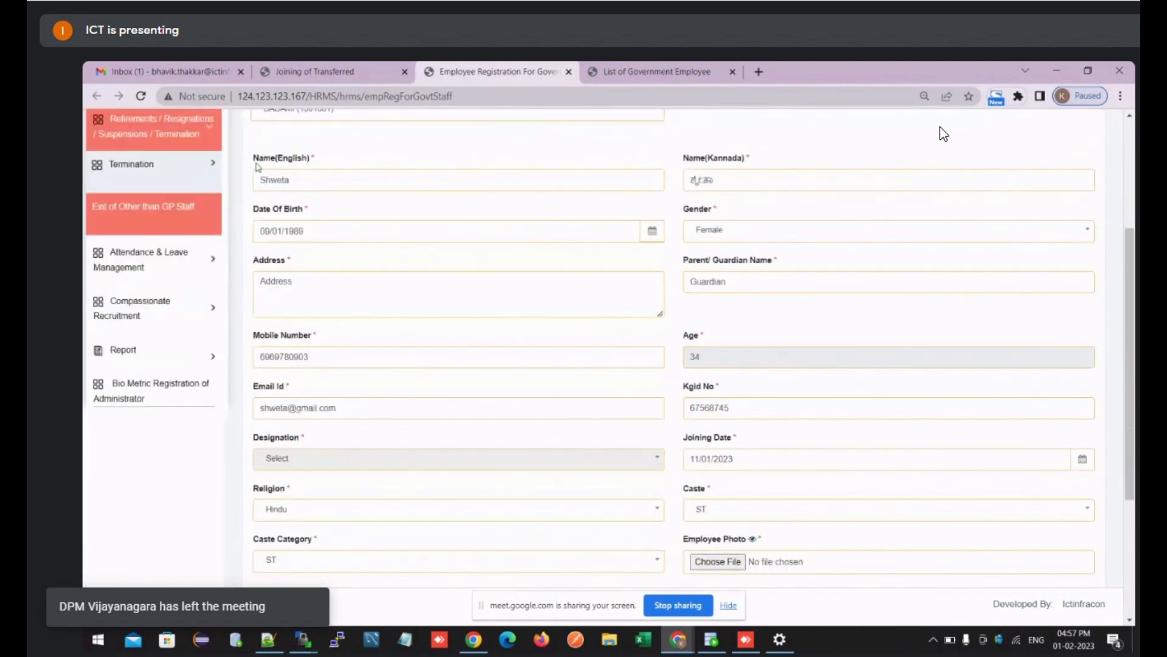
drag(255, 162, 535, 169)
scroll(682, 224, down, 1)
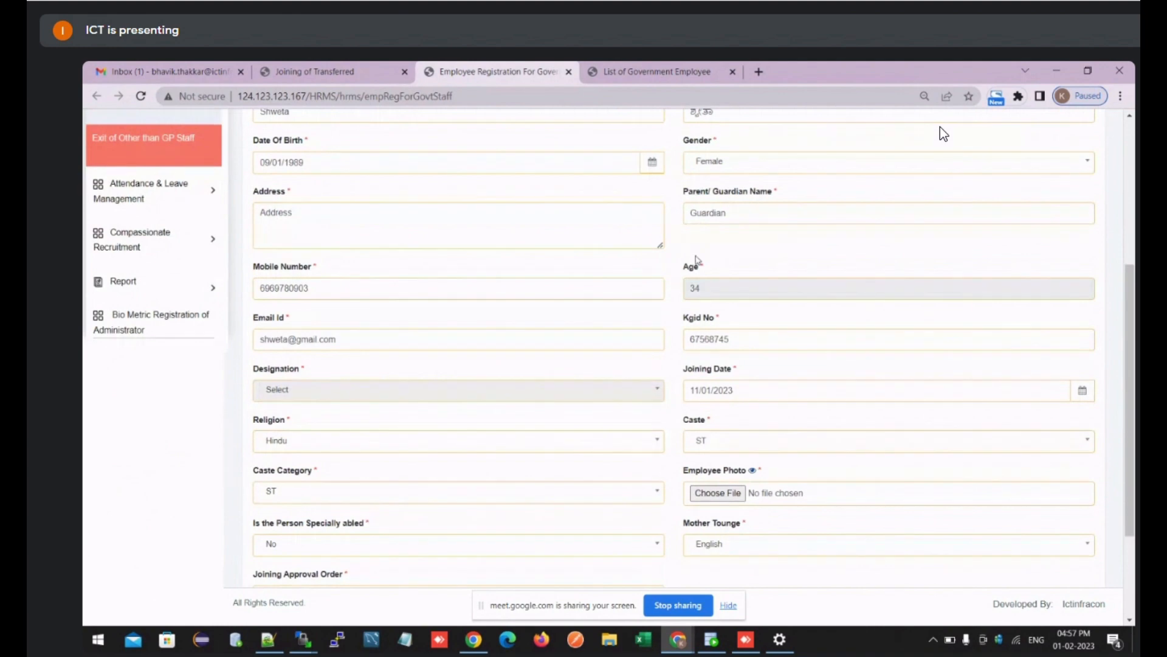
scroll(698, 261, down, 2)
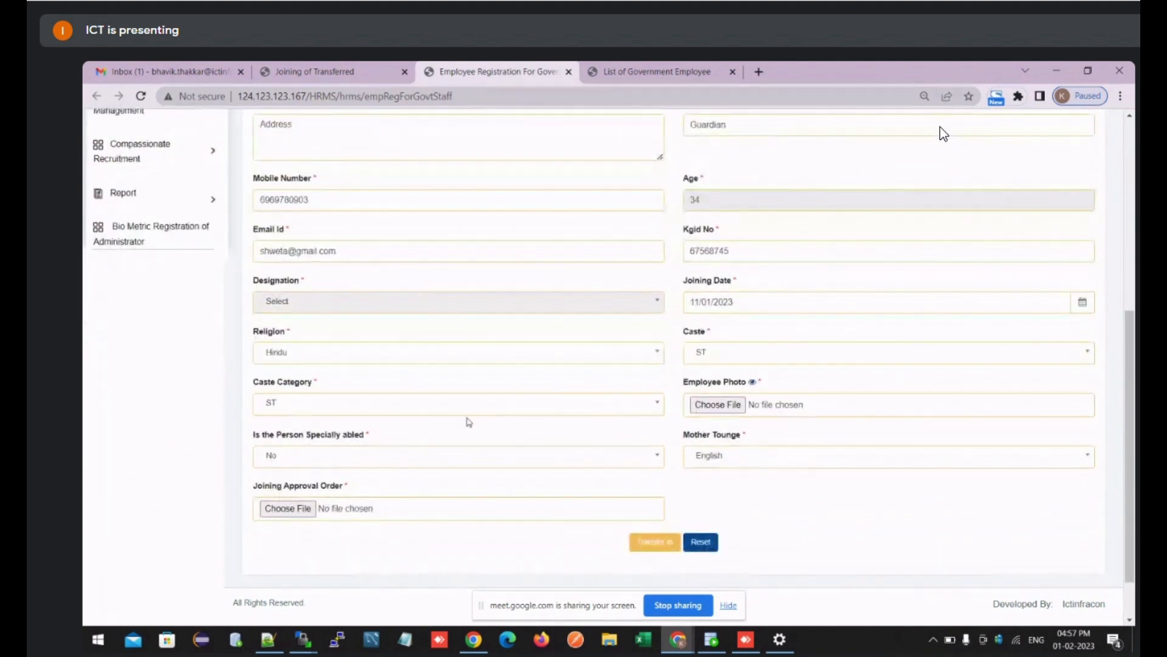
drag(737, 280, 684, 285)
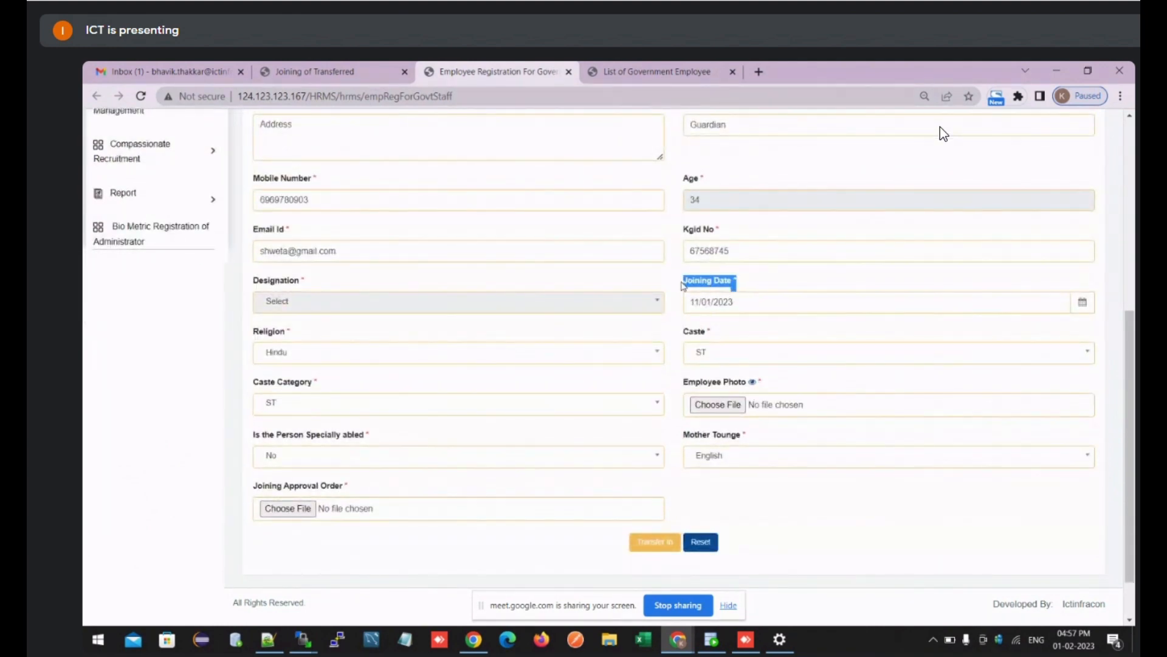
click(713, 283)
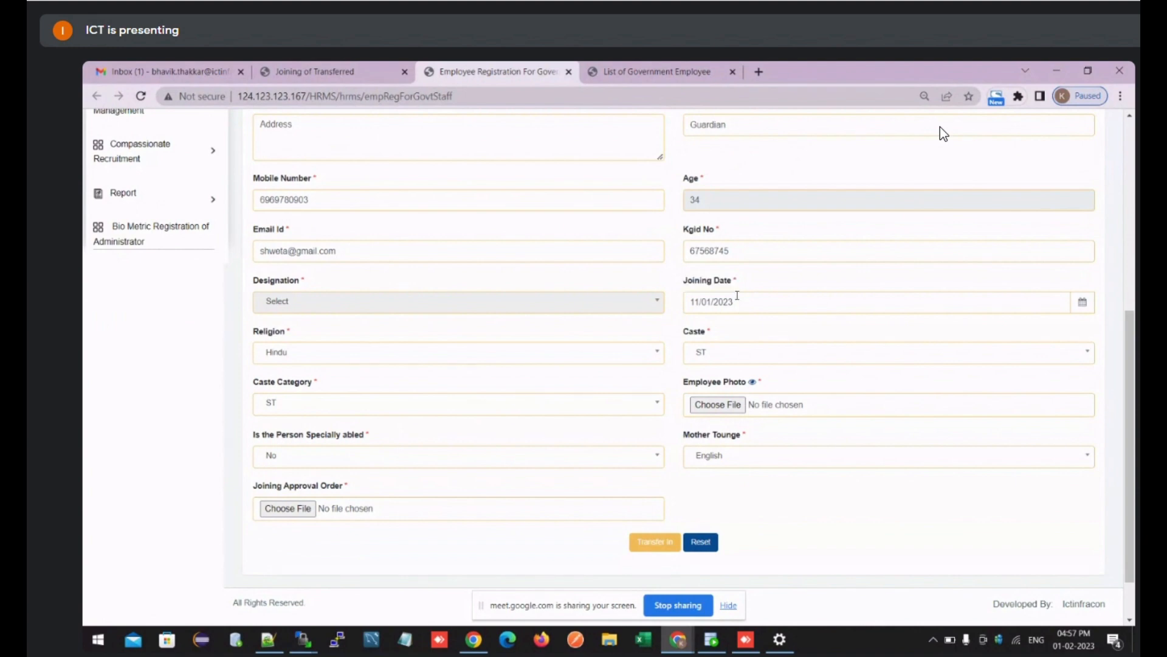
drag(249, 486, 347, 489)
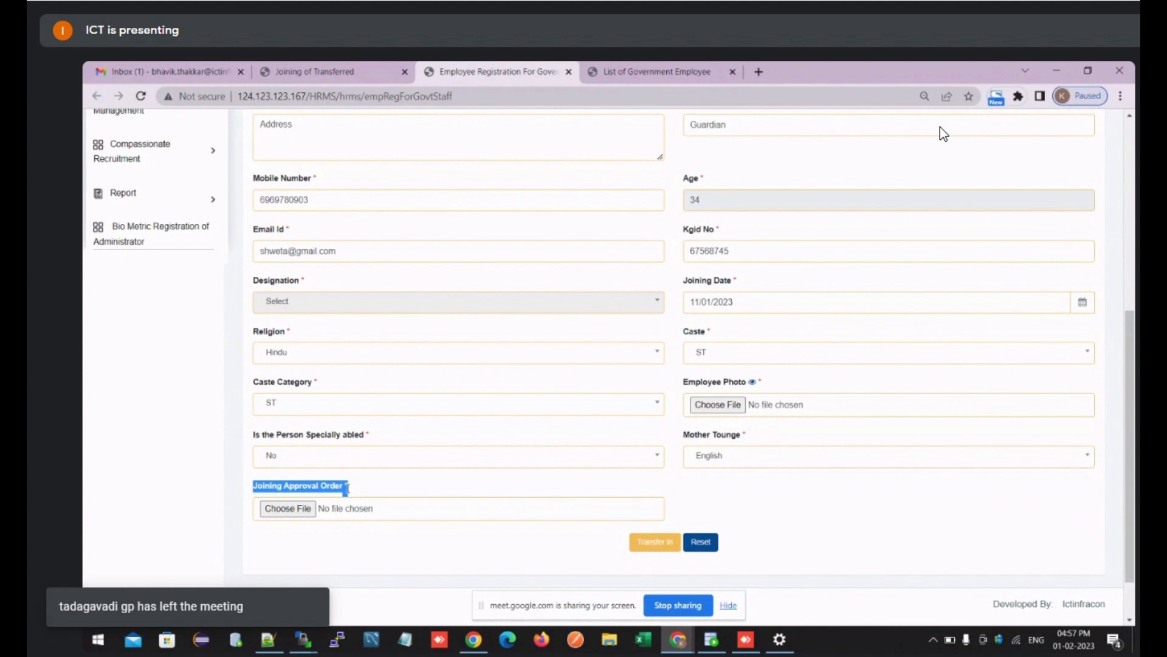
click(664, 546)
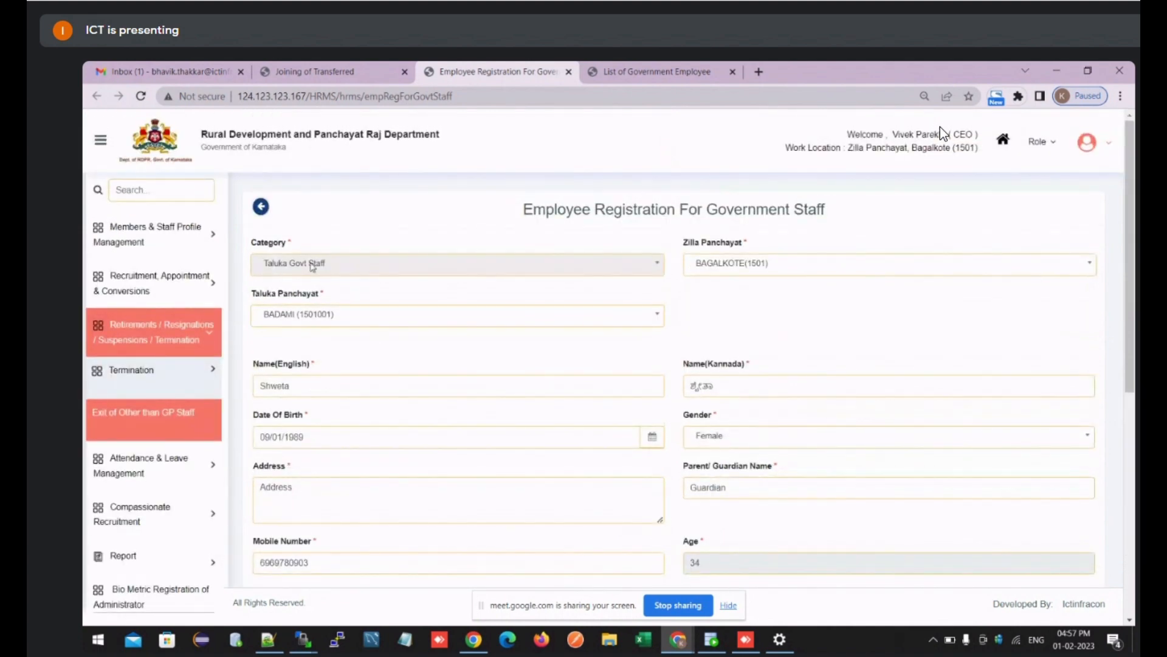
Step: Leave the registration form for the government employee list and open Joining of Transferred Employee by searching for JOI
click(292, 319)
click(294, 322)
click(261, 207)
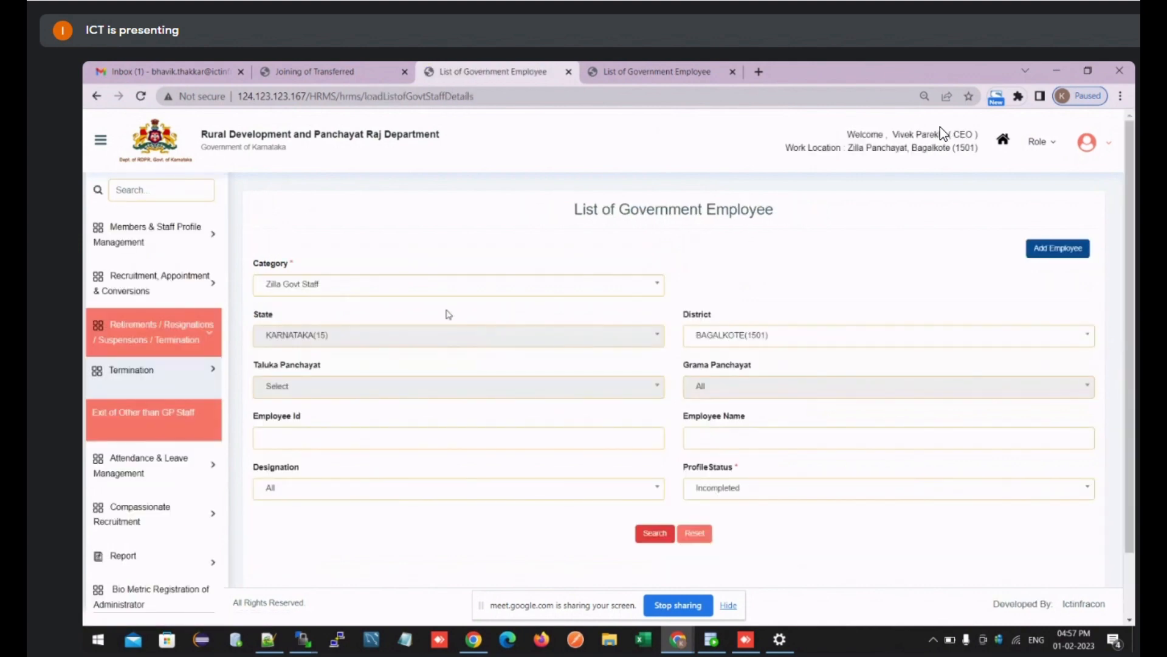
click(152, 190)
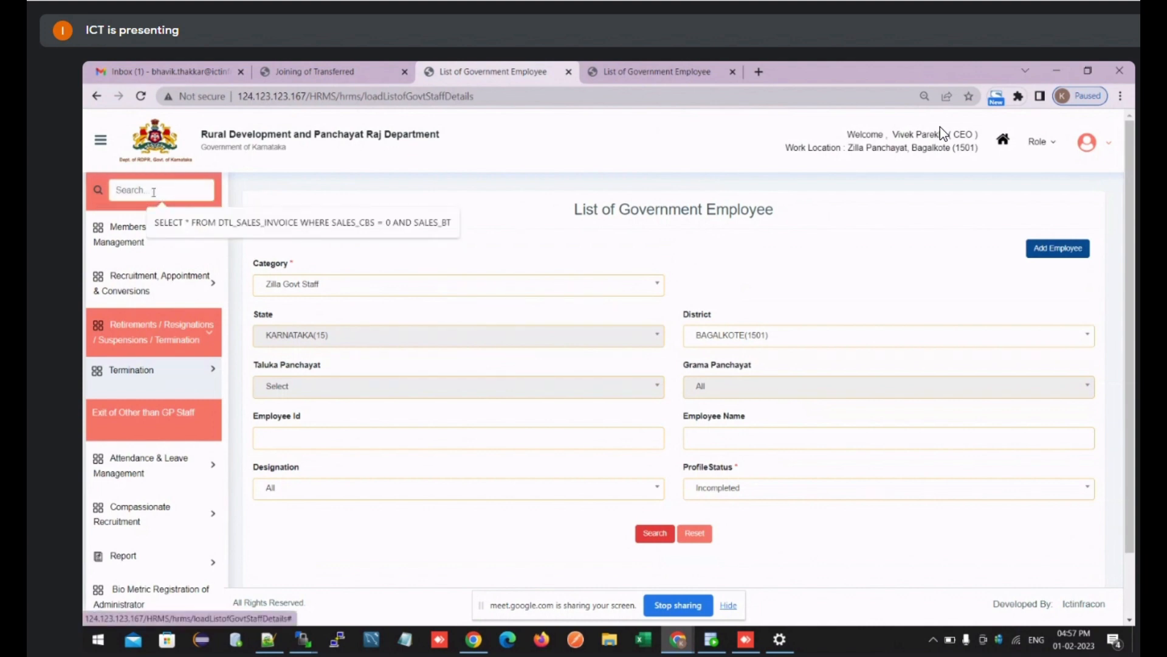
text(JOI)
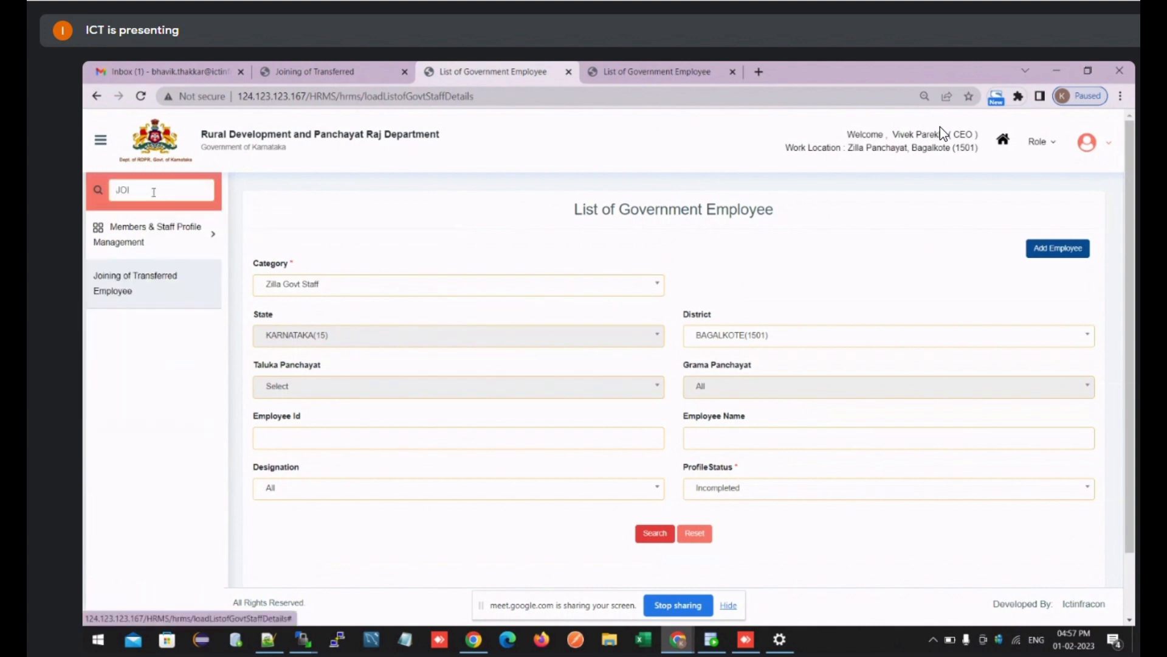
click(129, 285)
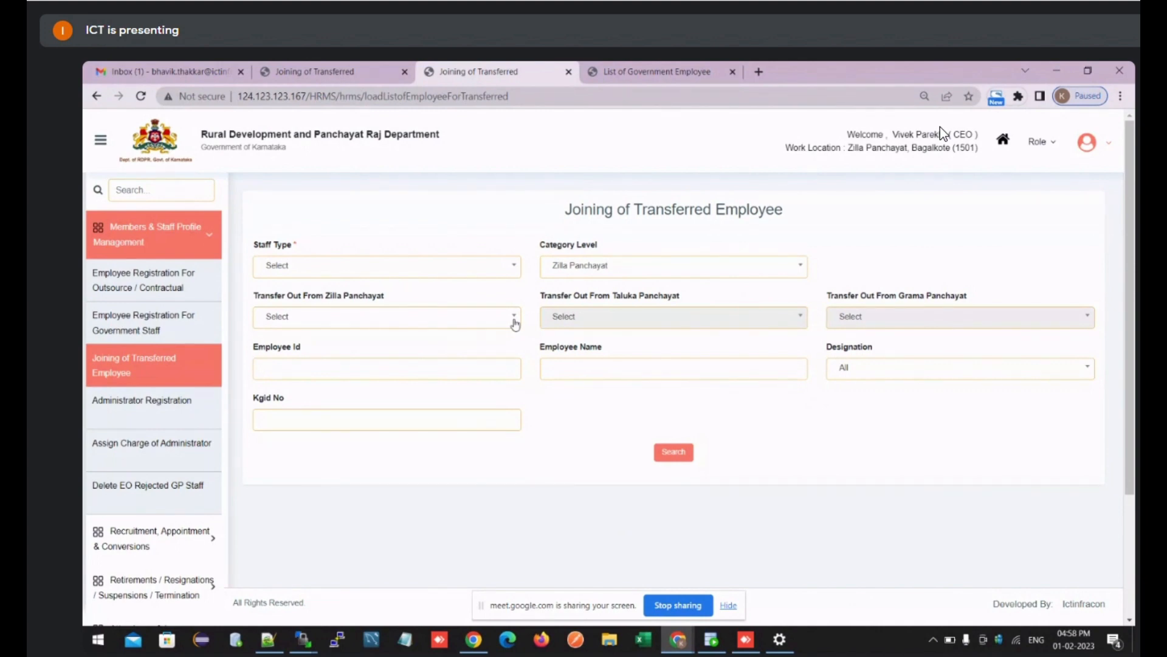
Step: Set Transfer Out From Zilla Panchayat to BAGALKOTE (1501) and Staff Type to Government Staff
click(487, 317)
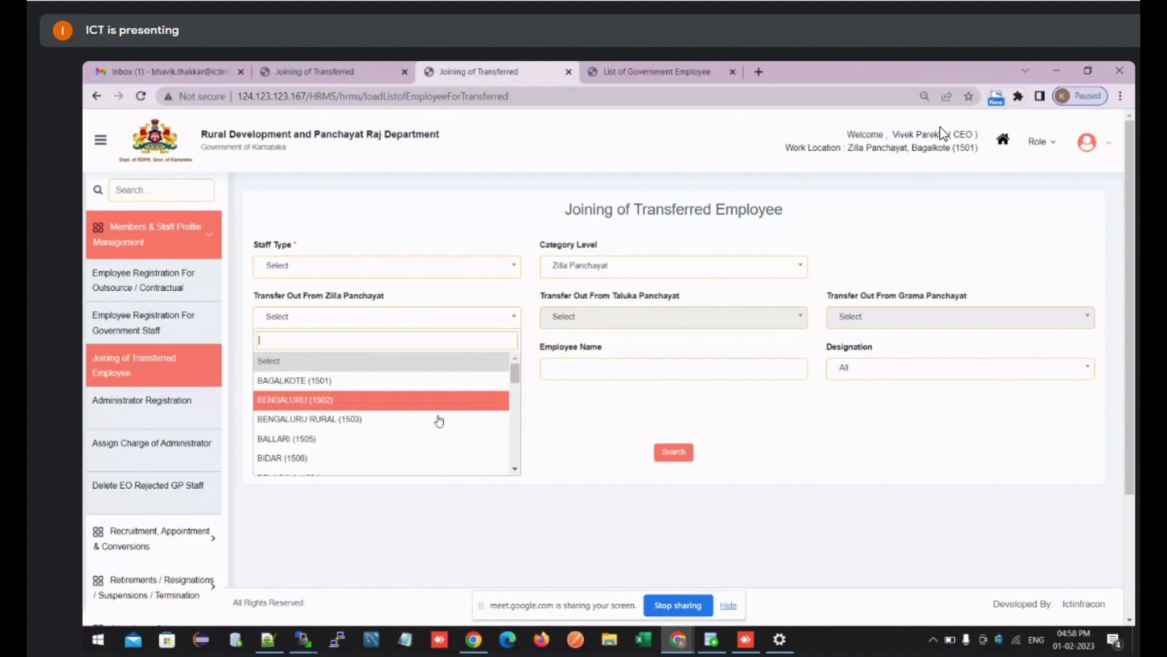
click(417, 388)
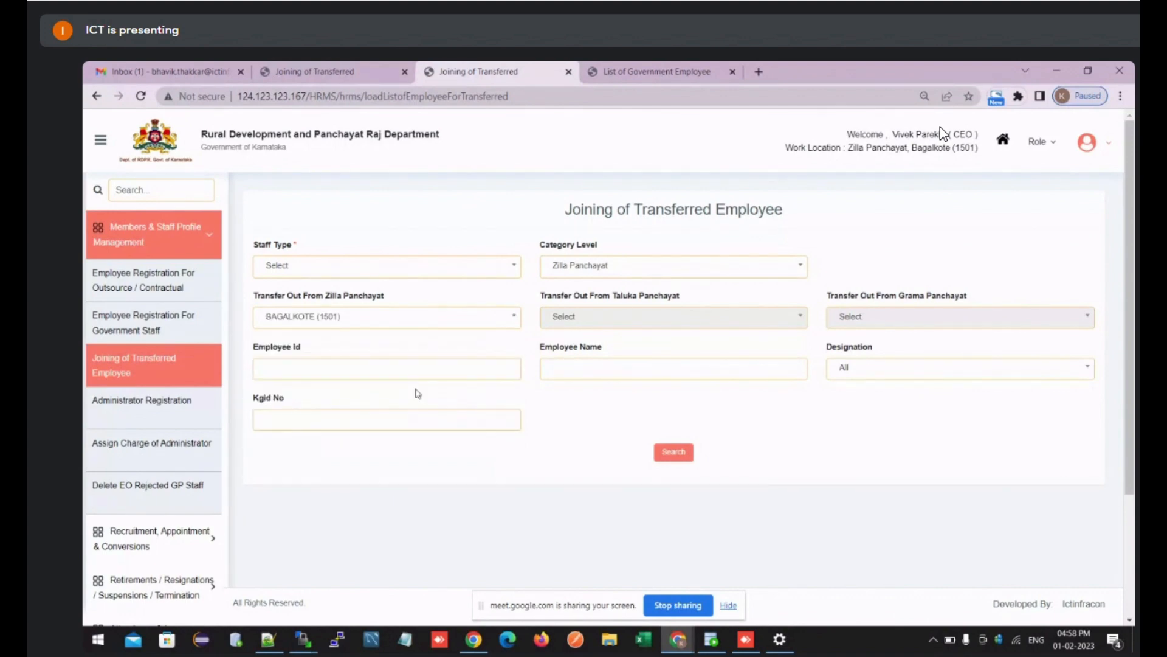
click(599, 270)
click(606, 277)
click(605, 272)
click(439, 271)
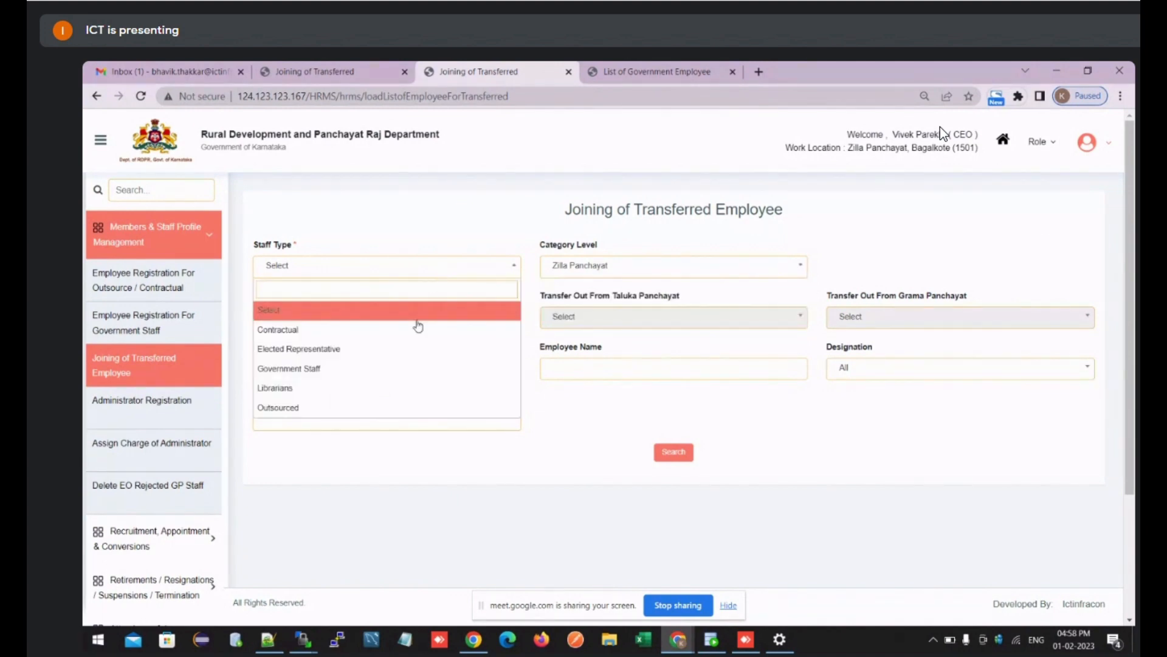
click(402, 368)
Step: Set Category Level to Taluka Panchayat and Transfer Out From Taluka Panchayat to BADAMI (1501001)
click(570, 274)
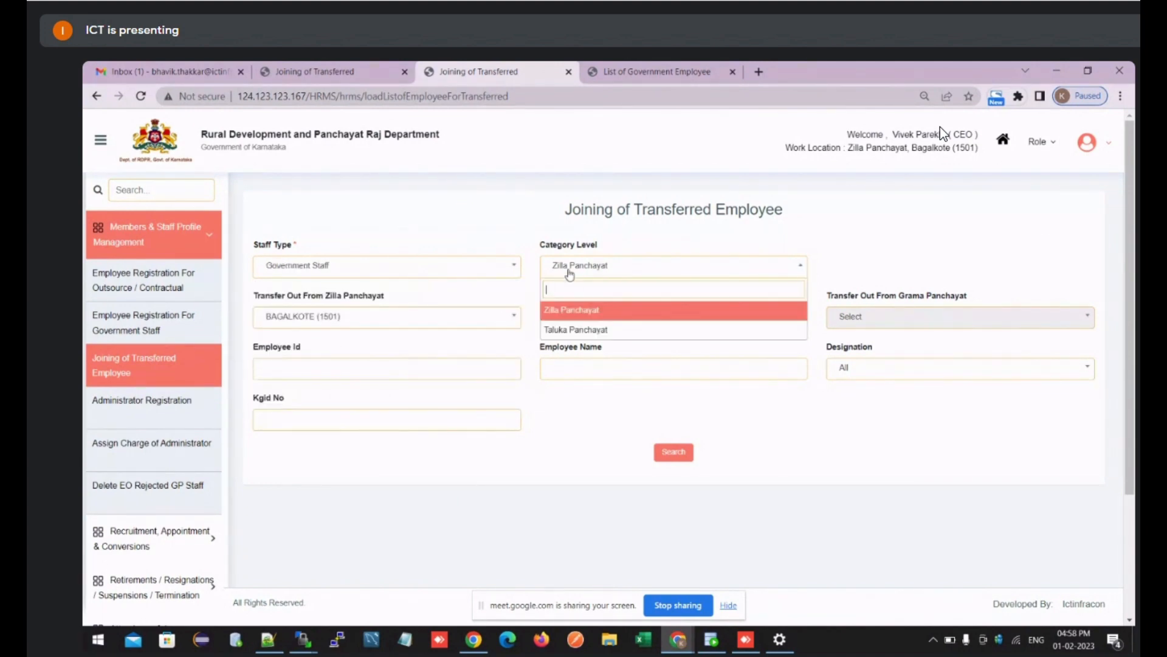
click(576, 329)
click(575, 319)
click(573, 383)
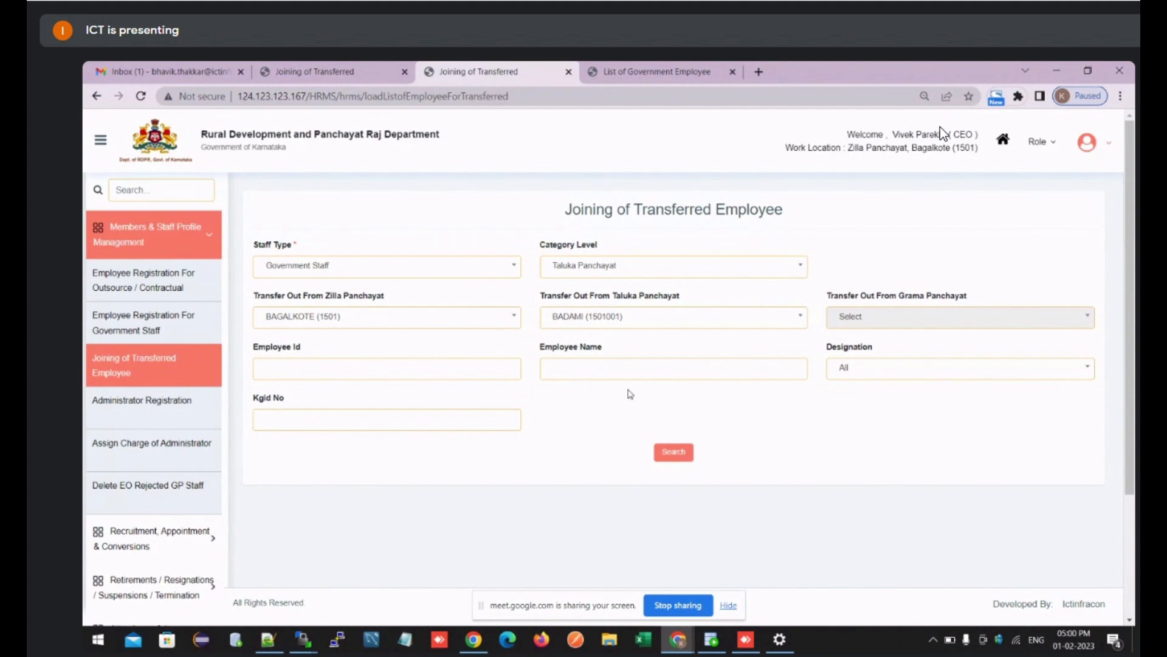
Step: Switch to the user management module from the home page and open Assign User to Employee by searching for ASS
click(997, 157)
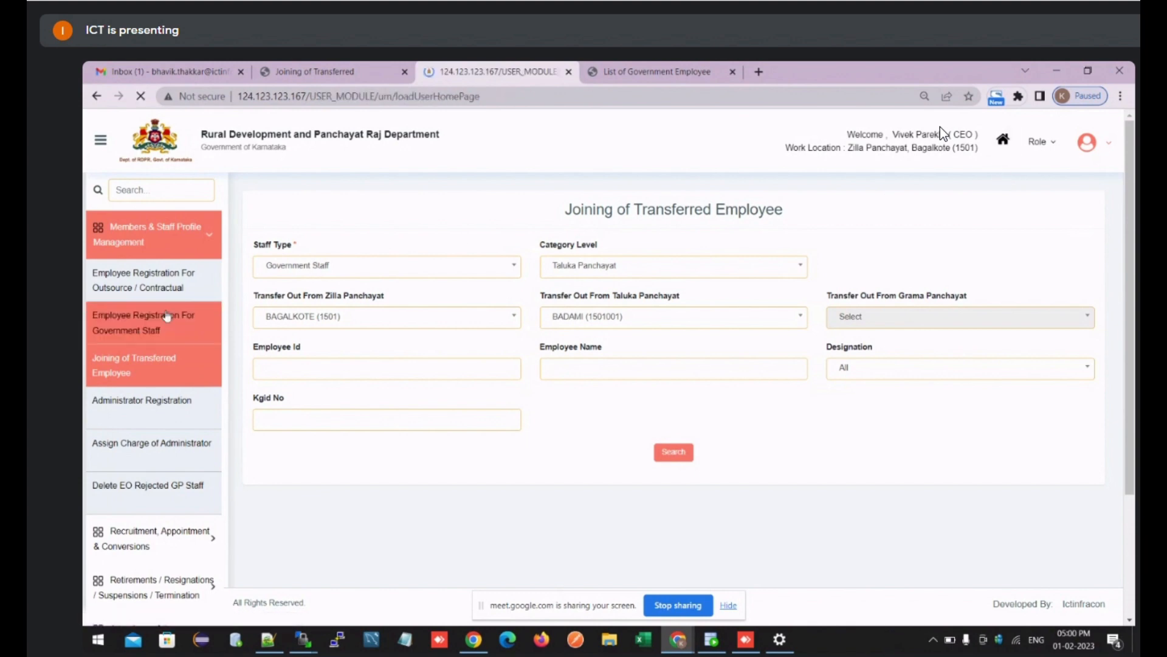
click(222, 321)
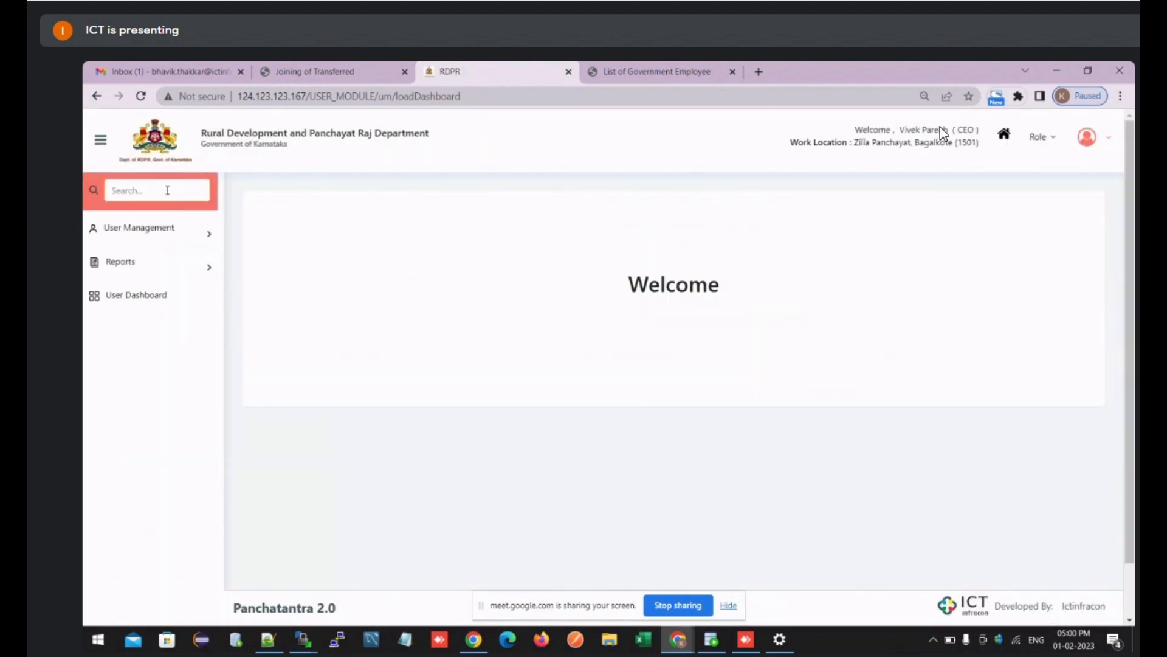
click(167, 190)
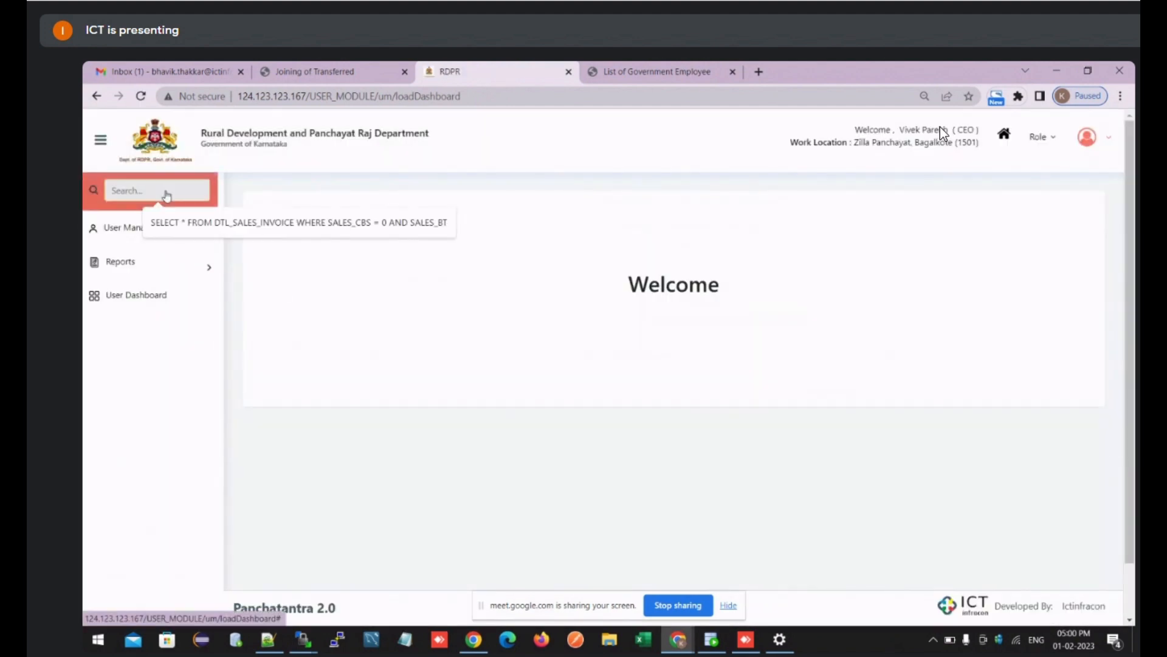
text(ASS)
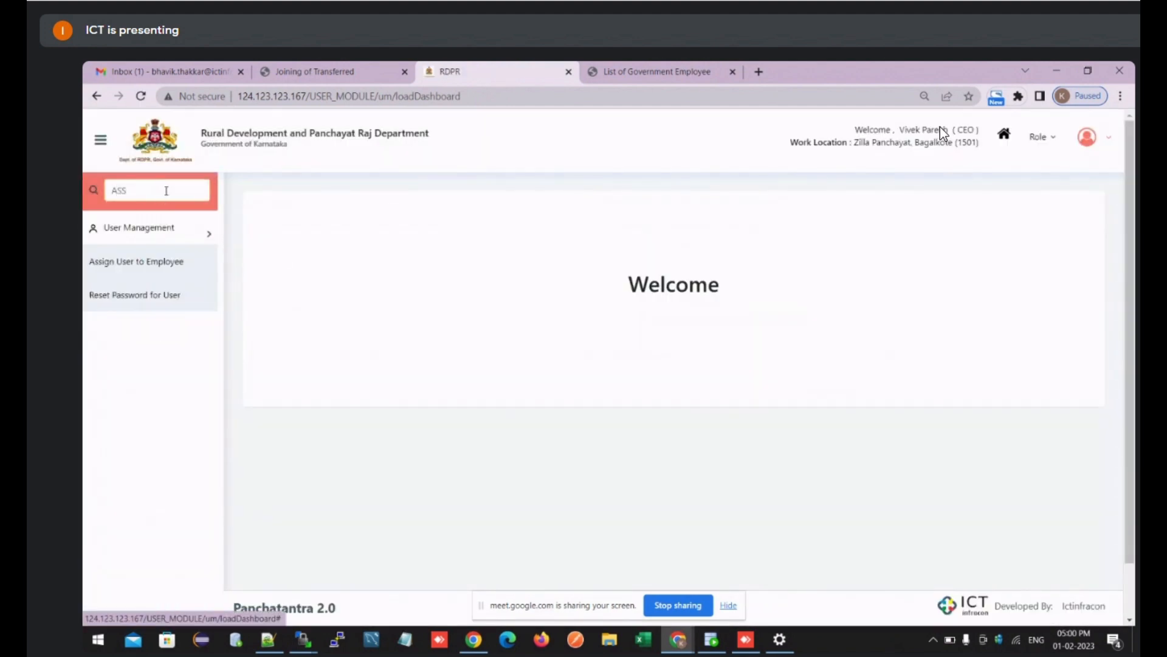
click(164, 267)
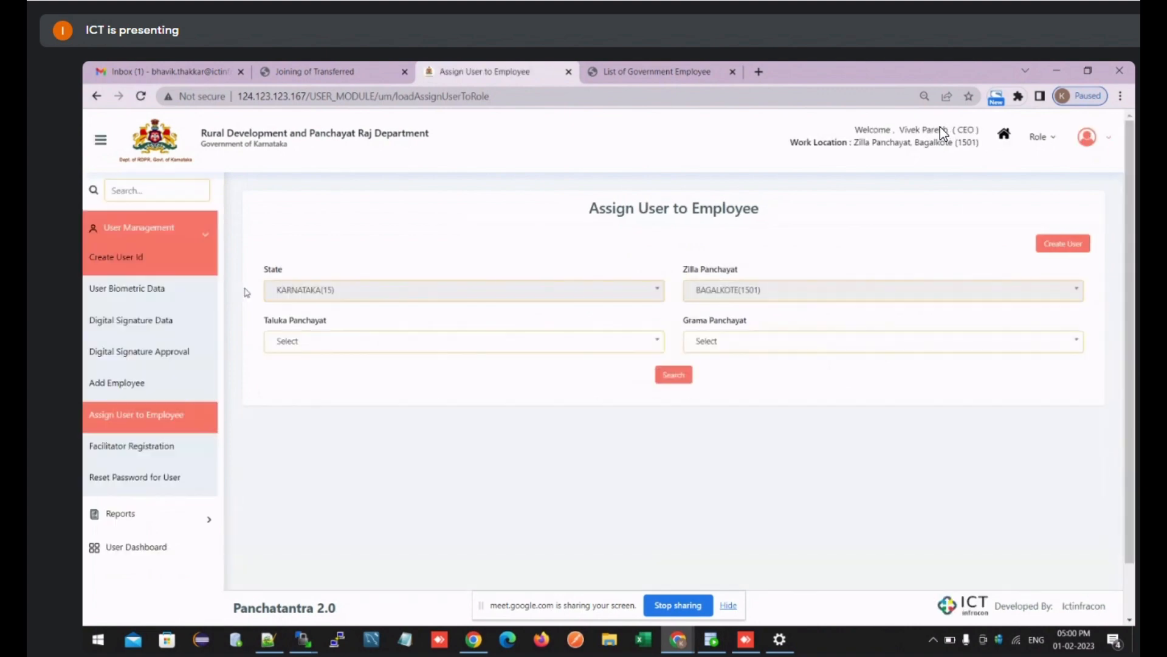
click(582, 342)
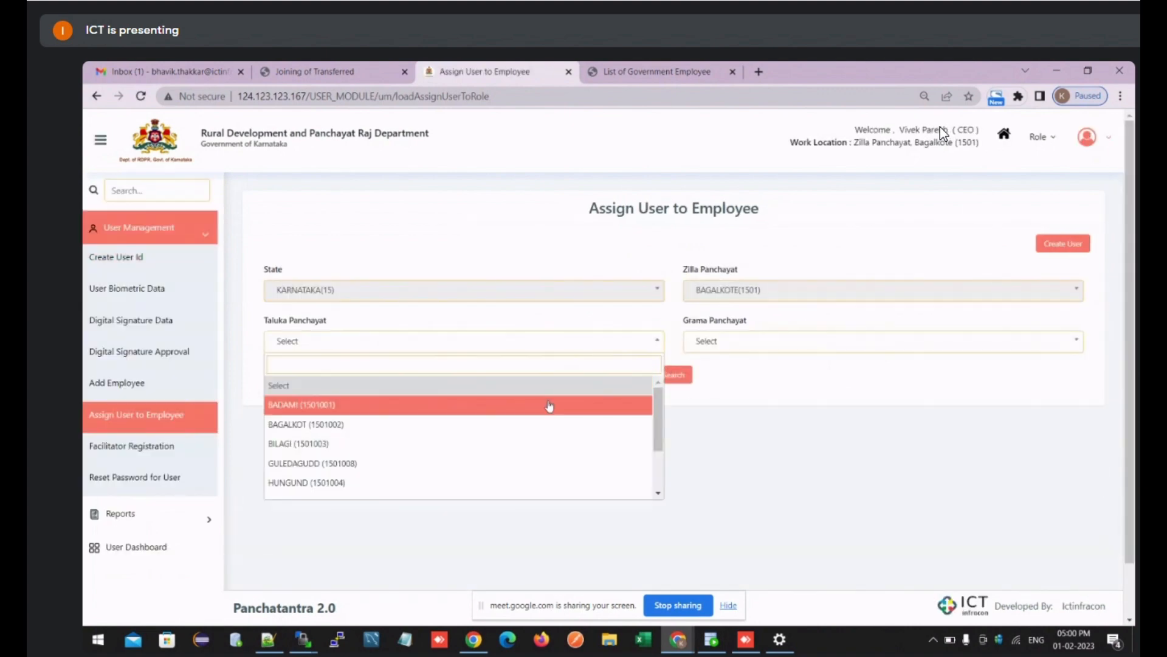
click(549, 404)
click(704, 344)
click(716, 406)
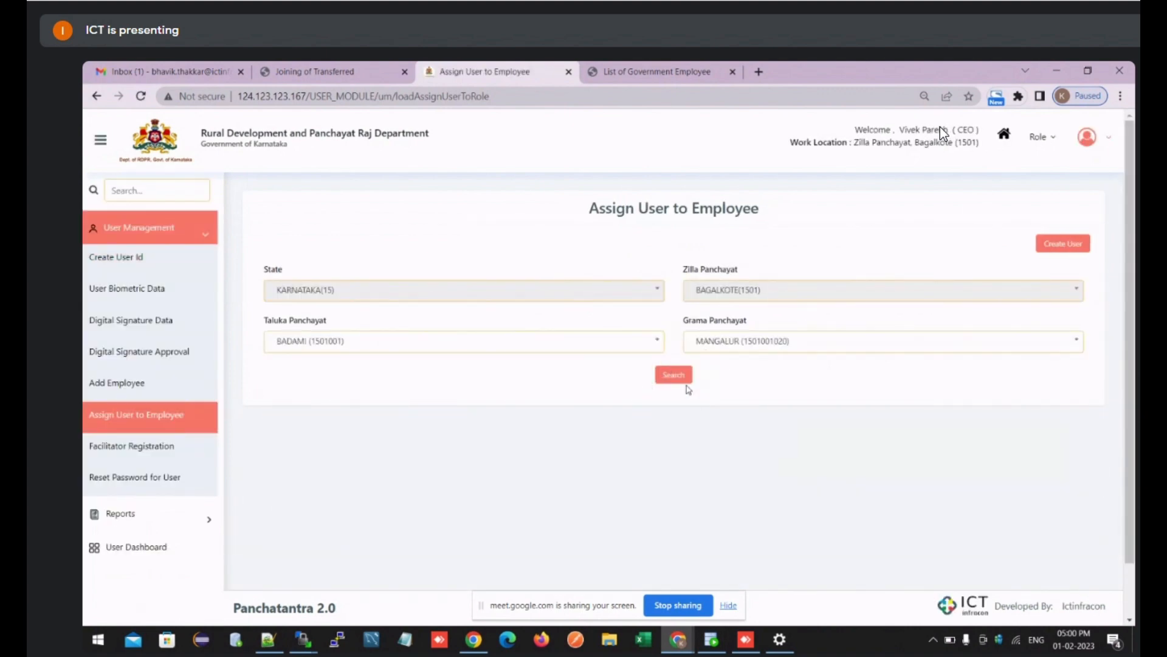
click(732, 347)
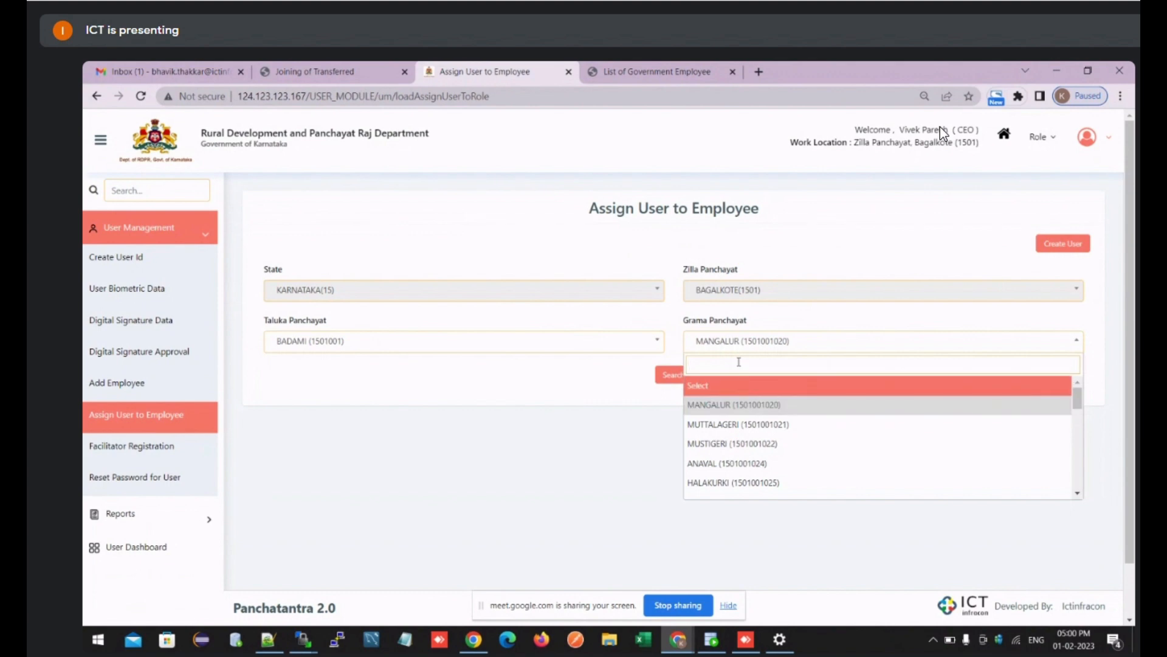
text(kak)
click(730, 386)
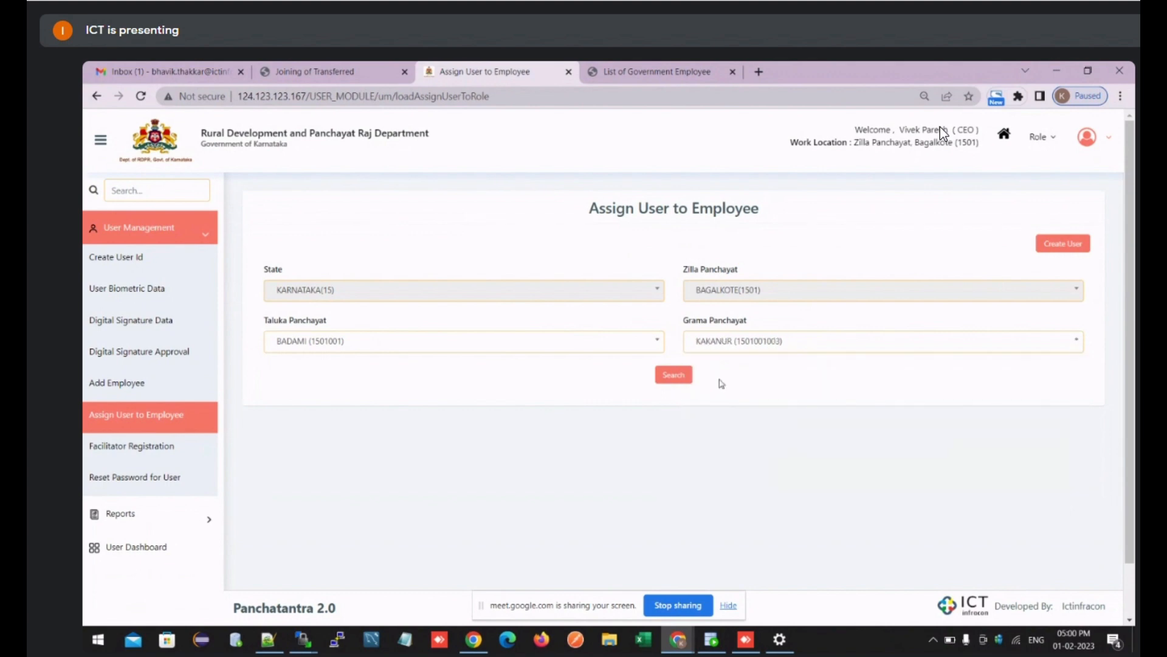
click(681, 376)
scroll(725, 402, down, 8)
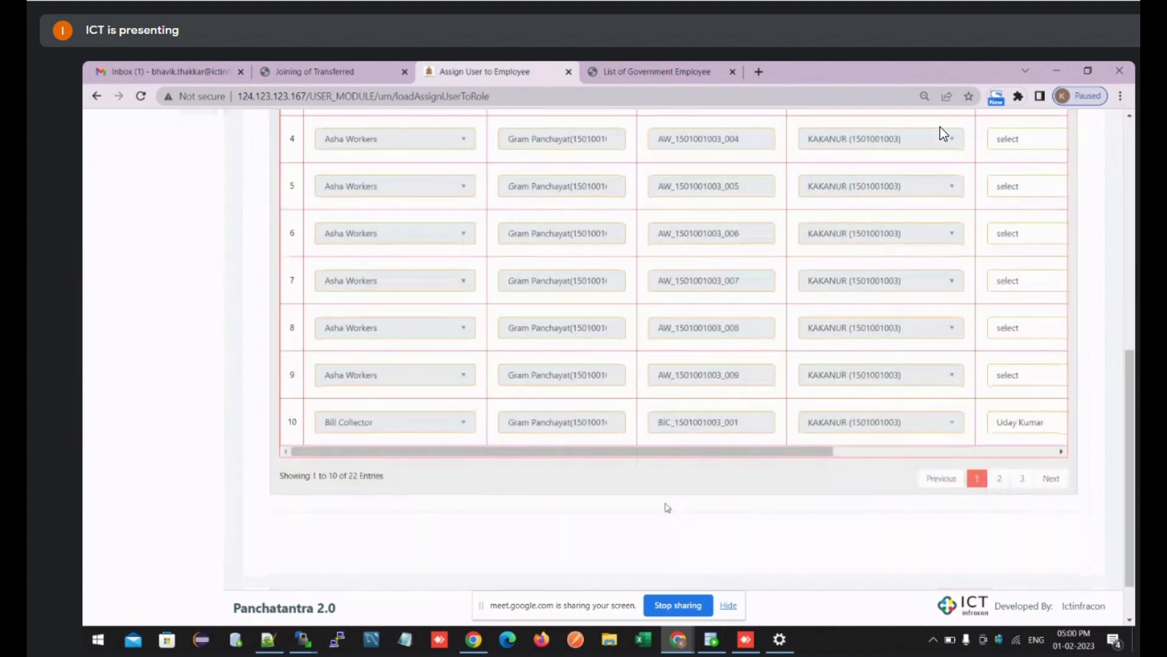
Step: Open page 3 of the KAKANUR user assignments and review the role, login name and employee choices of the GP Secretary and Adhyaksha/President entries
drag(677, 456, 900, 453)
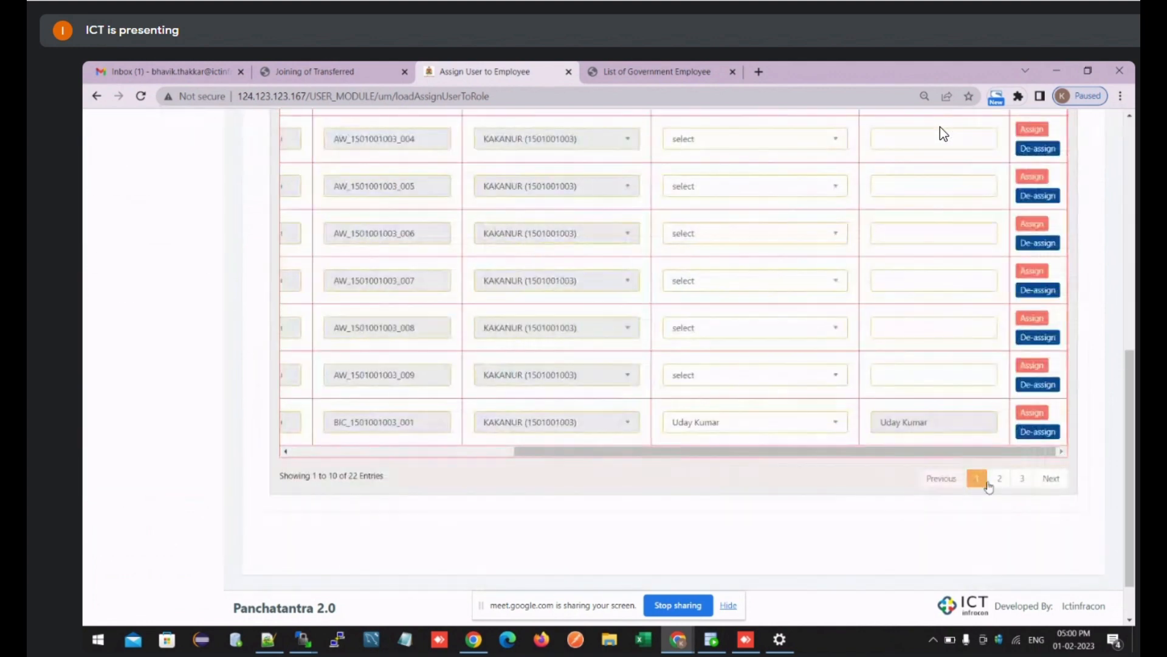
click(1022, 478)
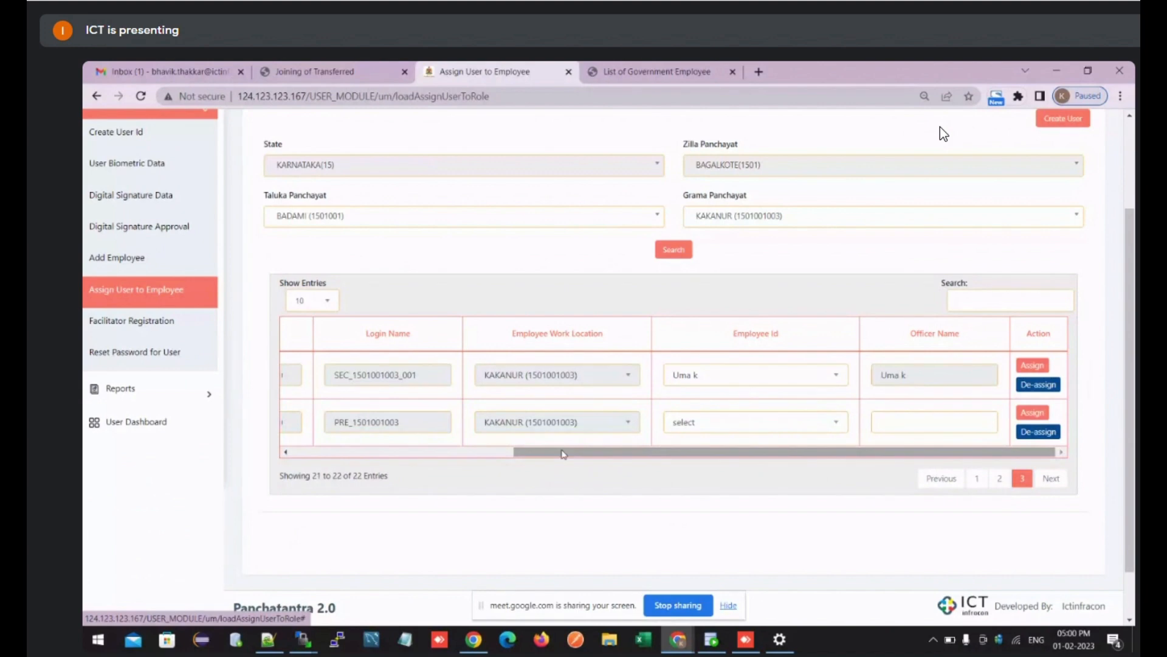
drag(560, 453, 364, 455)
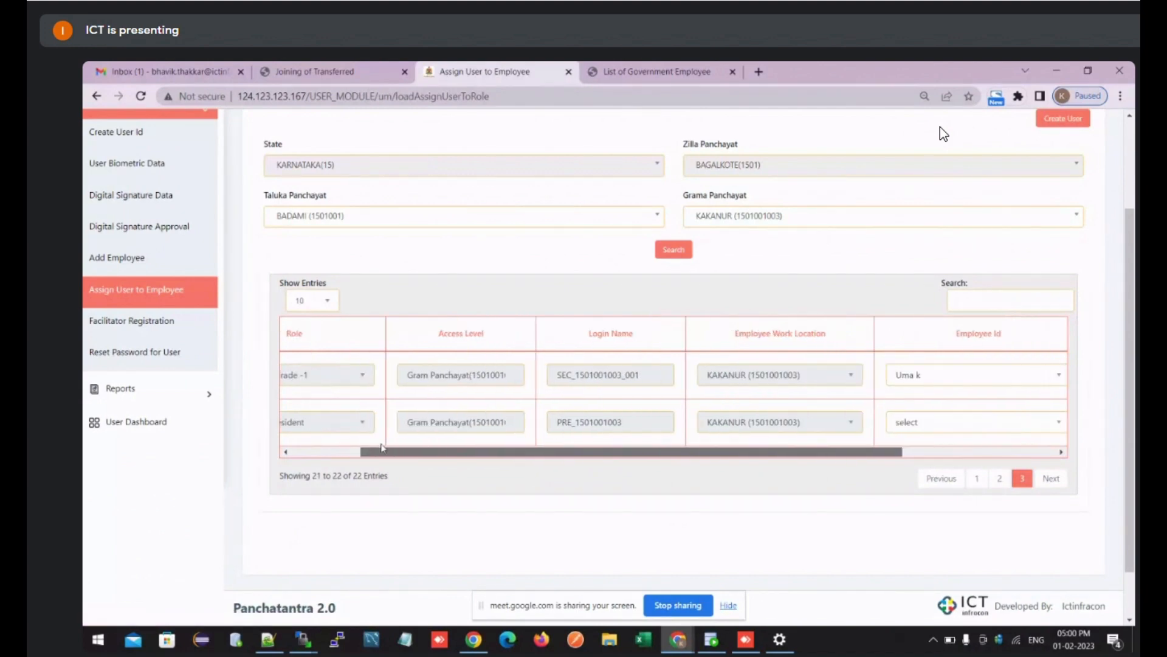
click(919, 423)
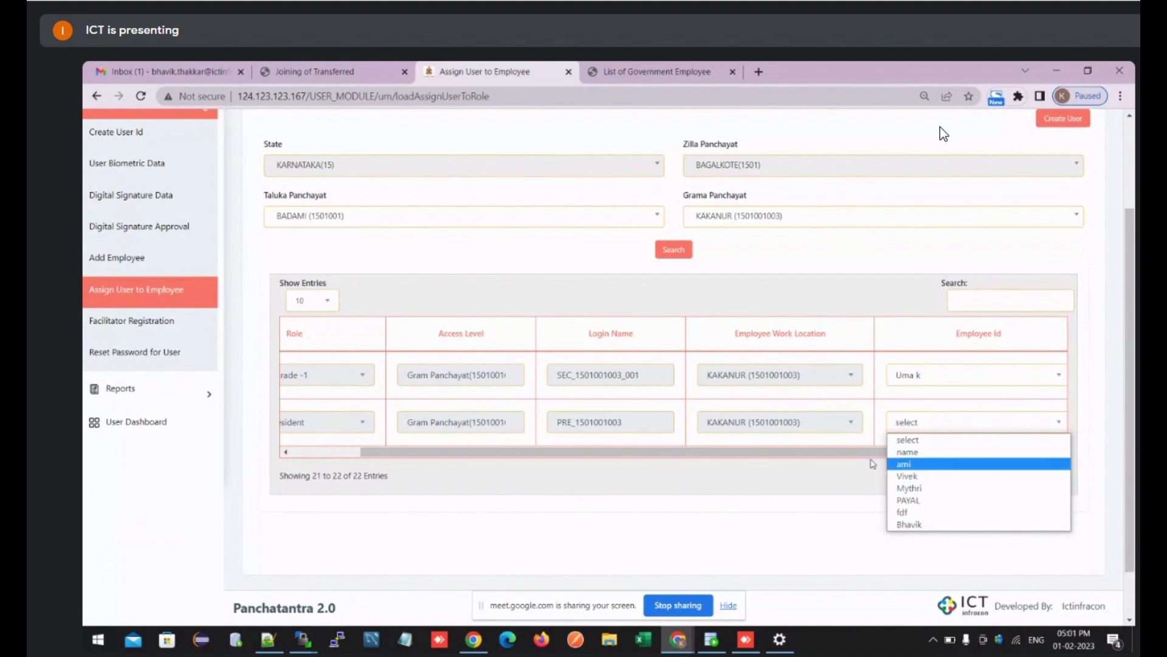
drag(869, 453, 722, 462)
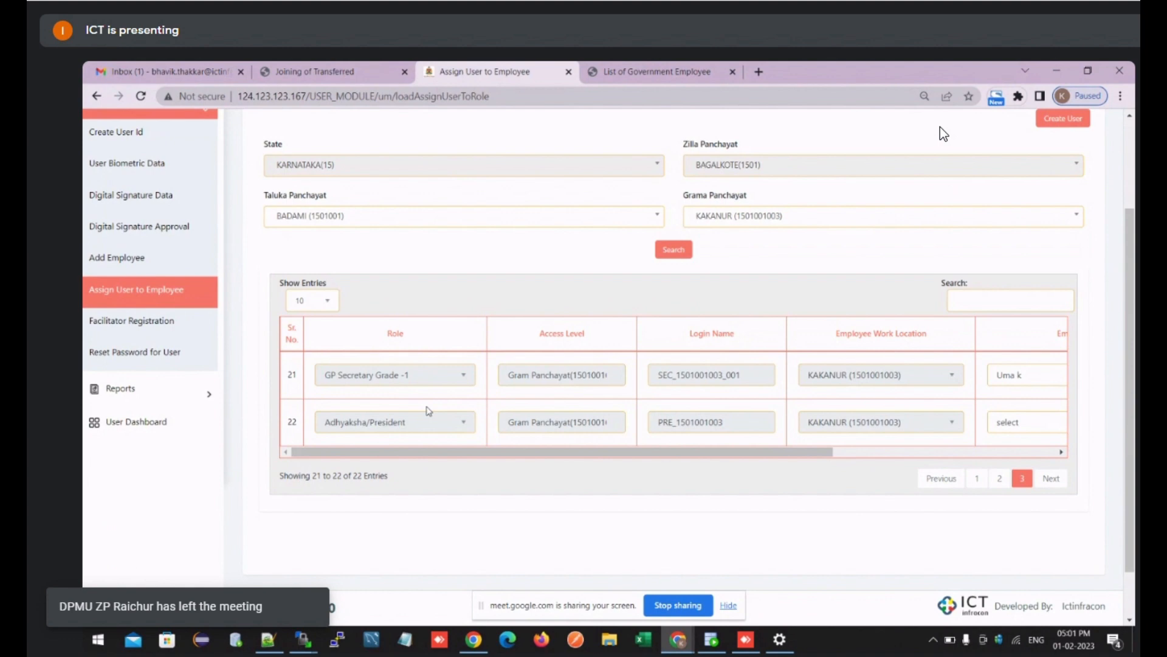
scroll(429, 411, up, 2)
drag(587, 209, 749, 223)
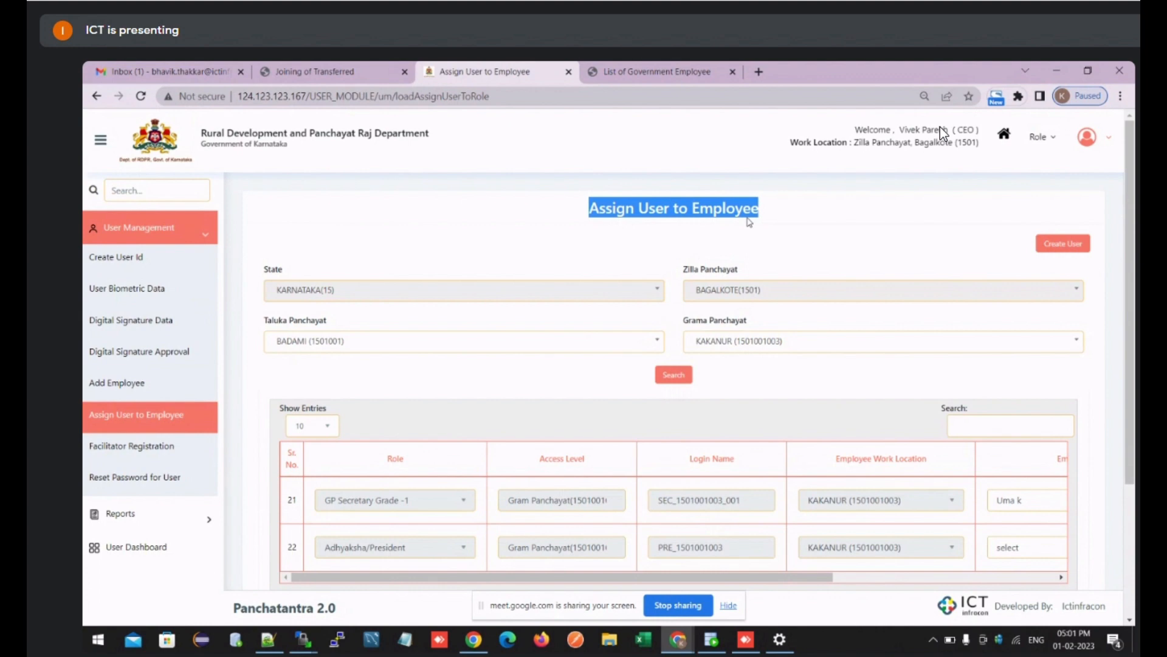
scroll(754, 231, down, 3)
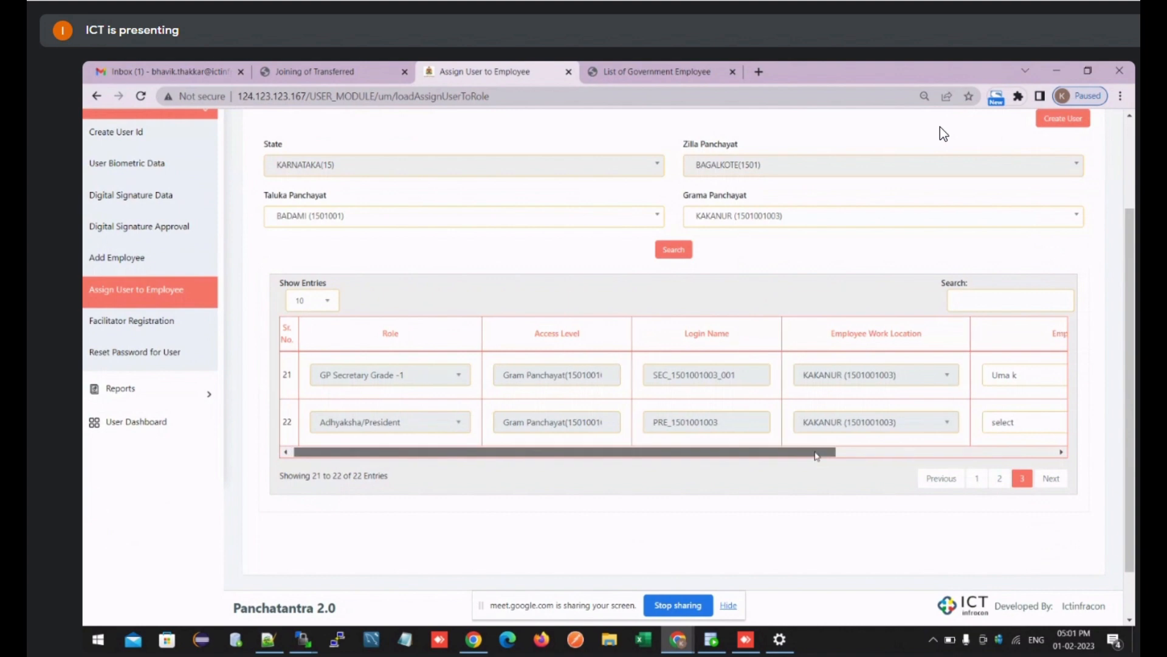
Step: Select an employee in the Employee Id column for the Adhyaksha/President entry
drag(802, 453, 946, 453)
click(933, 423)
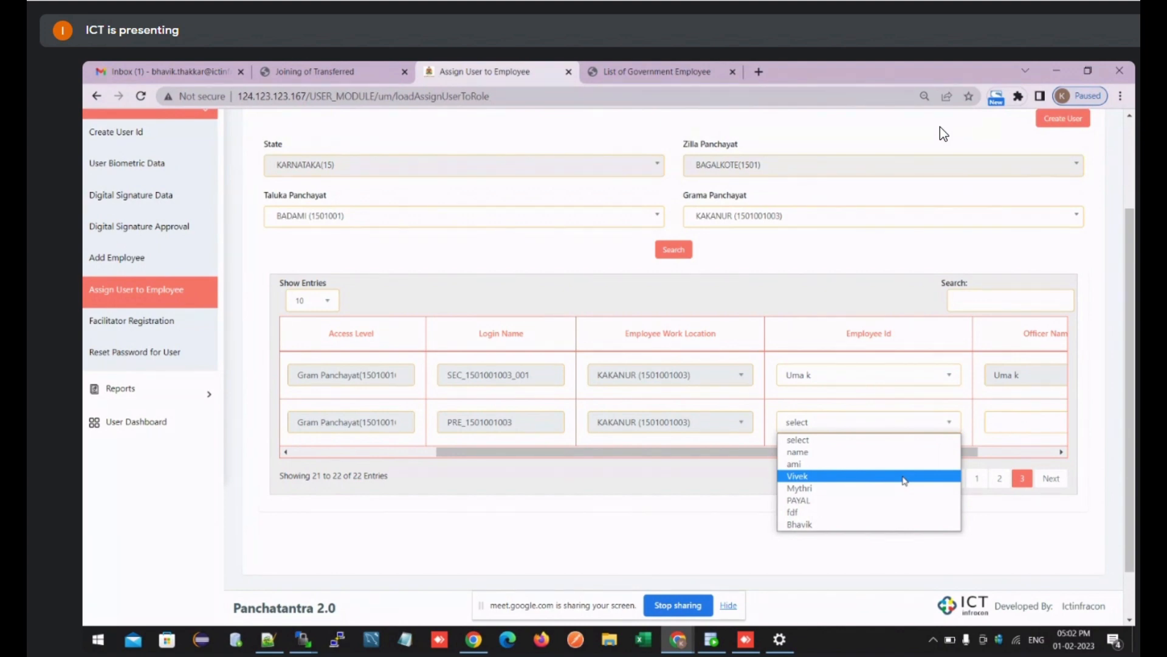
click(852, 476)
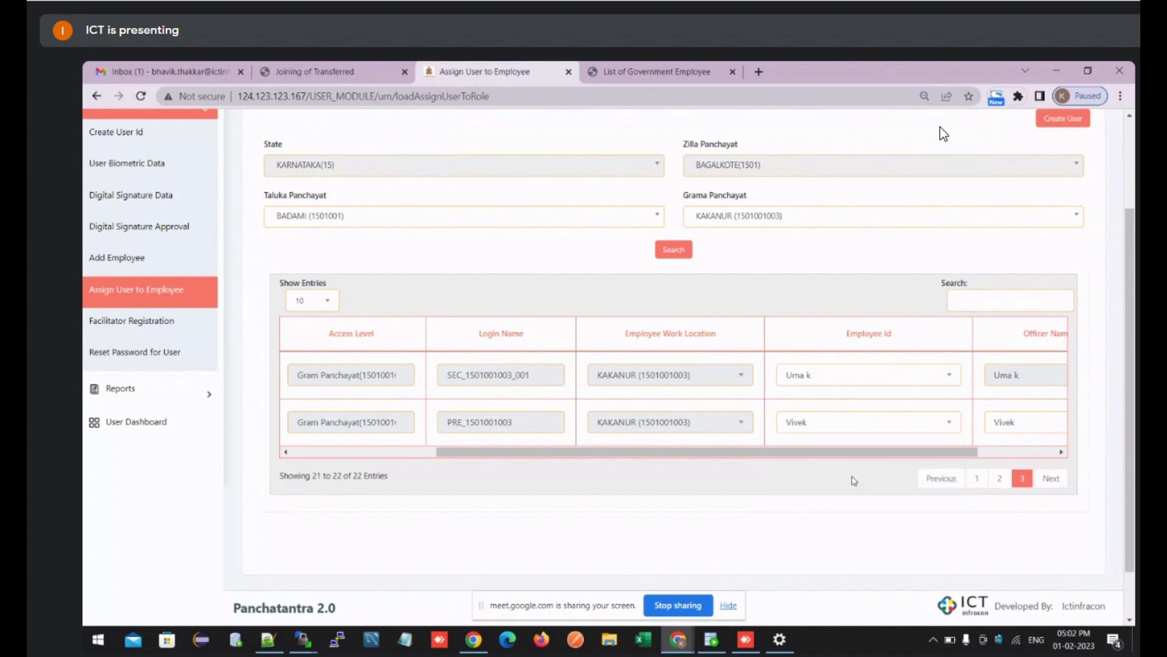
Step: Examine the employees available for the GP Secretary Grade -1 entry and highlight the login names of both listed roles
click(851, 381)
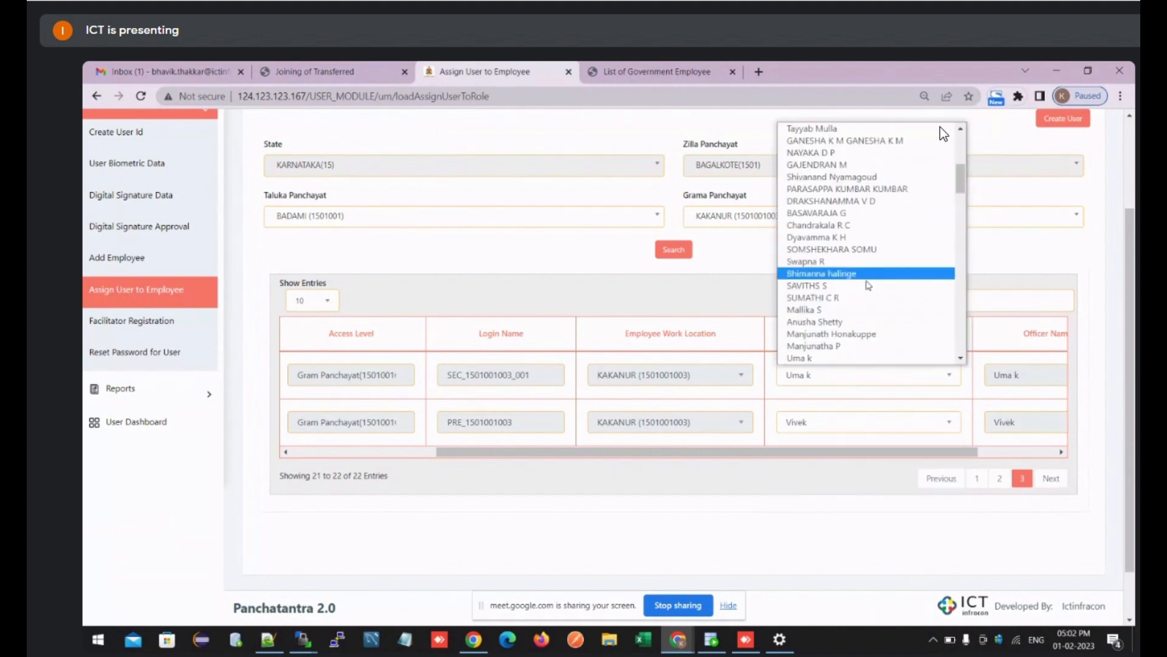
scroll(860, 307, down, 3)
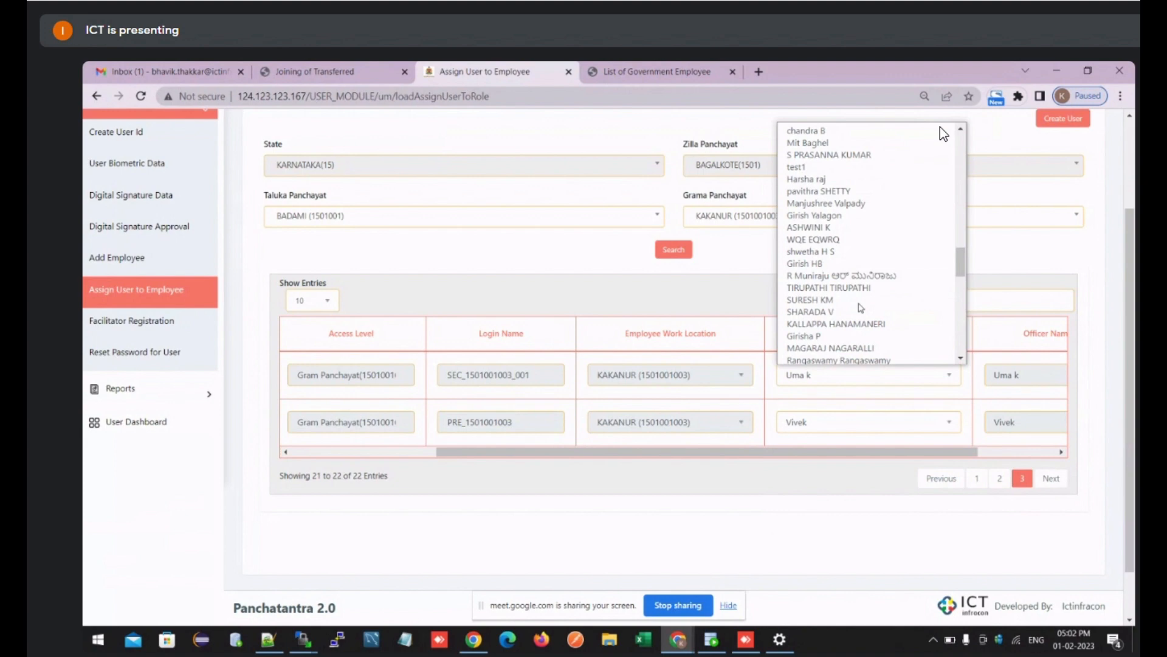
drag(844, 453, 686, 460)
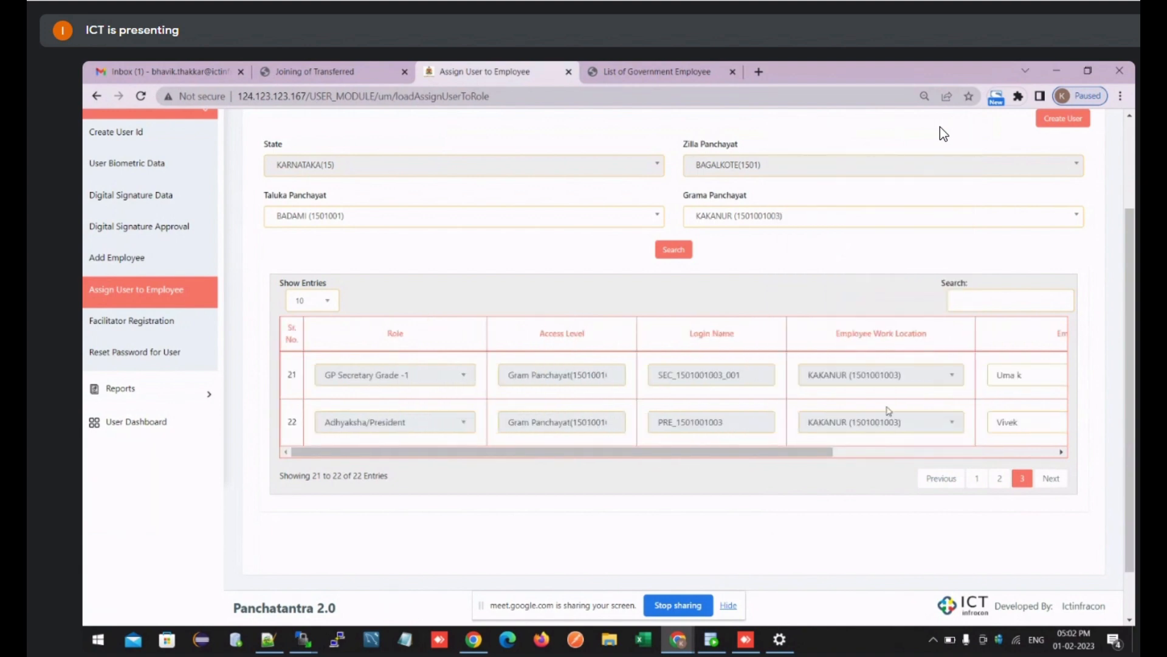
drag(758, 380, 659, 375)
drag(727, 422, 655, 425)
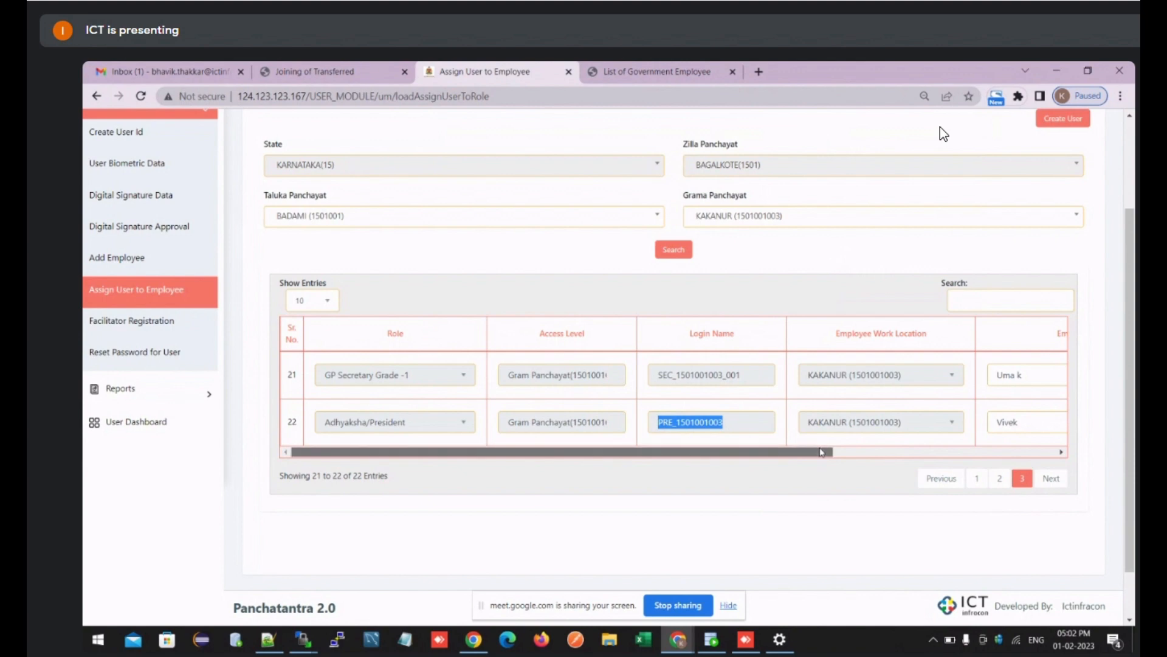
drag(829, 451, 872, 456)
click(659, 426)
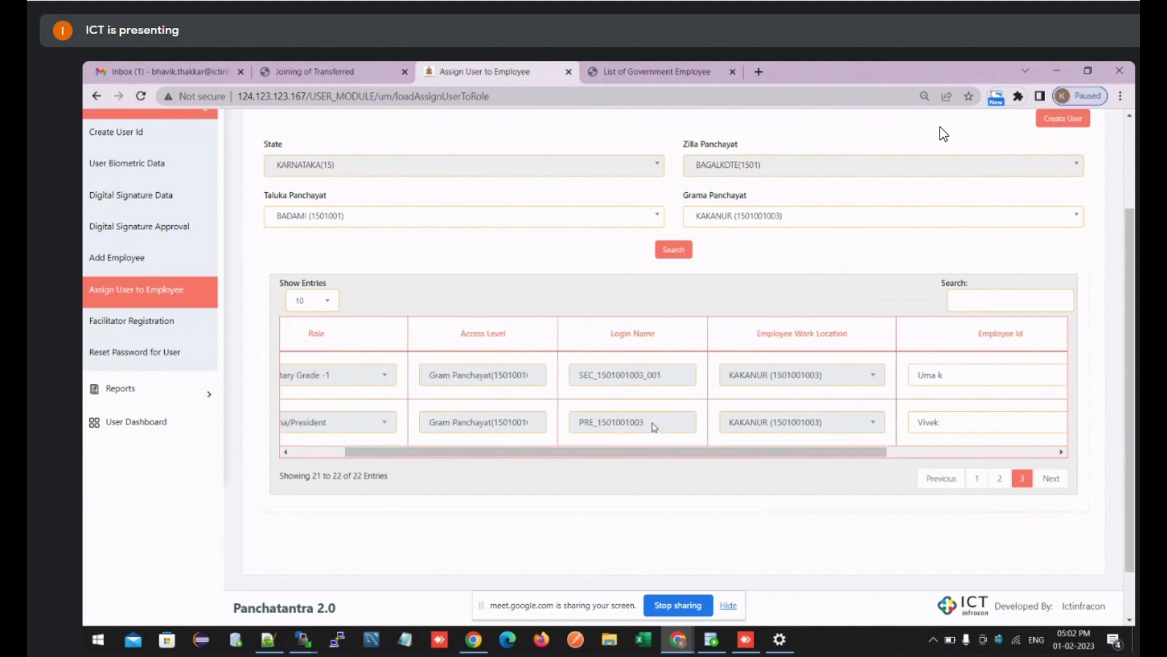
drag(657, 426, 582, 425)
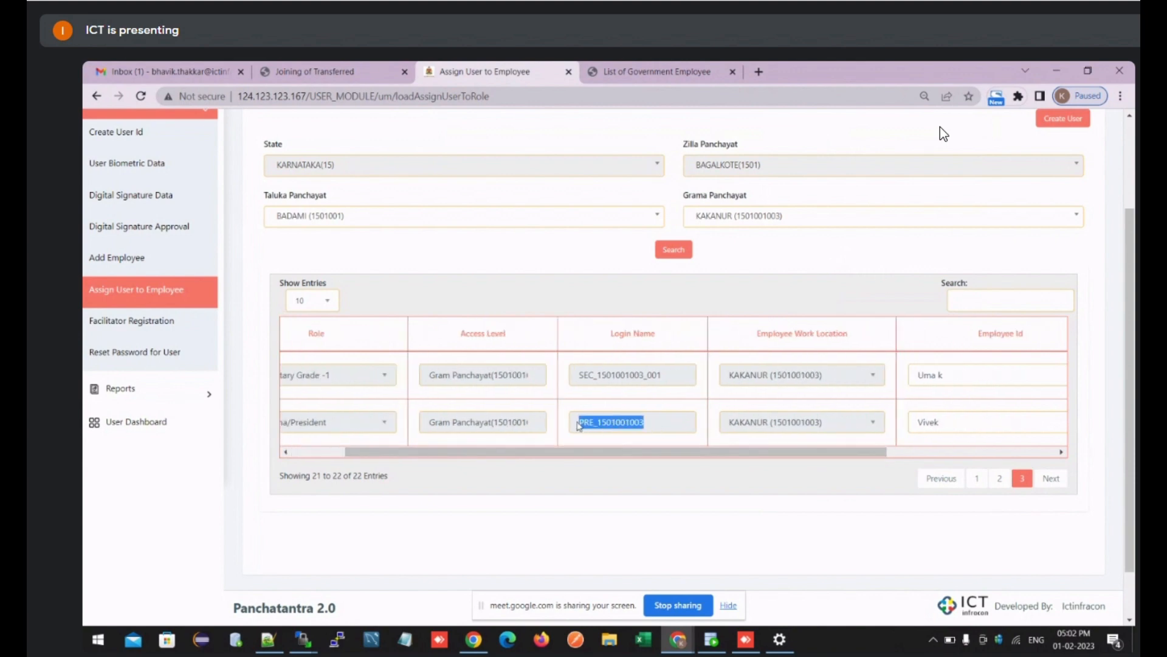
Step: Choose a different employee in the Employee Id column for the GP Secretary Grade -1 entry
click(991, 377)
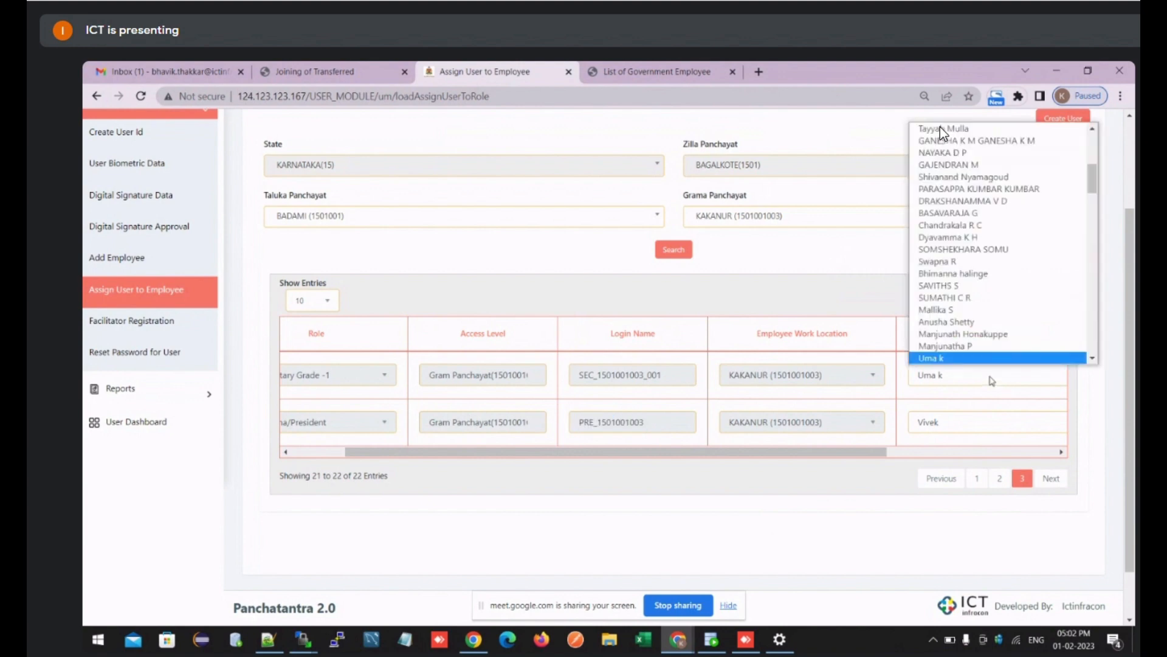
key(Down)
key(Down)
key(Down)
key(Down)
key(Down)
key(Down)
key(Down)
key(Down)
key(Down)
key(Down)
key(Down)
key(Down)
key(Down)
key(Down)
key(Down)
key(Down)
key(Down)
key(Down)
key(Down)
key(Down)
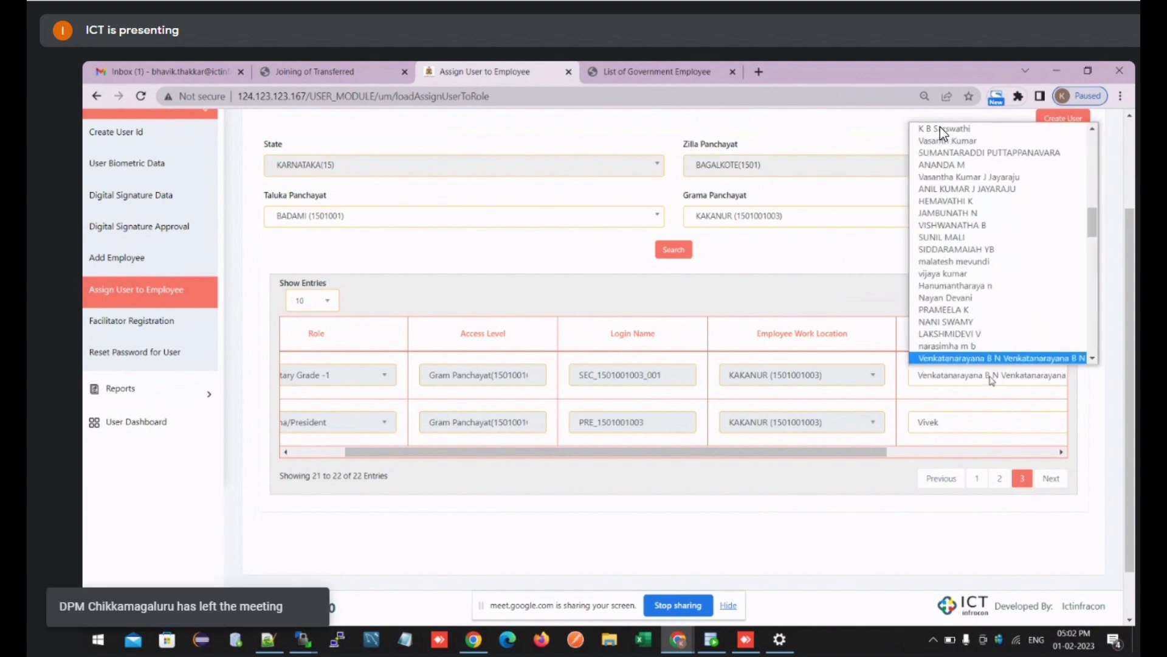
key(v)
key(v)
key(v)
key(v)
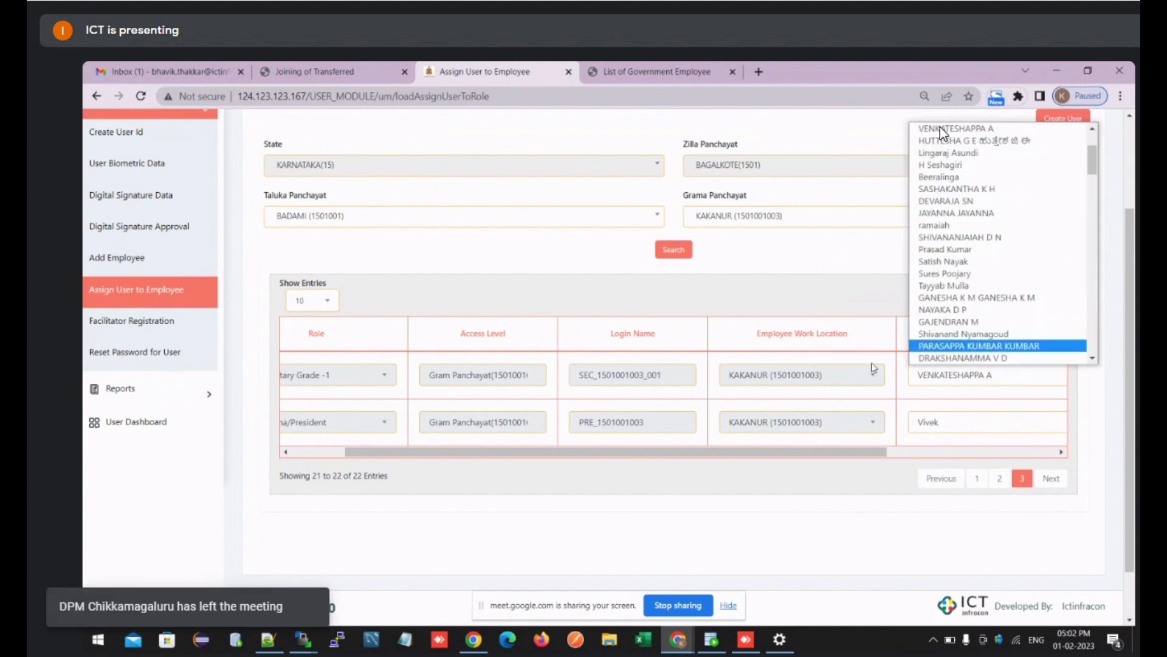
key(Return)
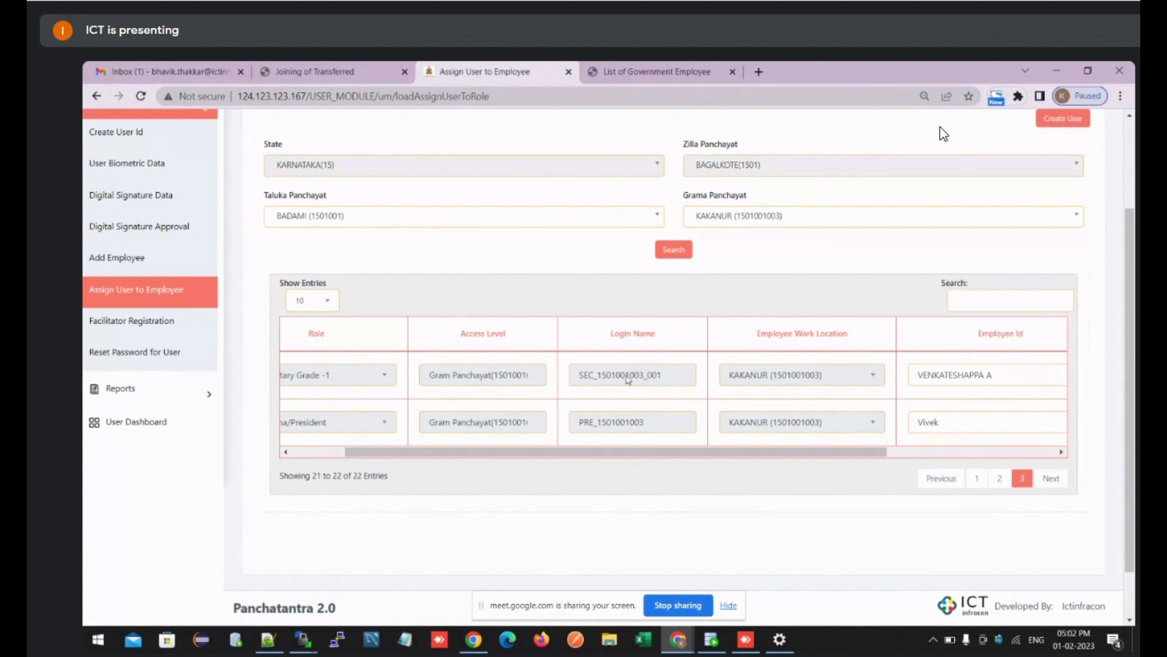
Step: Highlight the login name of the GP Secretary Grade -1 entry and stop sharing the screen in the meeting
drag(664, 382, 580, 377)
click(585, 379)
double_click(585, 379)
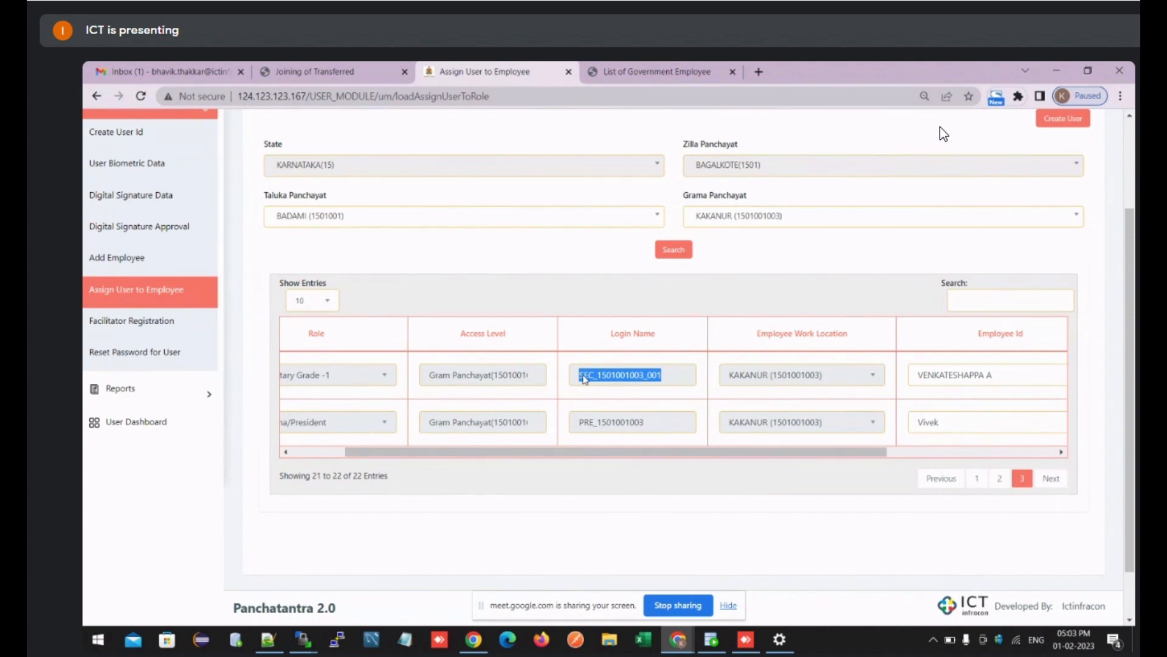
scroll(585, 378, up, 3)
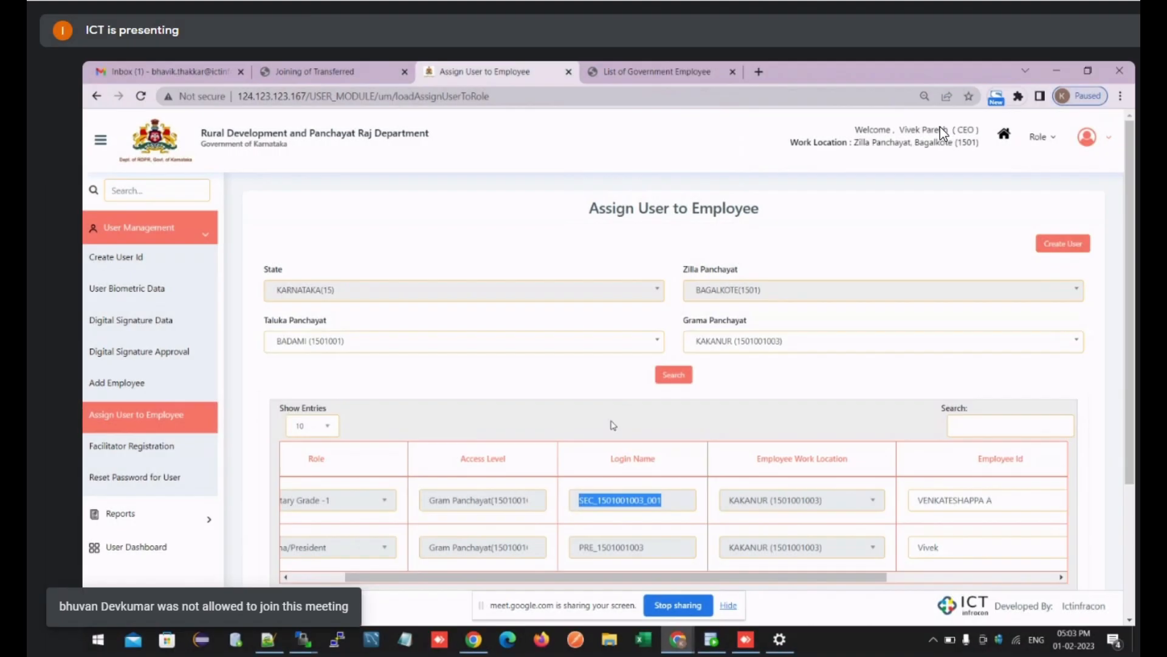
click(654, 604)
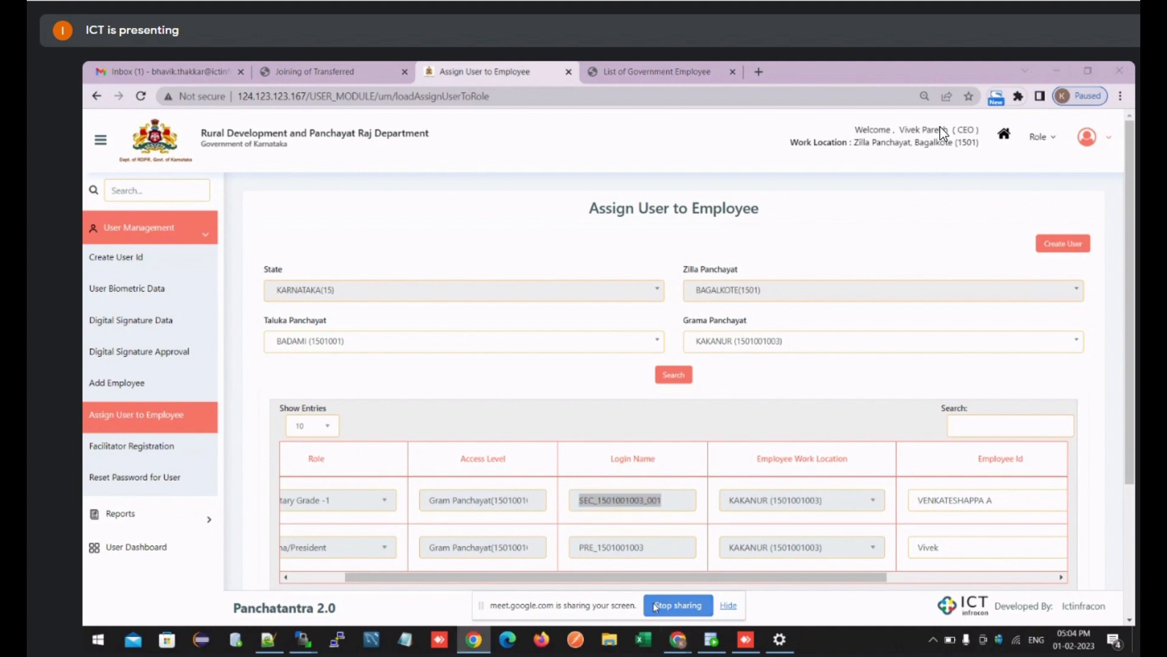